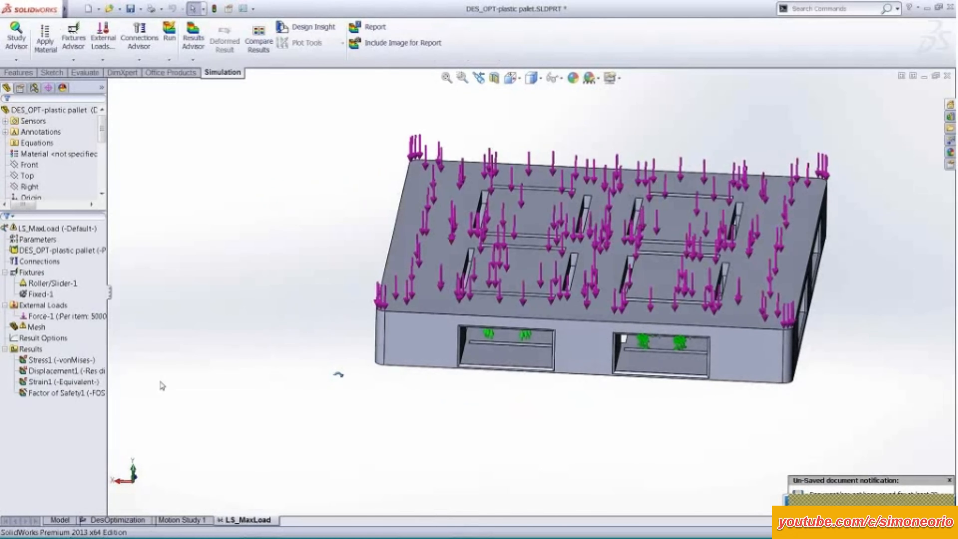
Widen the feature and study tree area so the full item names can be read.
scroll(93, 336, "down", 1)
left_click_drag(109, 294, 164, 294)
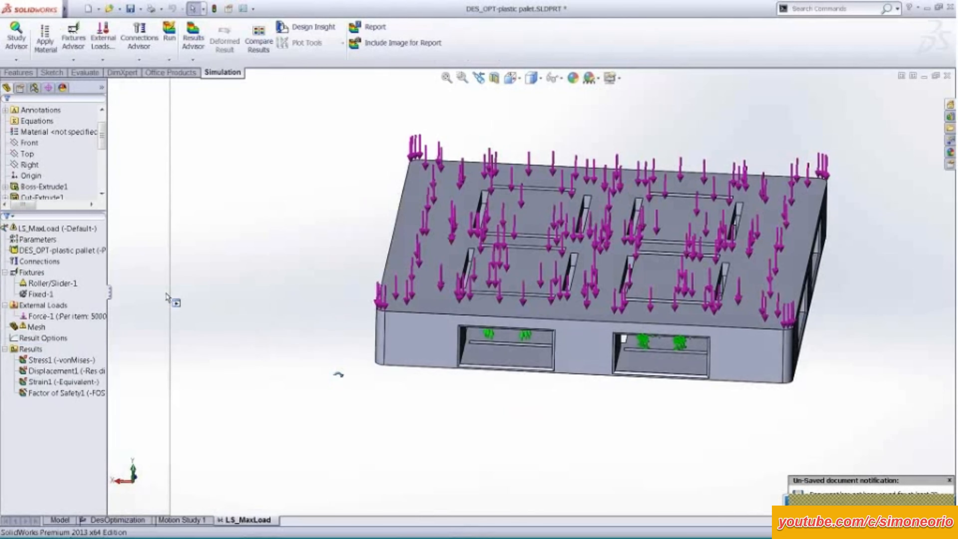
mouse_move(226, 279)
middle_mouse_down()
mouse_move(250, 265)
mouse_move(229, 273)
middle_mouse_up()
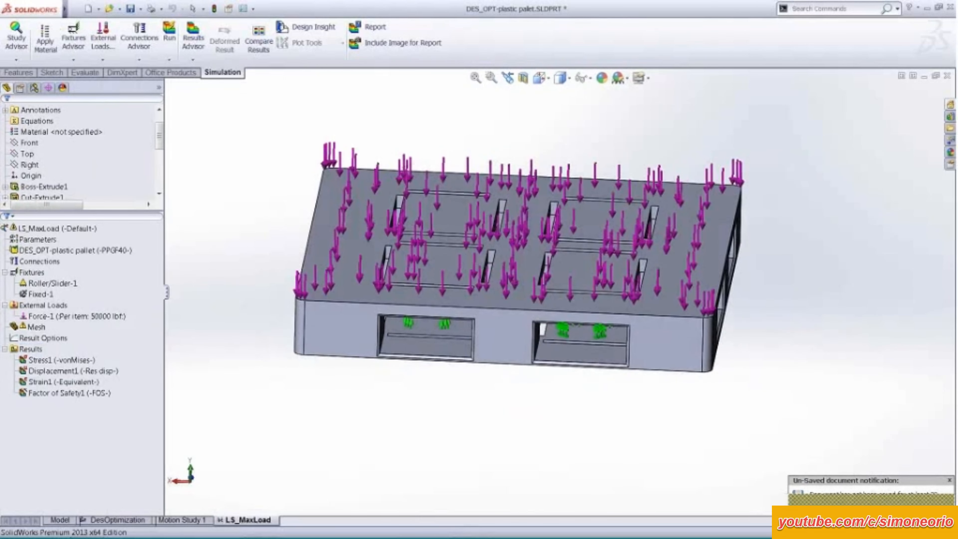
View the von Mises stress, displacement and factor of safety plots of the LS_MaxLoad study, and hide the last plot.
double_click(73, 361)
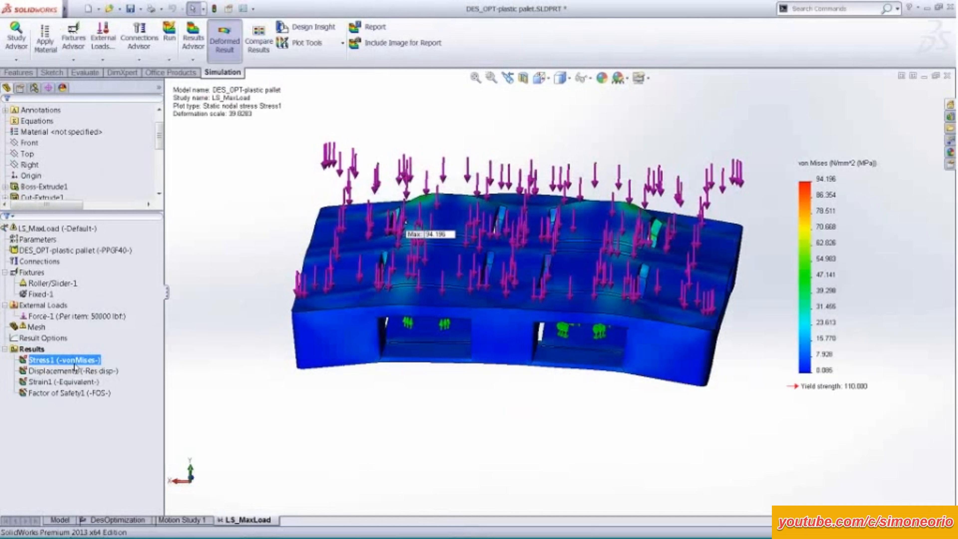
double_click(74, 370)
left_click(69, 393)
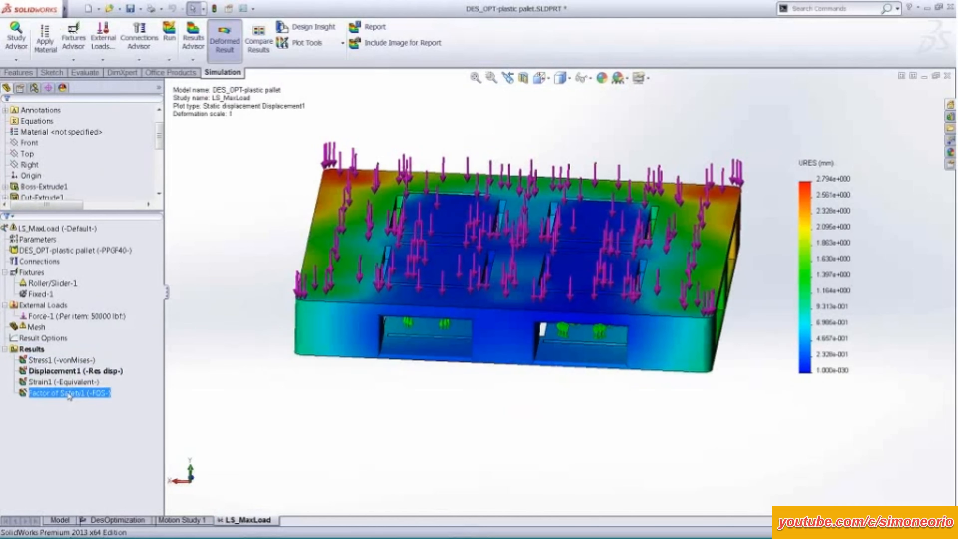
double_click(70, 393)
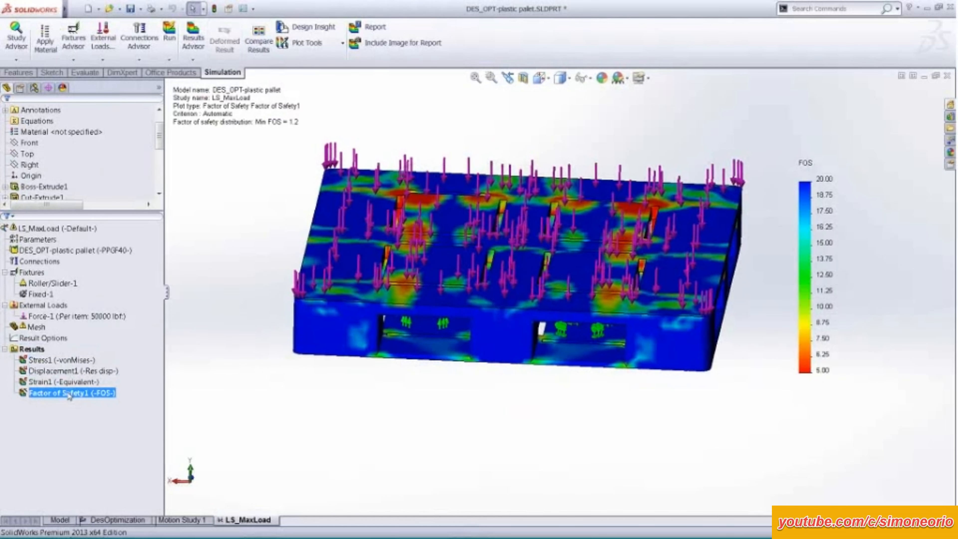
middle_click_drag(245, 392, 234, 335)
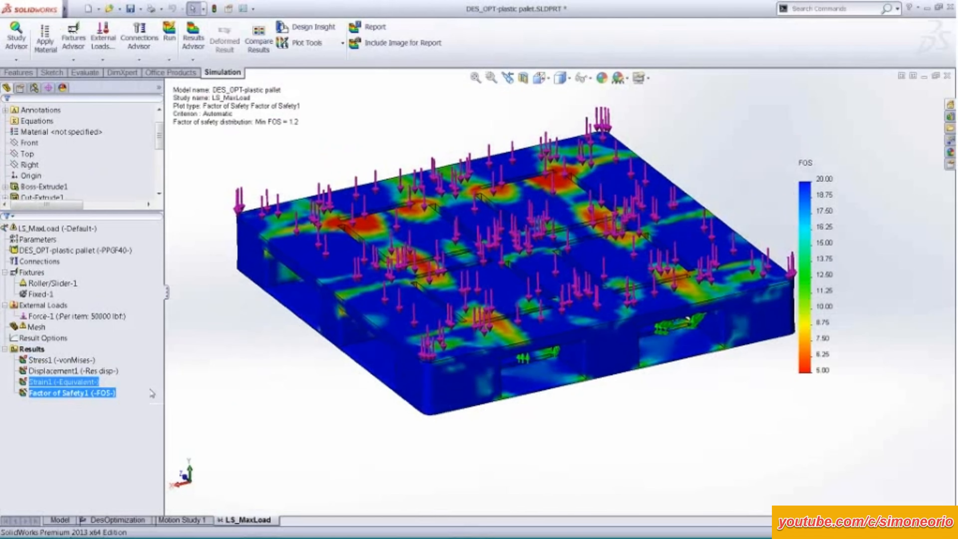
right_click(101, 393)
left_click(126, 218)
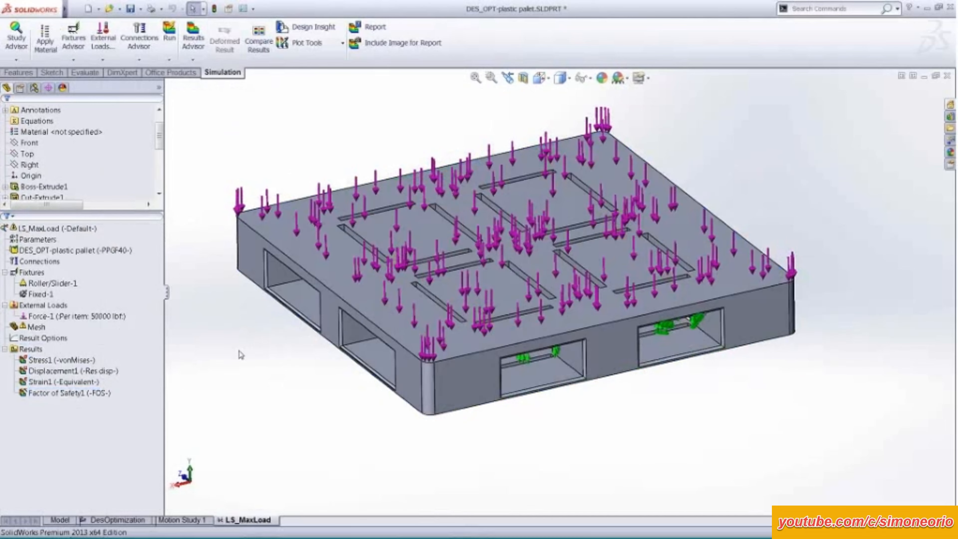
mouse_move(289, 373)
middle_mouse_down("ctrl")
mouse_move(297, 378)
mouse_move(299, 363)
middle_mouse_up("ctrl")
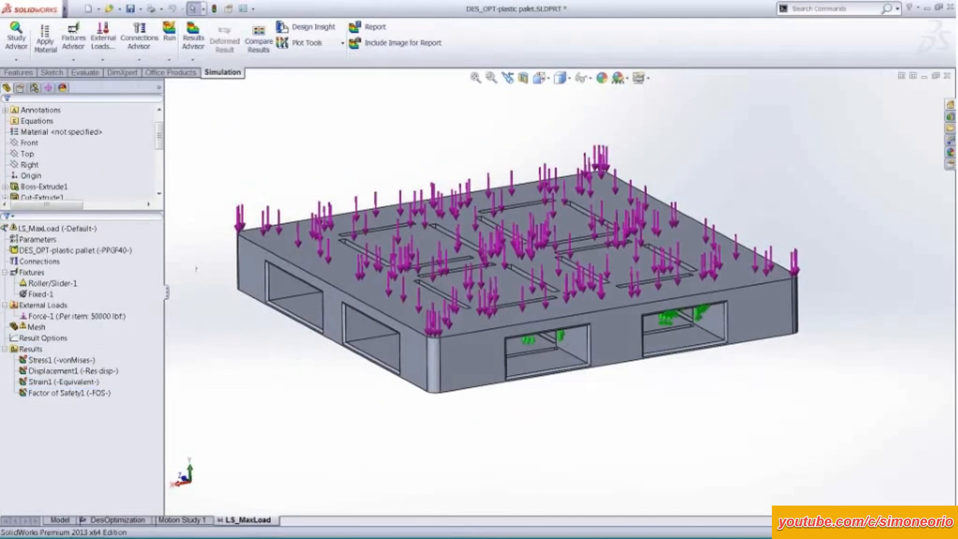
left_click(152, 247)
left_click(84, 317)
left_click(79, 325)
left_click(74, 362)
left_click(86, 395)
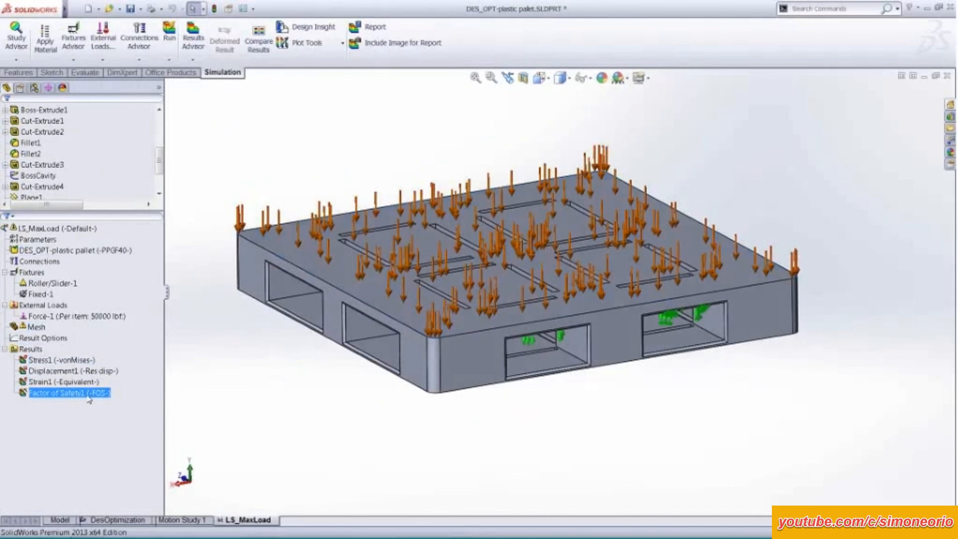
left_click(120, 316)
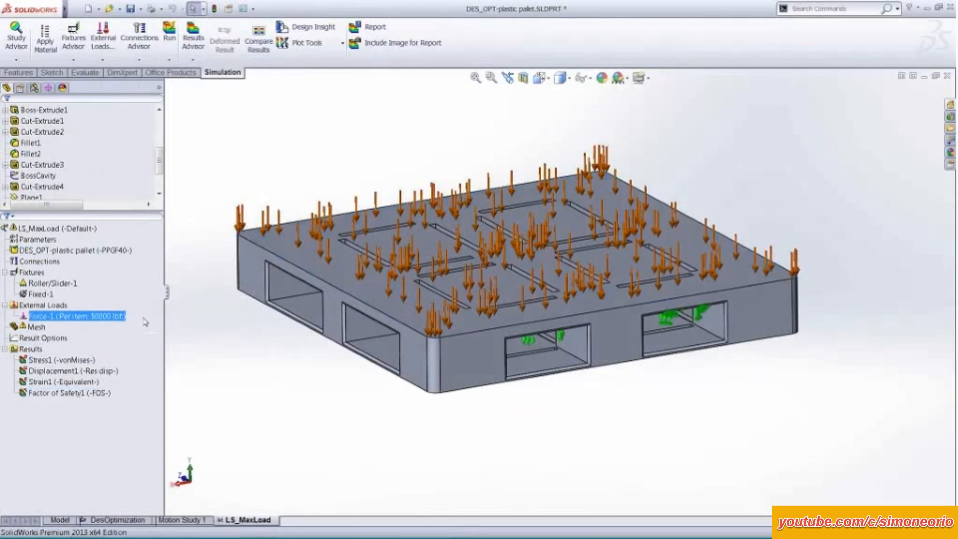
left_click(143, 319)
left_click(77, 393)
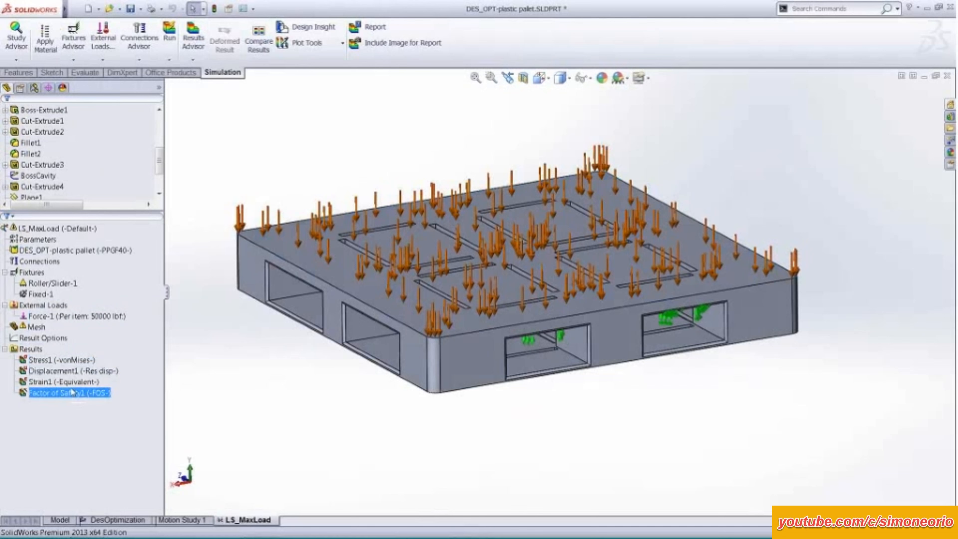
middle_click_drag(287, 362, 311, 369)
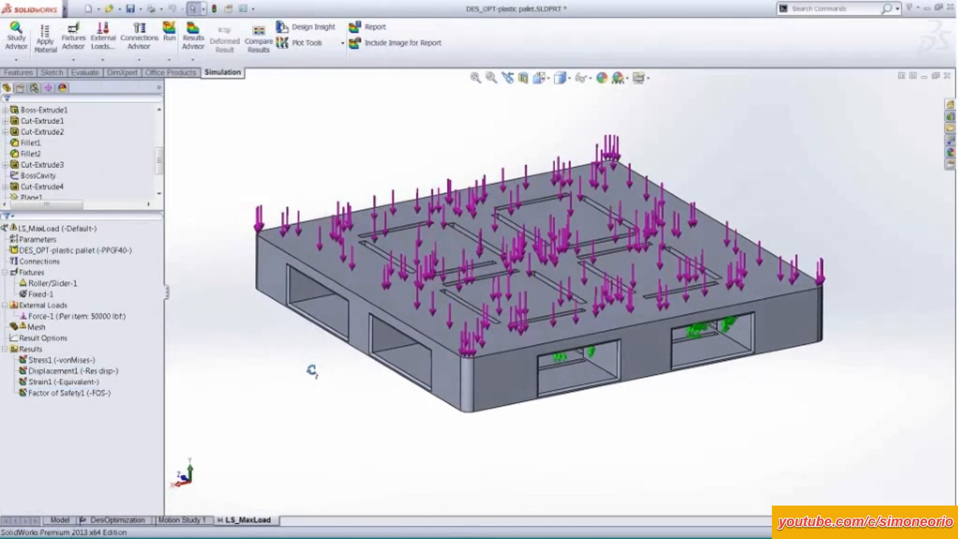
Examine the definition of the force load on the pallet's top face, and close it.
left_click(79, 316)
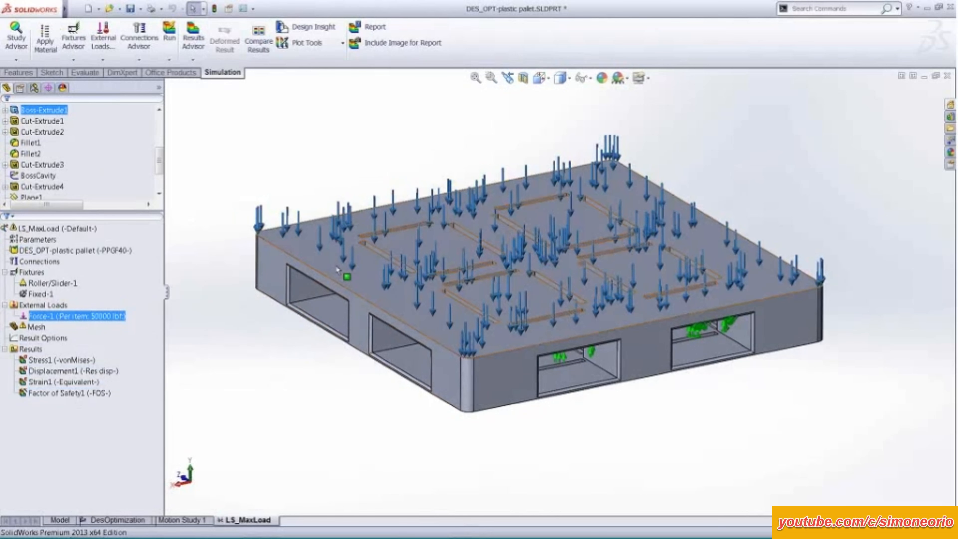
mouse_move(416, 303)
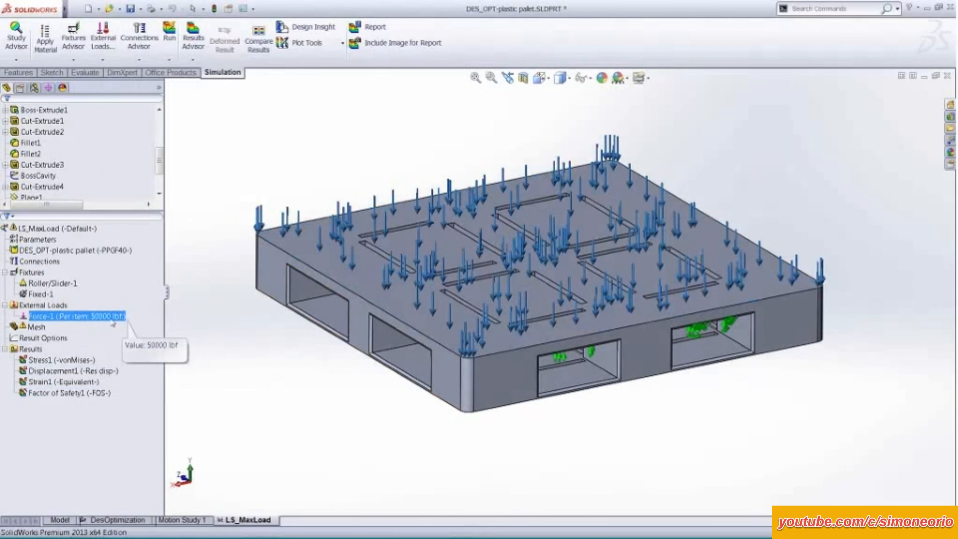
right_click(112, 317)
left_click(146, 363)
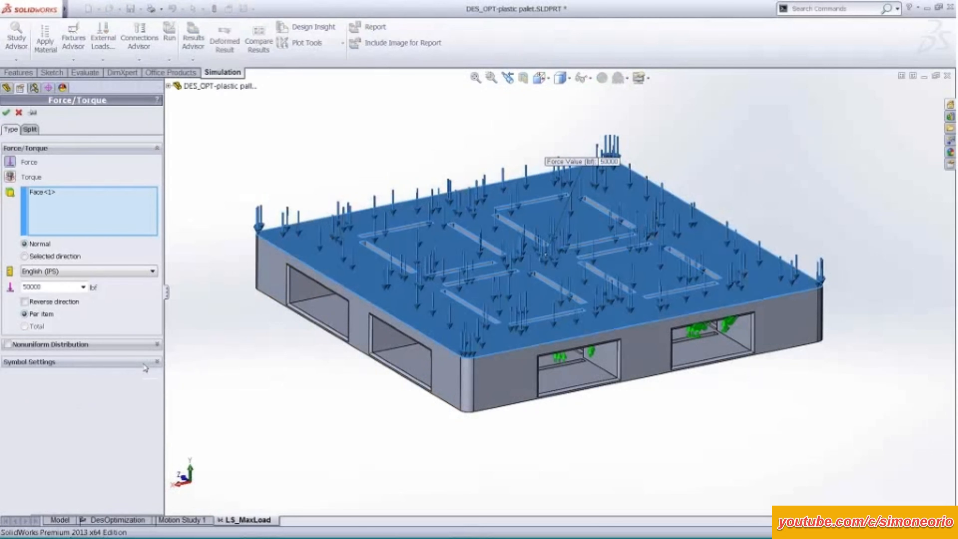
left_click(59, 193)
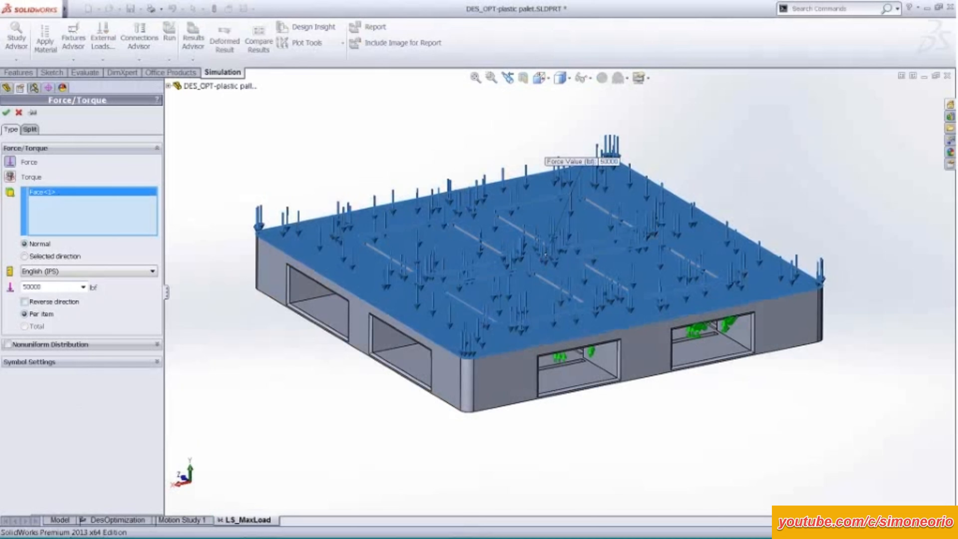
key("Return")
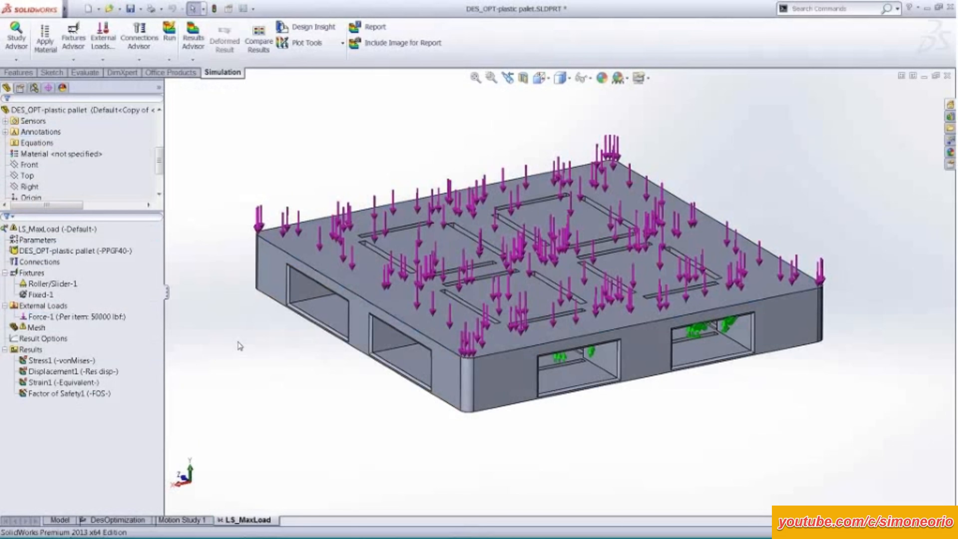
Section the pallet along the Top plane with the cut direction reversed, keeping its upper half for viewing the underside.
middle_click_drag(241, 346, 259, 353)
left_click(63, 252)
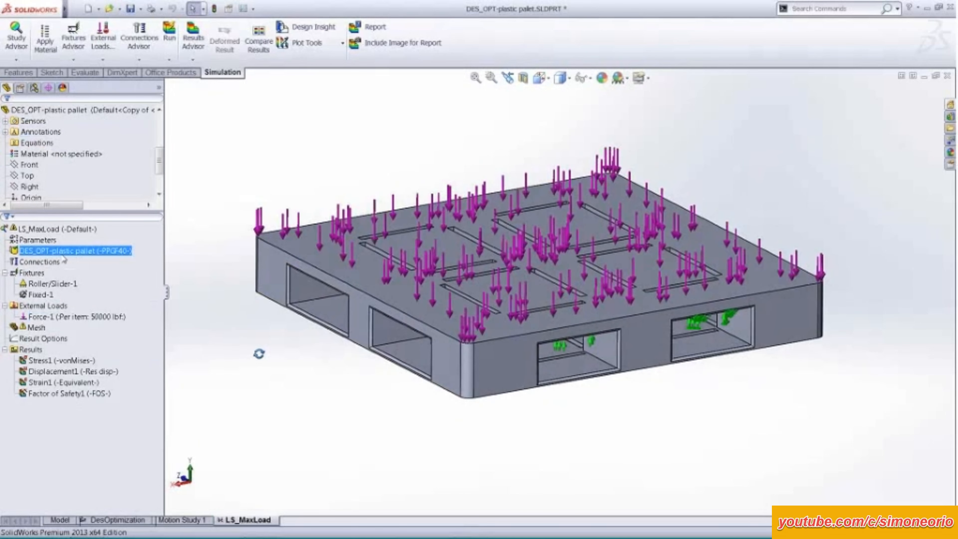
left_click(40, 285)
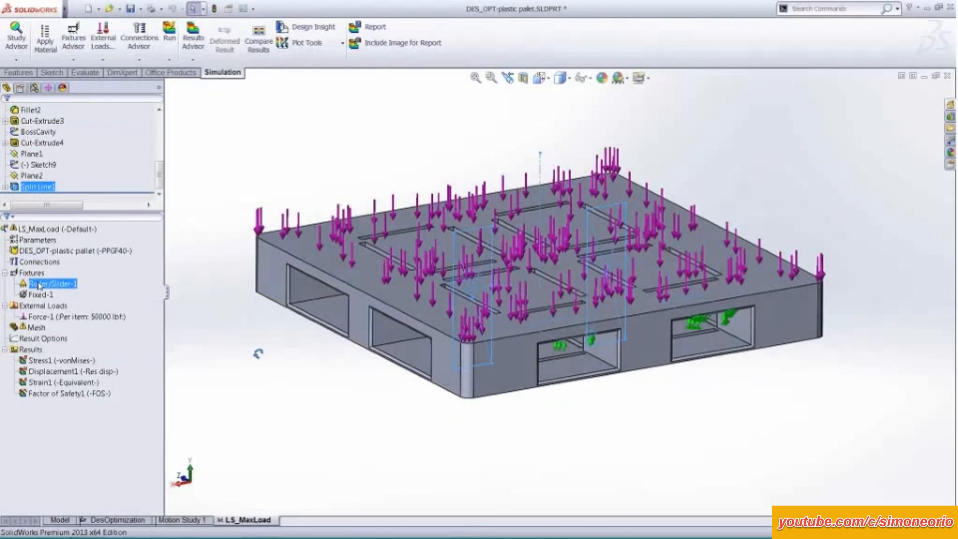
left_click(523, 78)
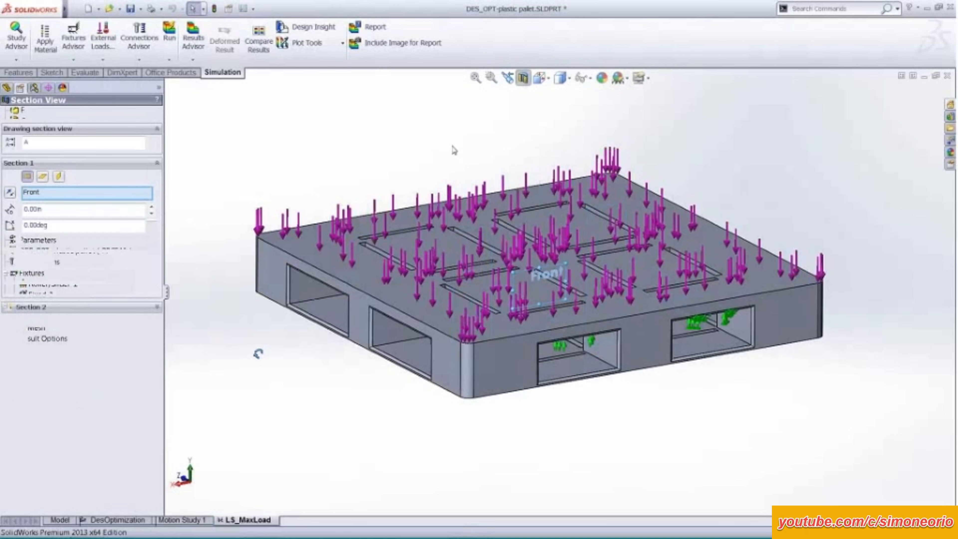
left_click(43, 176)
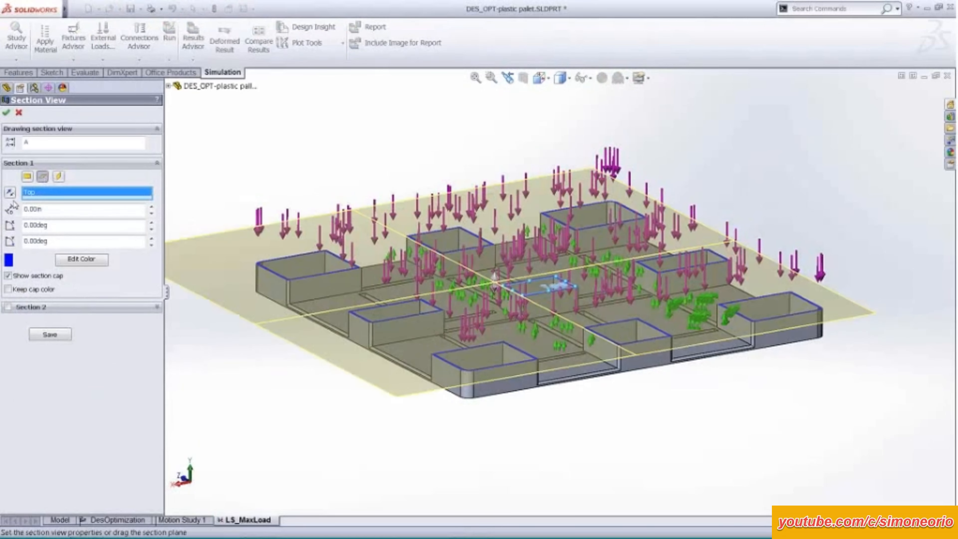
left_click(11, 193)
left_click(6, 111)
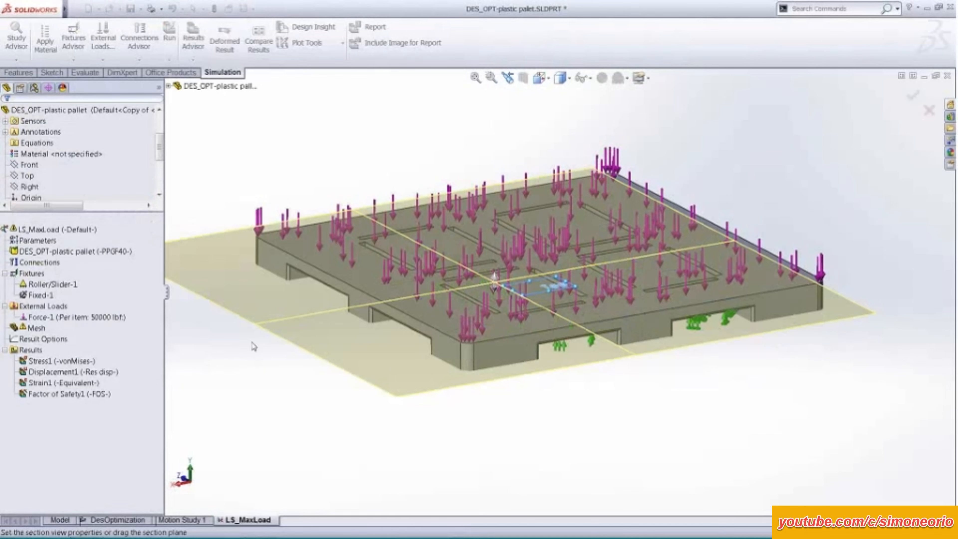
middle_click_drag(359, 442, 316, 242)
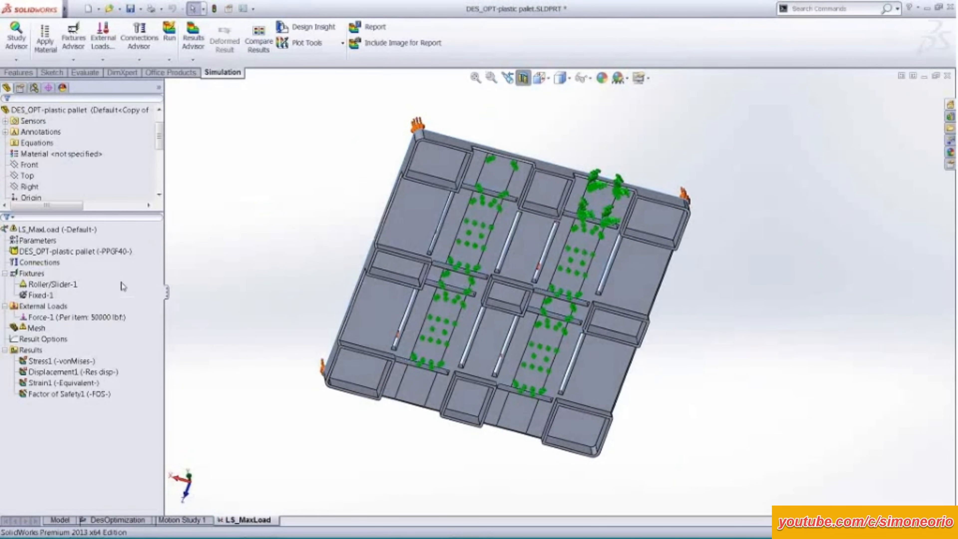
Preview the Fixed Geometry and Fixed Hinge types in the Roller/Slider fixture's definition, and close it without keeping them.
left_click(54, 285)
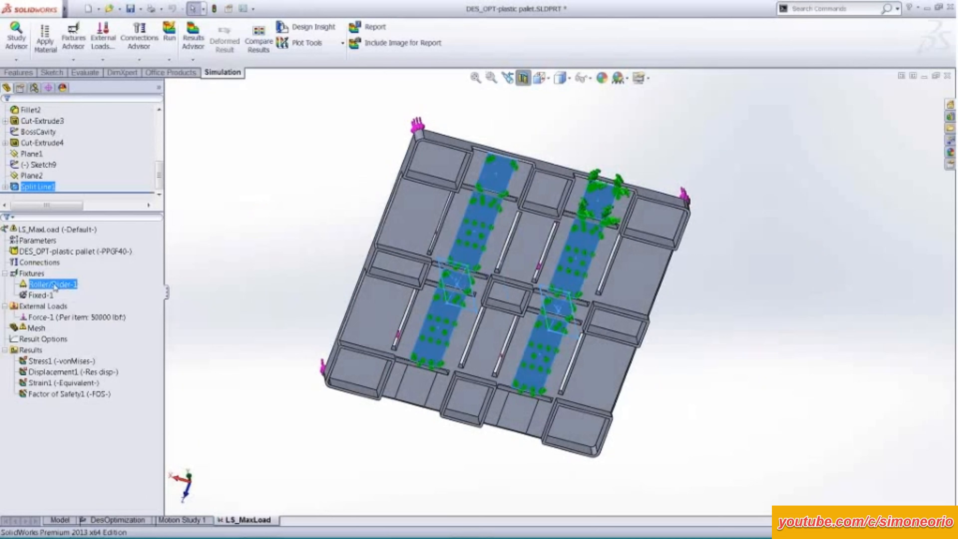
right_click(54, 287)
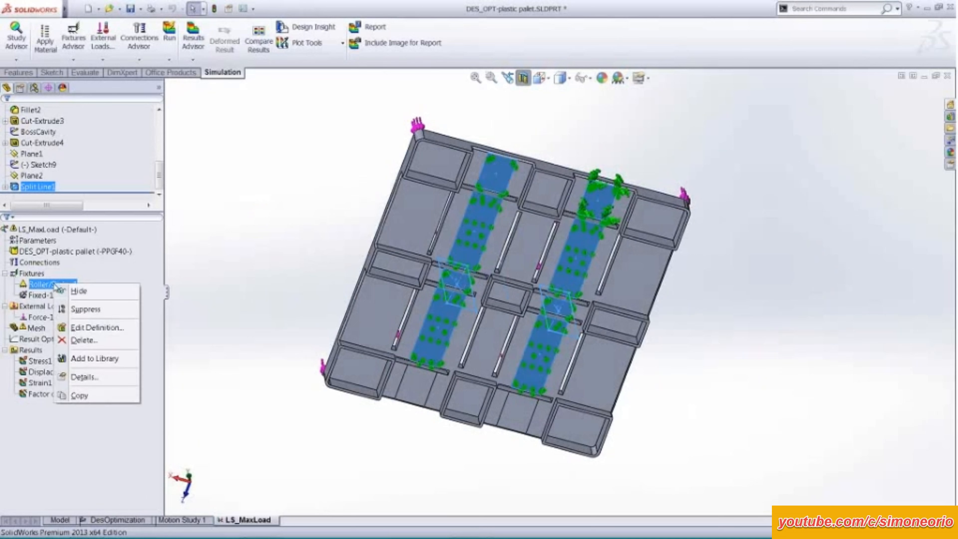
left_click(93, 328)
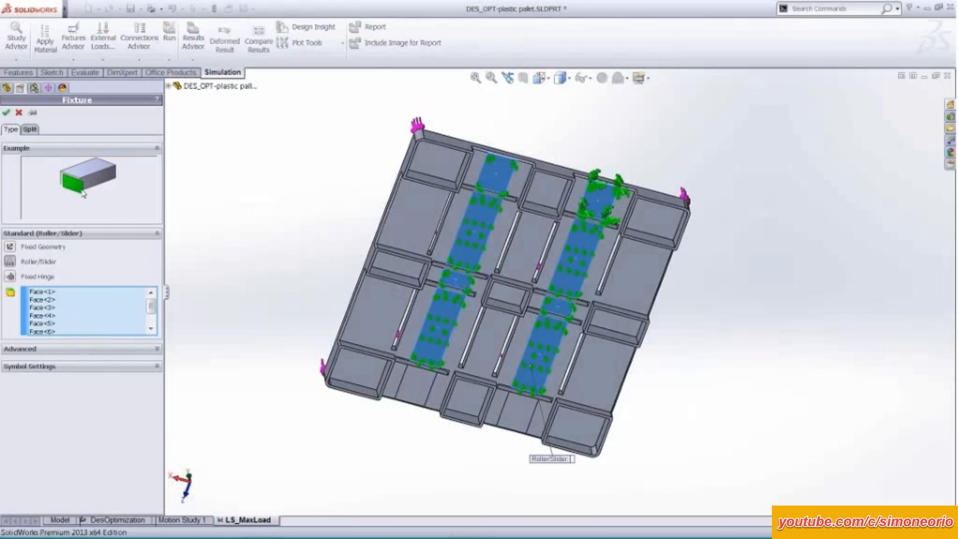
left_click(10, 247)
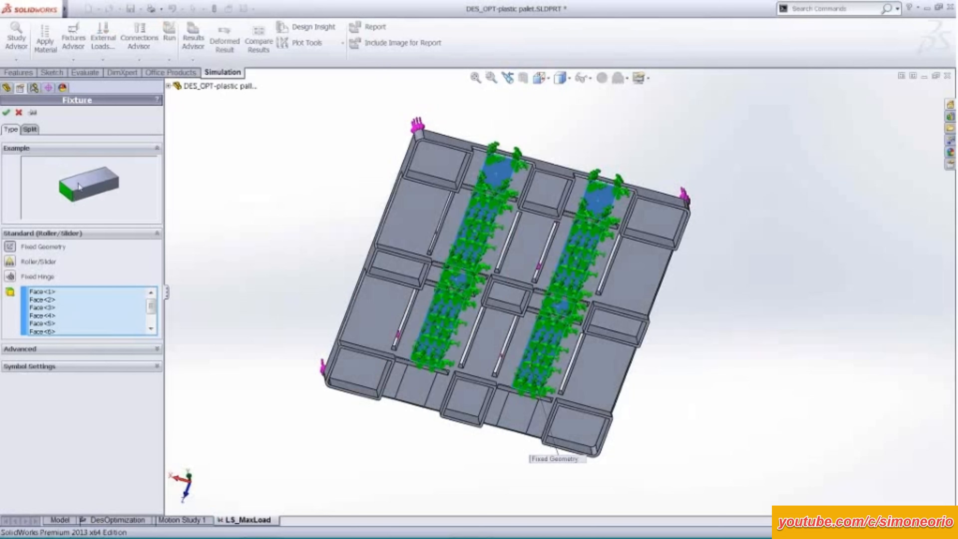
left_click(10, 276)
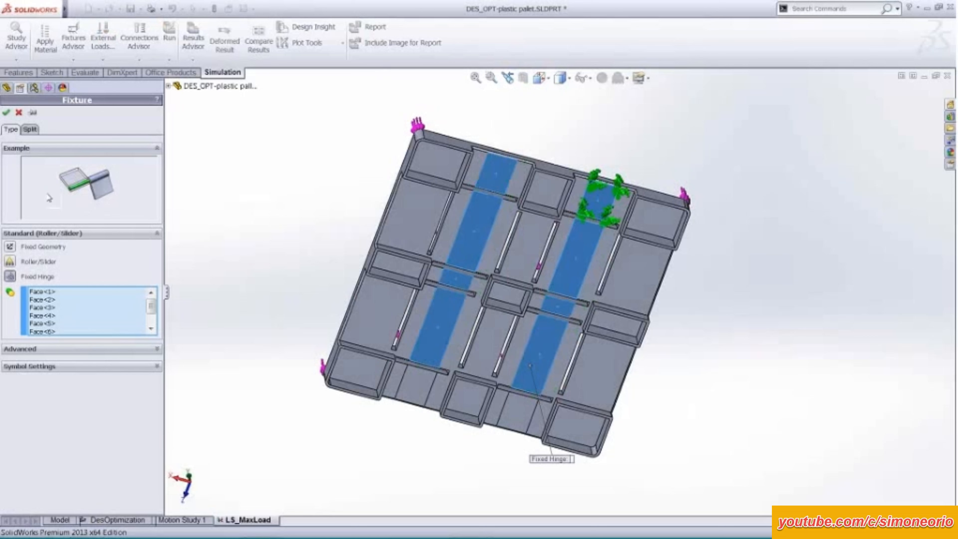
left_click(6, 112)
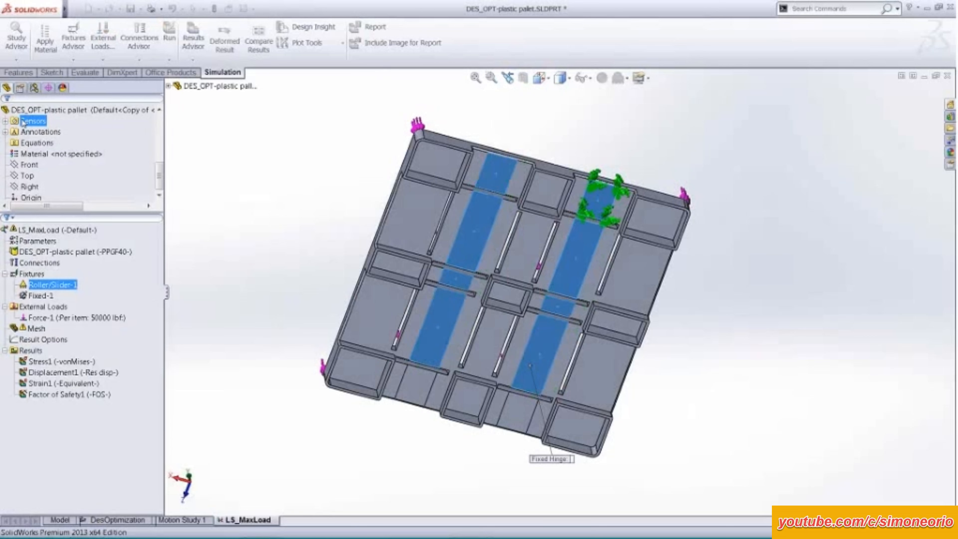
Examine the available fixture types, the faces held by the Fixed and Roller/Slider fixtures, and the study's part entry.
right_click(39, 276)
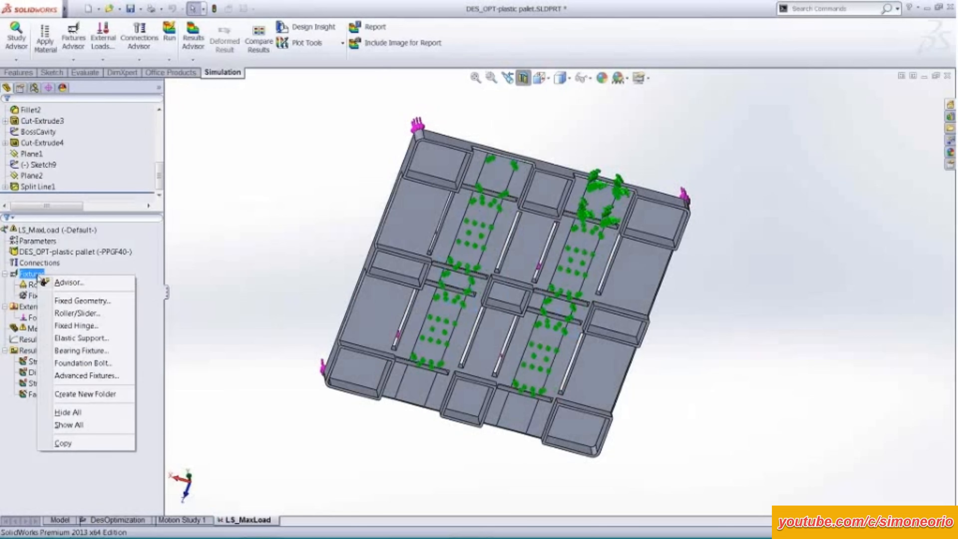
left_click(287, 195)
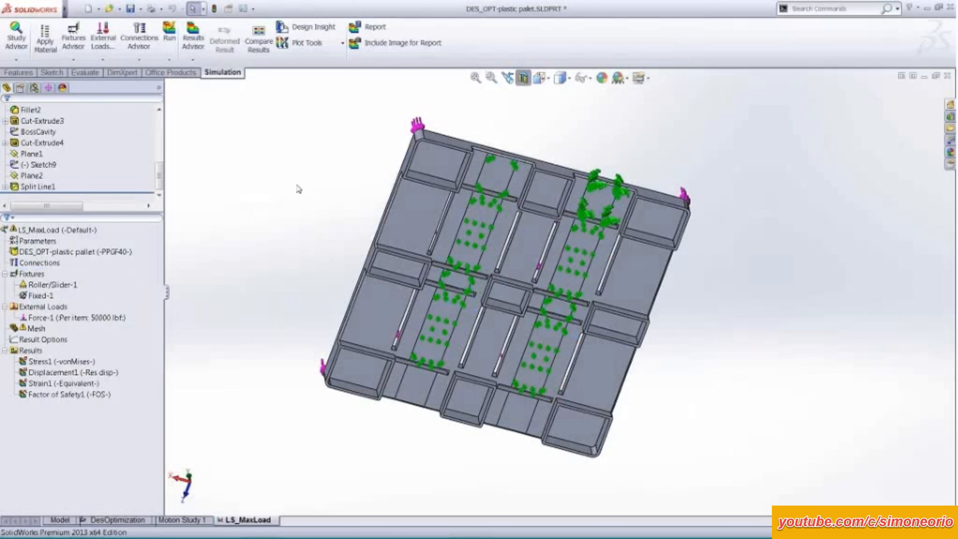
middle_click_drag(308, 218, 298, 190)
left_click(40, 295)
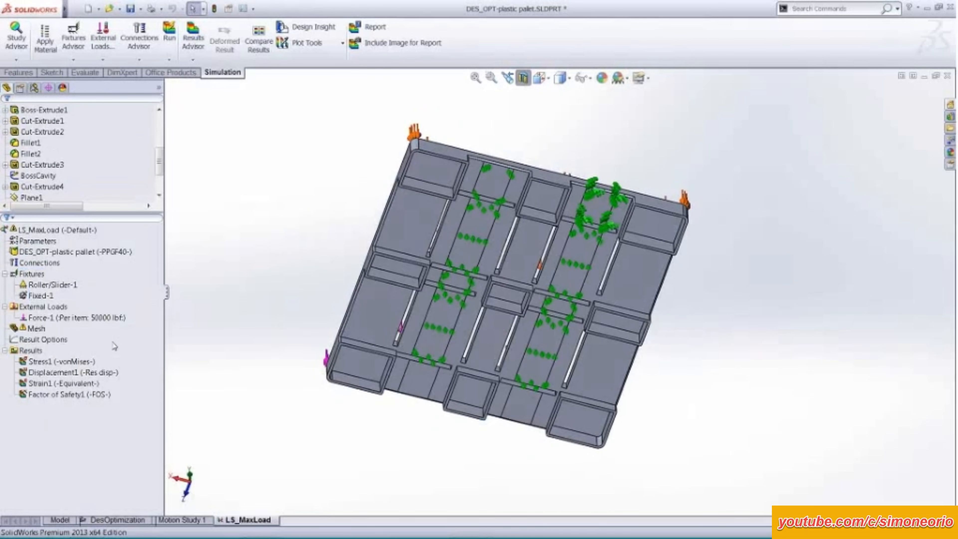
left_click(53, 285)
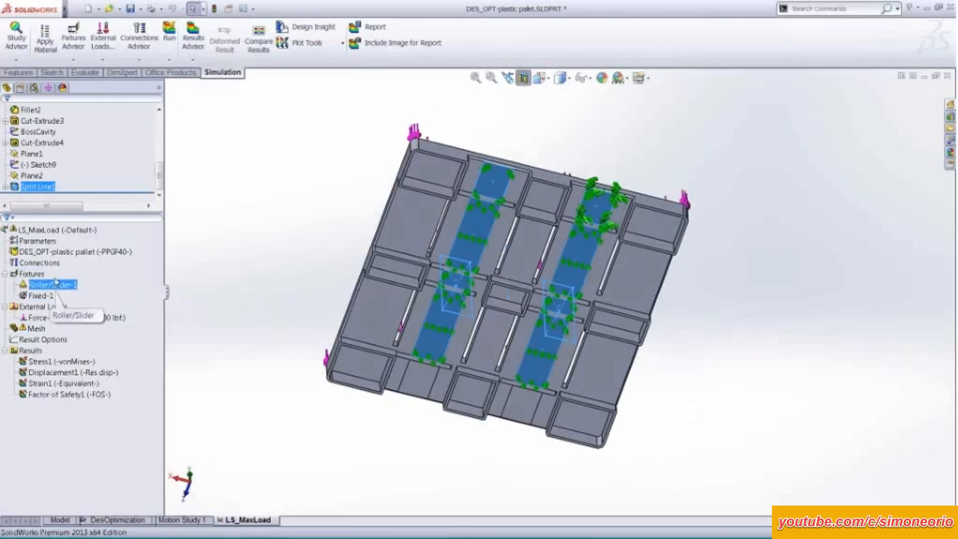
left_click(56, 253)
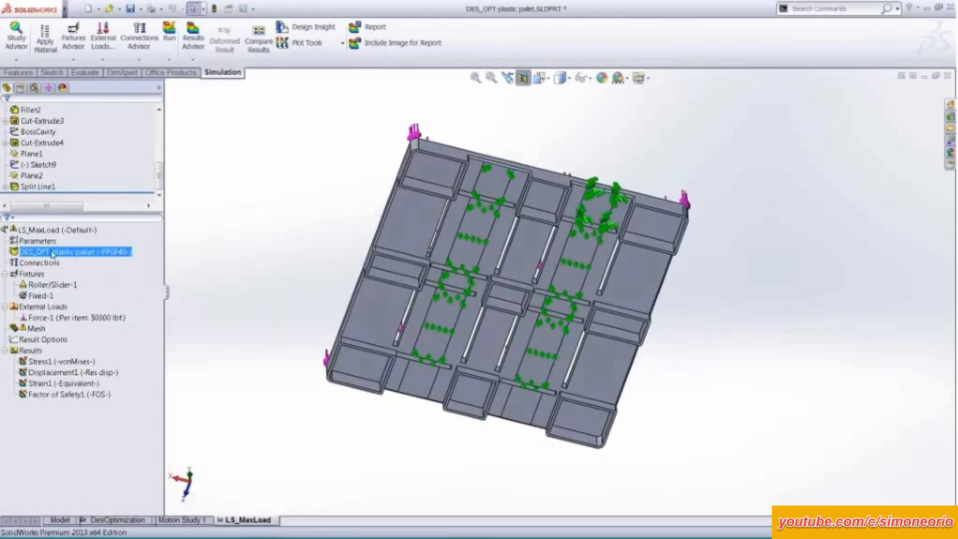
middle_click_drag(319, 178, 314, 324)
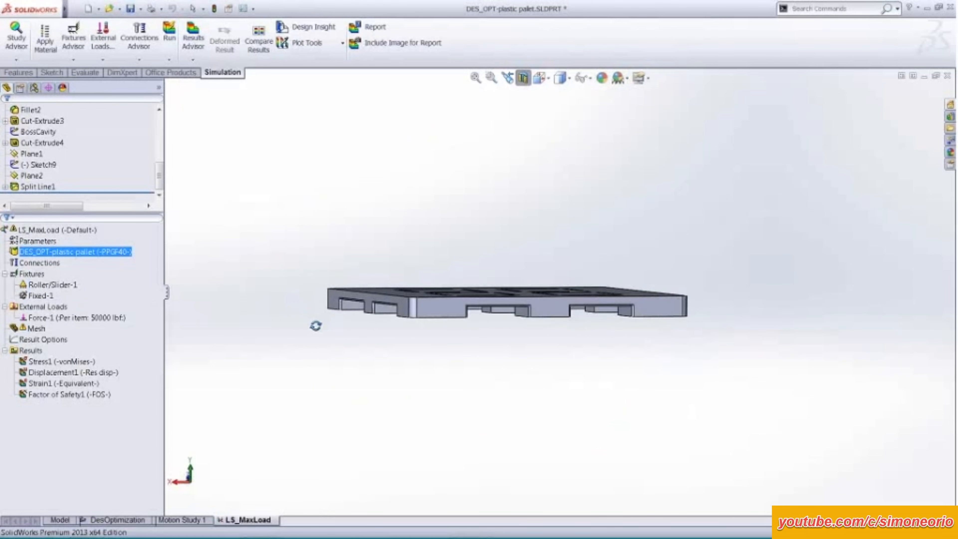
Open the pallet's material definition in the LS_MaxLoad study and browse the Plastics category of the SolidWorks Materials library.
right_click(115, 257)
left_click(161, 259)
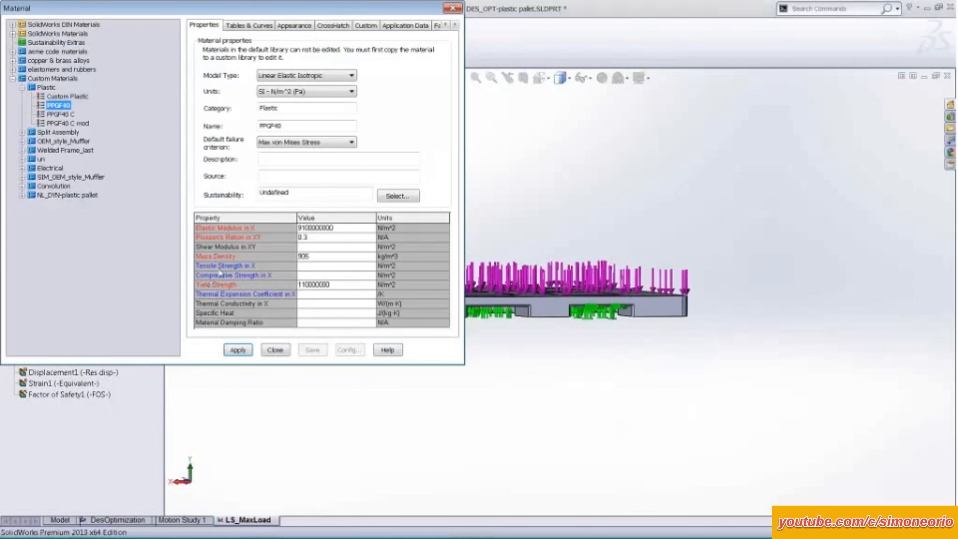
left_click_drag(132, 6, 177, 85)
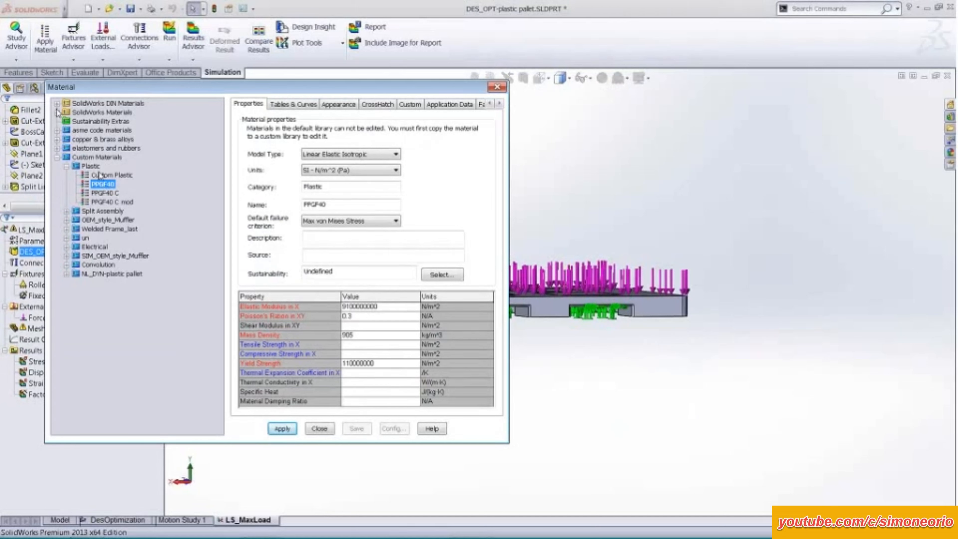
double_click(131, 112)
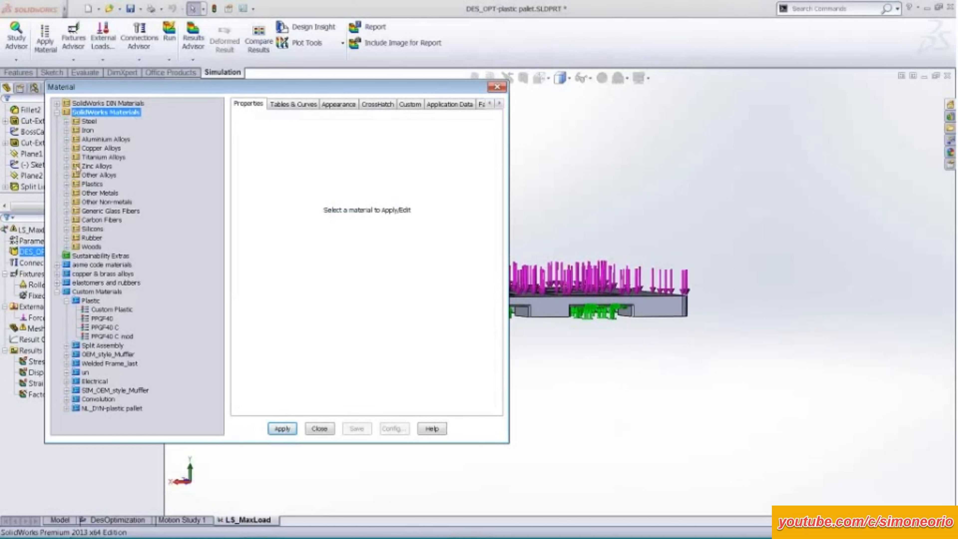
left_click(67, 185)
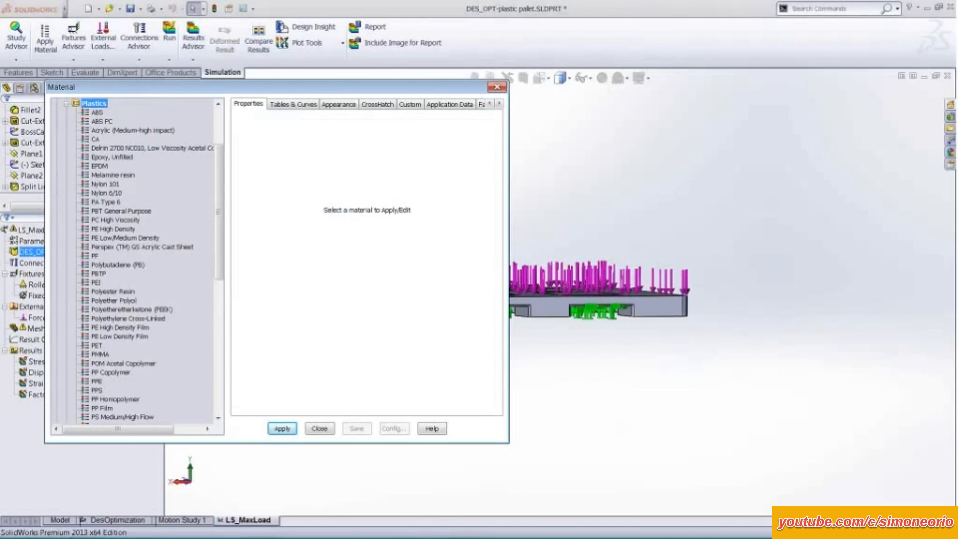
mouse_move(218, 243)
left_mouse_down()
mouse_move(213, 330)
mouse_move(212, 259)
left_mouse_up()
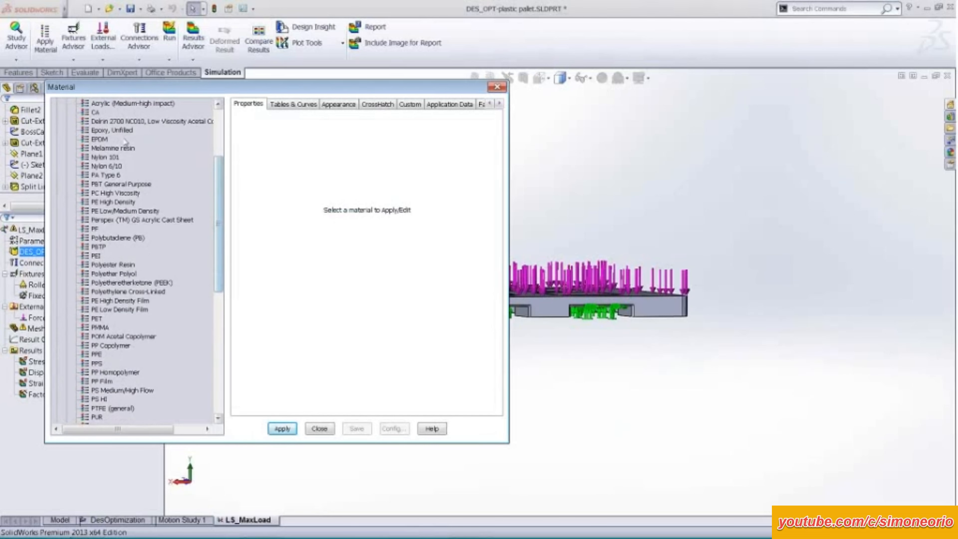
Copy Melamine resin from the SolidWorks Plastics into the custom Plastic category, and close the material library without applying it.
left_click(106, 148)
right_click(104, 147)
left_click(131, 169)
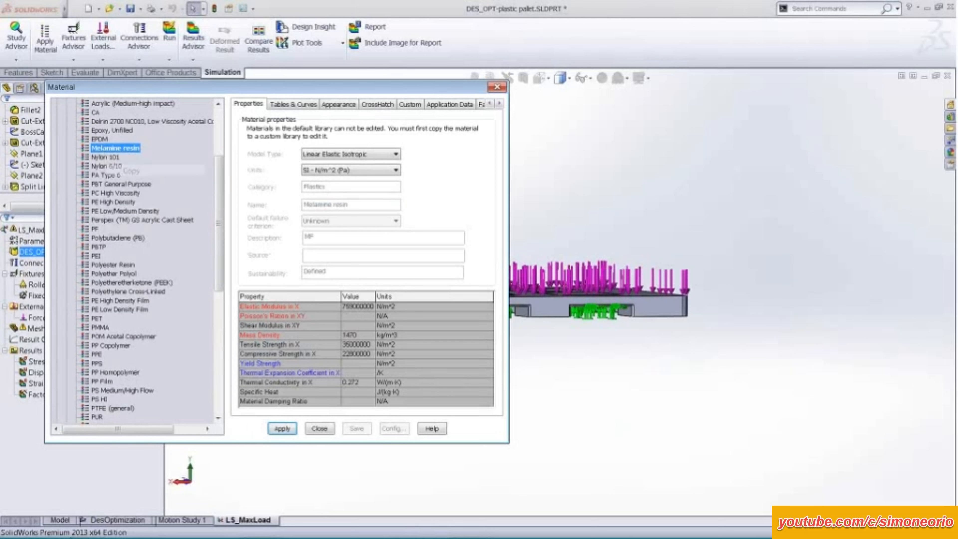
scroll(131, 156, "down", 10)
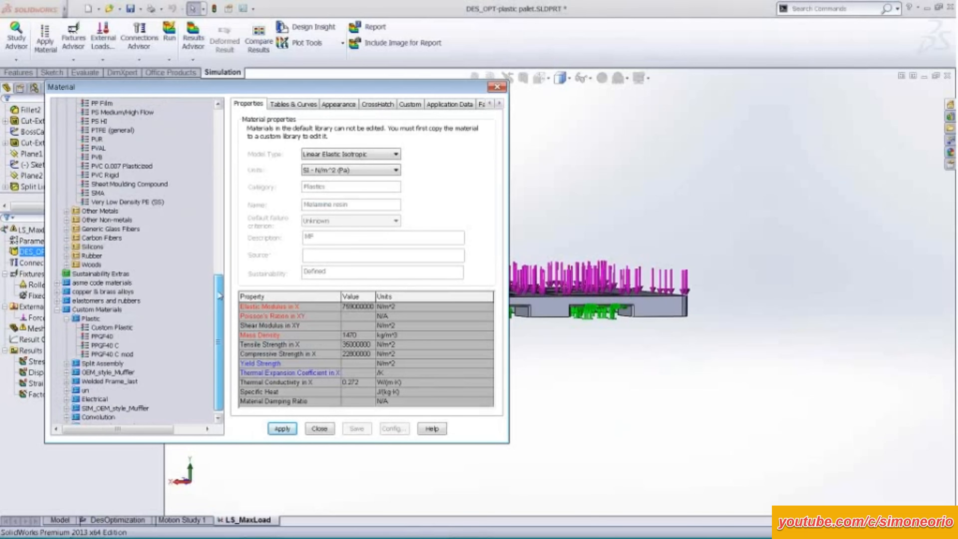
right_click(83, 318)
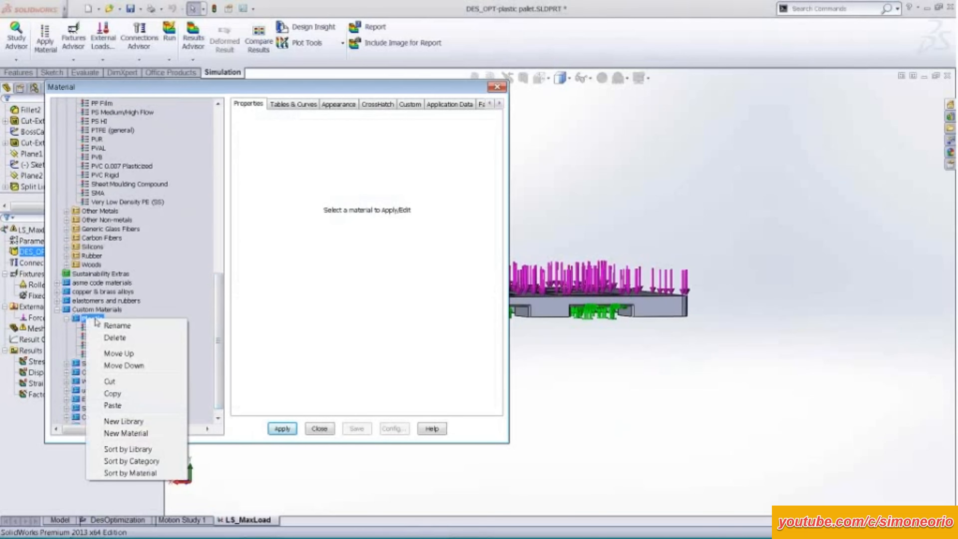
left_click(126, 402)
left_click(116, 389)
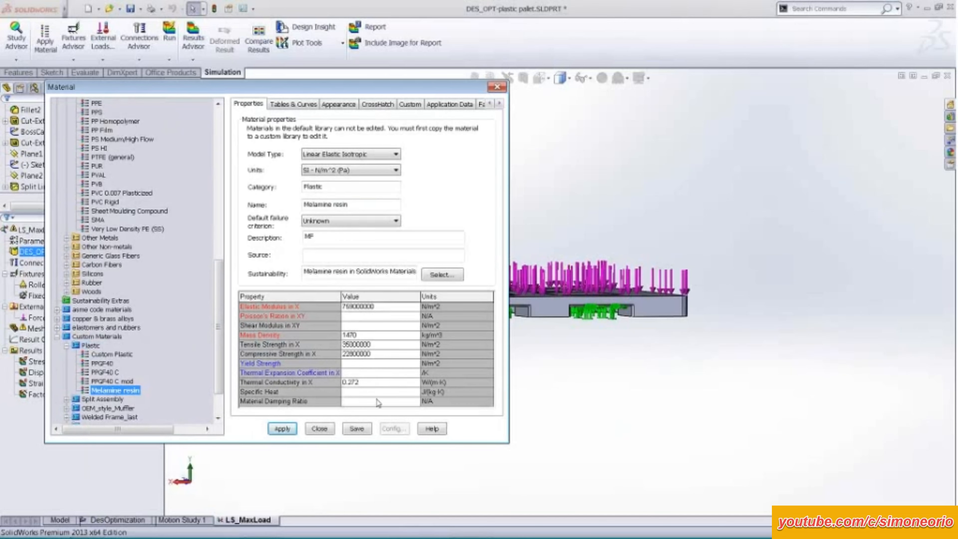
left_click(319, 429)
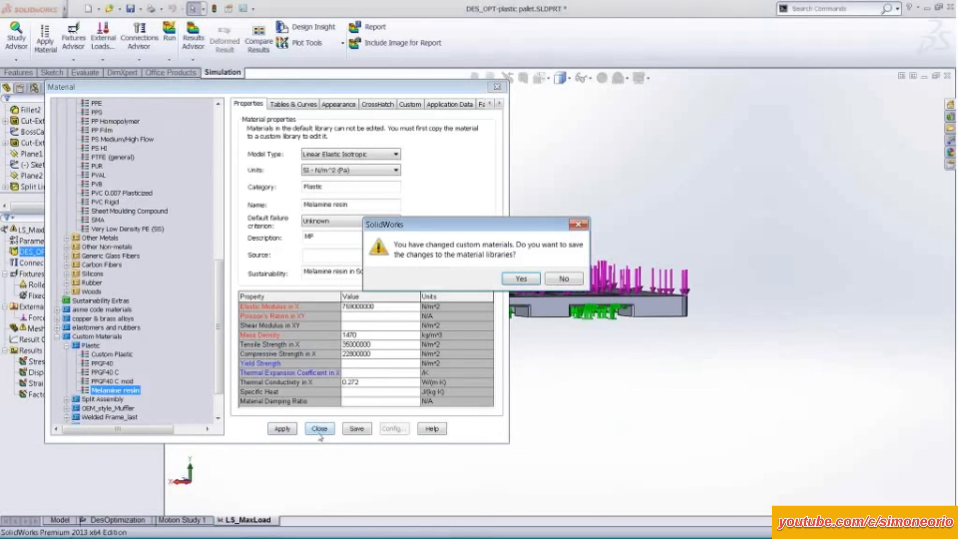
key("Return")
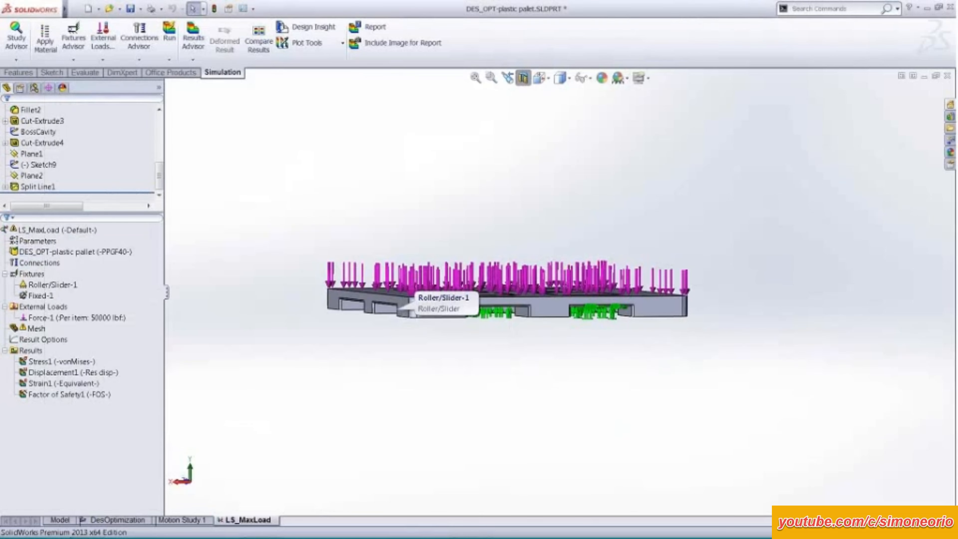
left_click(115, 319)
left_click(348, 193)
mouse_move(348, 193)
middle_mouse_down()
mouse_move(349, 252)
mouse_move(344, 198)
middle_mouse_up()
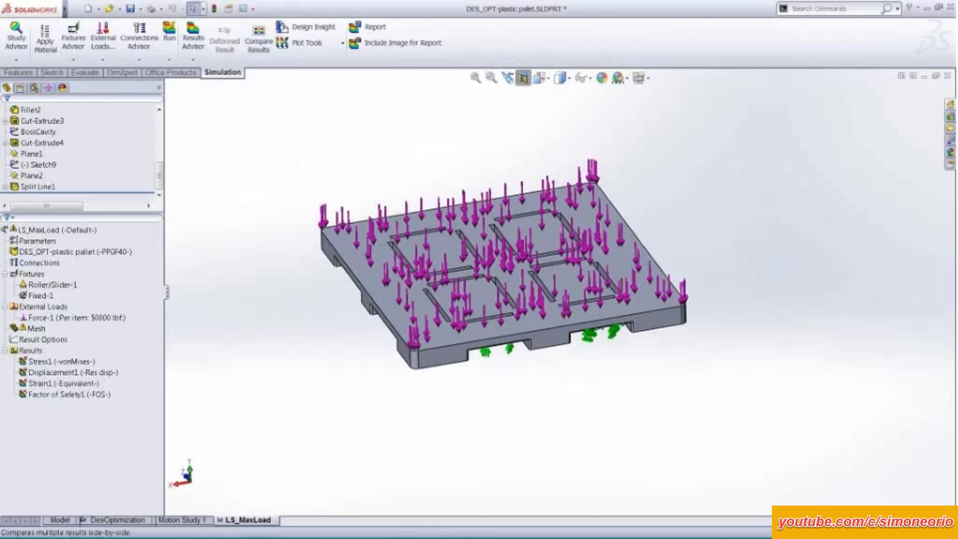
left_click(43, 306)
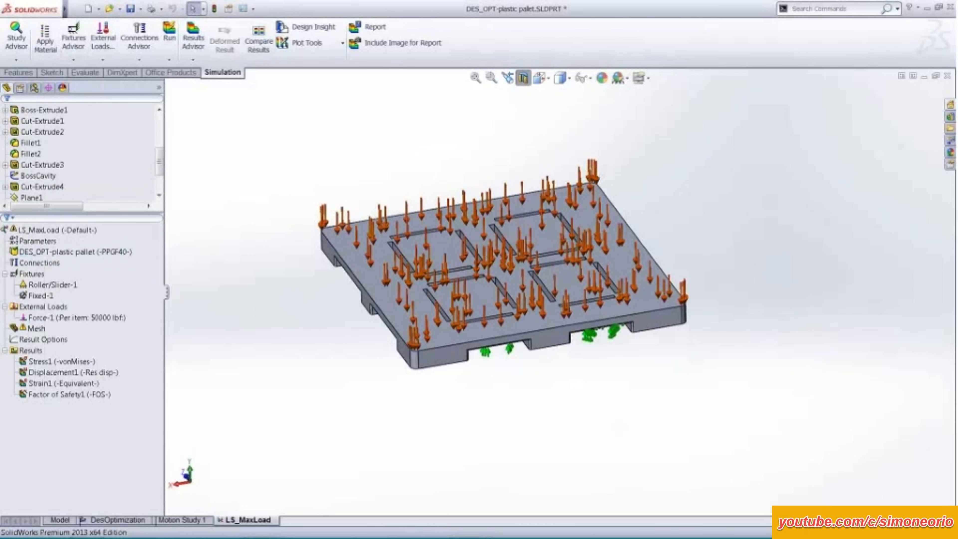
Create a new static study named Demo for the plastic pallet.
left_click(15, 59)
left_click(21, 82)
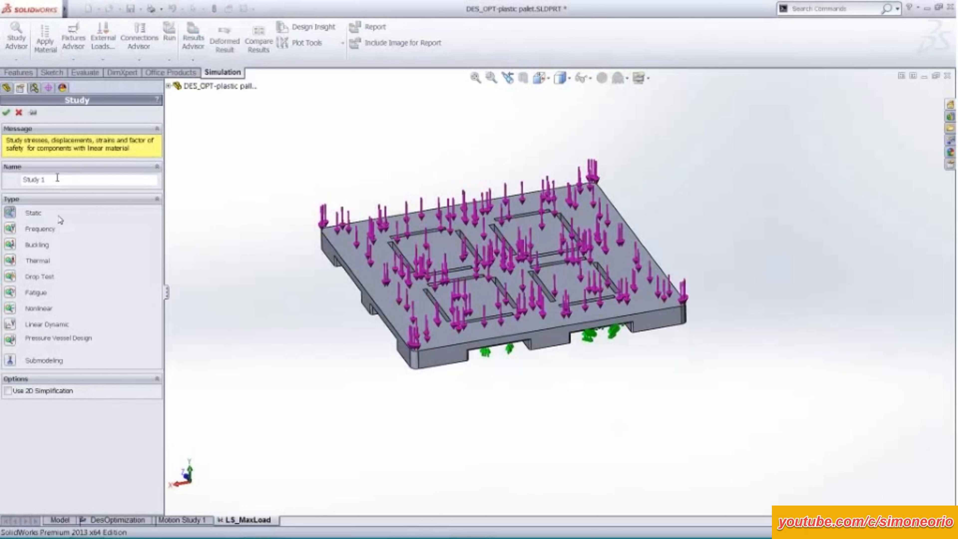
left_click_drag(46, 179, 17, 181)
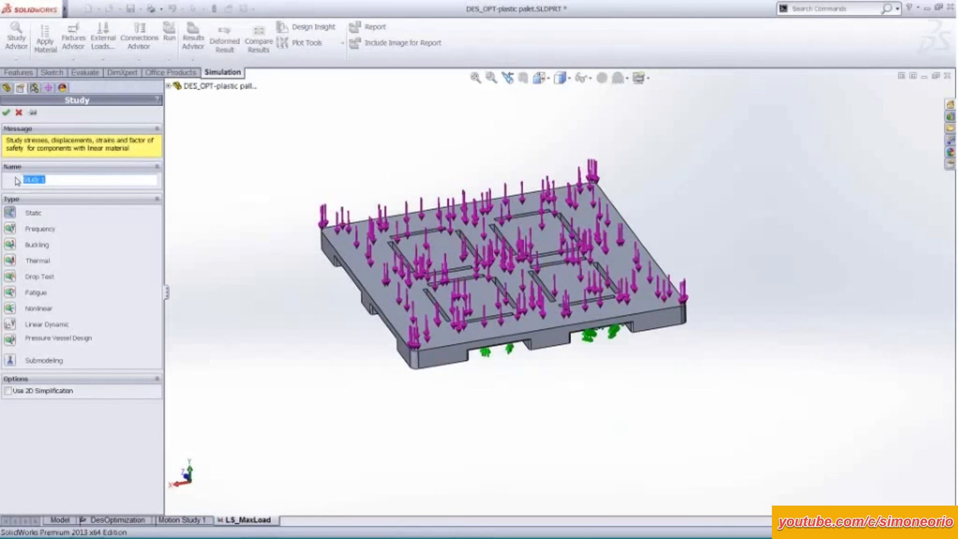
type("Demo")
key("Return")
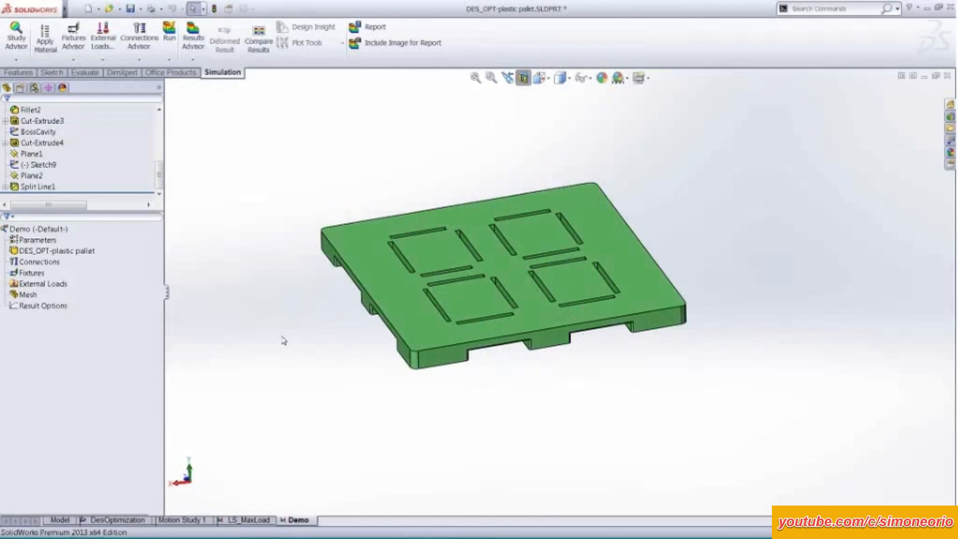
Apply the PPGF40 material from the custom Plastic category to the pallet in the Demo study, keeping the Linear Elastic Isotropic model type.
middle_click_drag(281, 337, 309, 213)
right_click(78, 251)
left_click(113, 261)
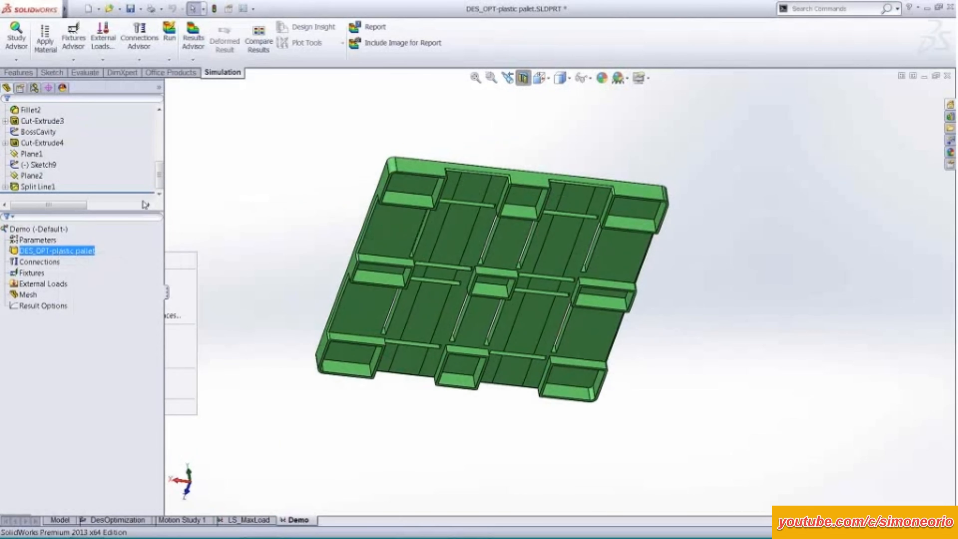
left_click(22, 33)
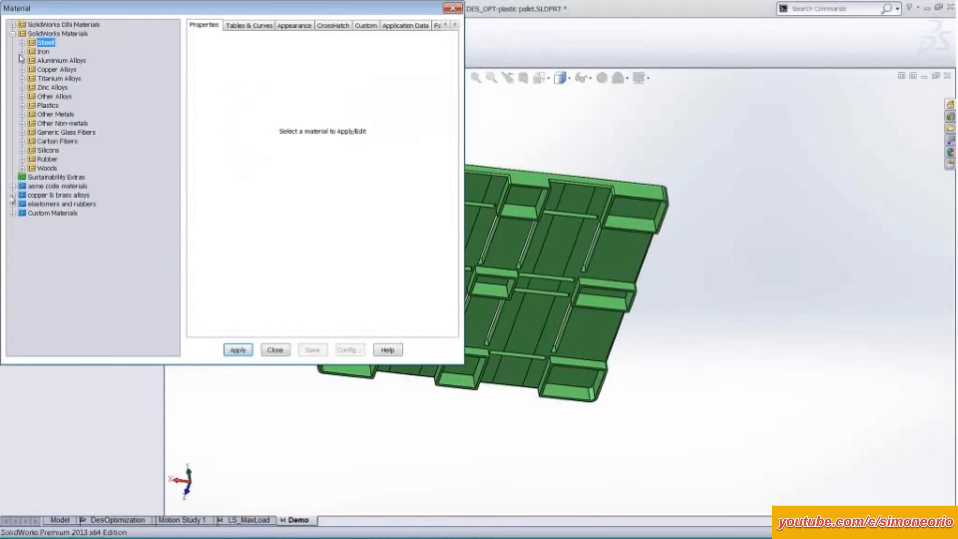
left_click(13, 213)
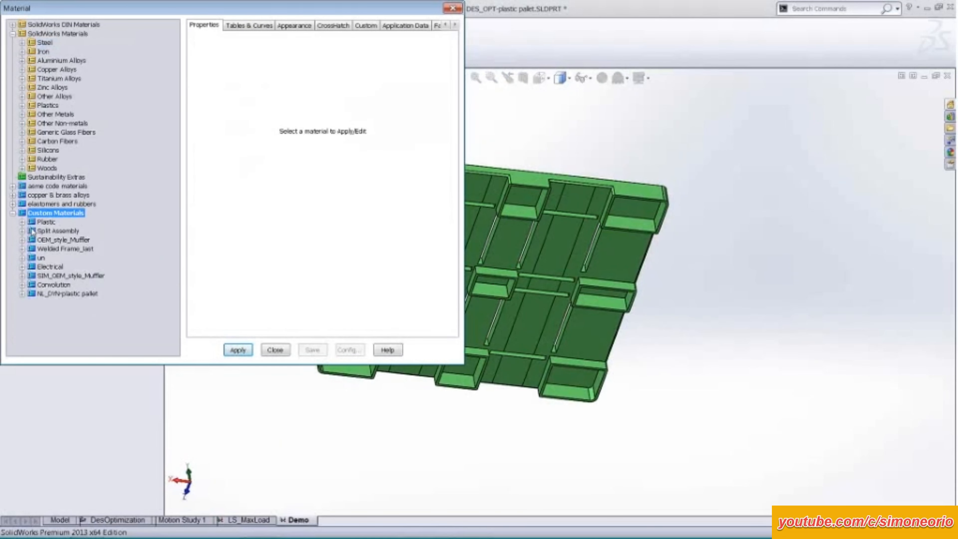
left_click(23, 222)
left_click(64, 241)
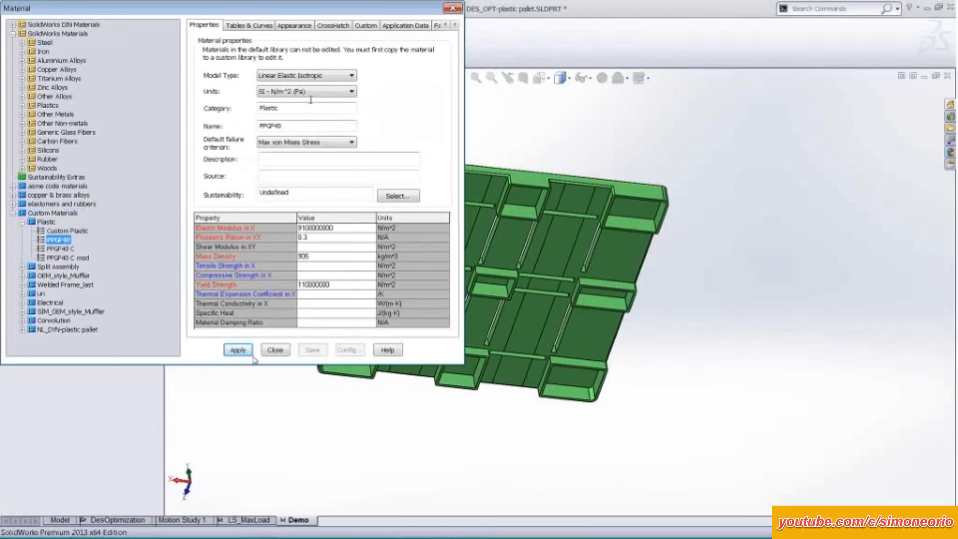
left_click(351, 76)
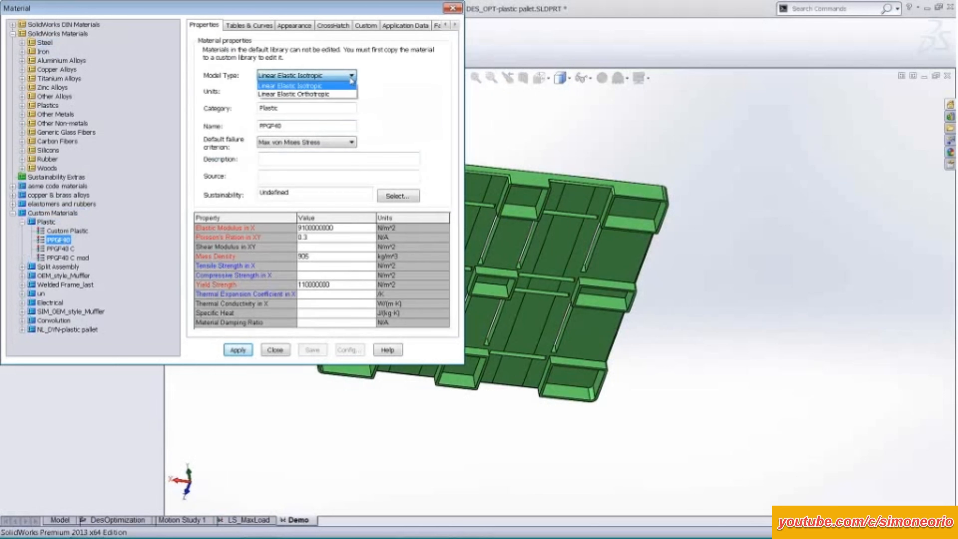
left_click(351, 80)
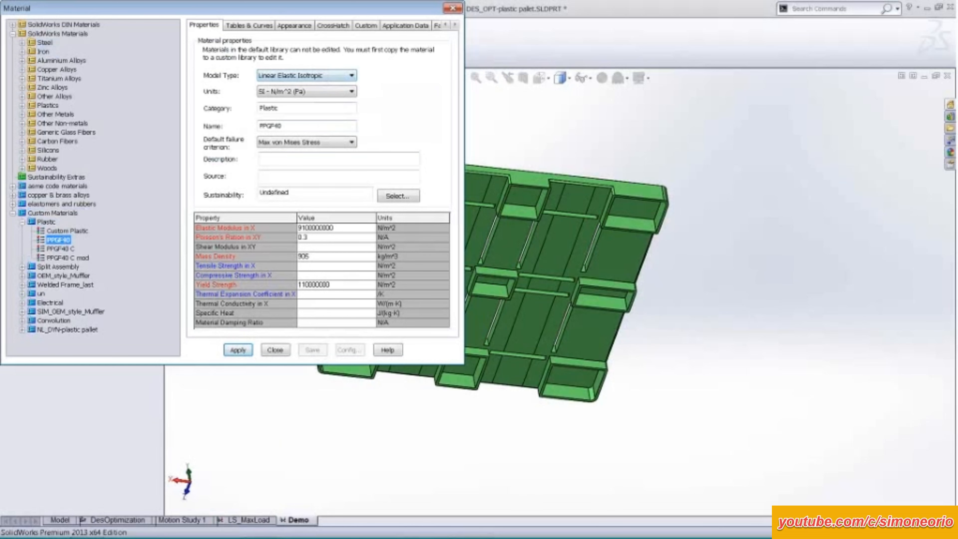
left_click(238, 350)
left_click(269, 350)
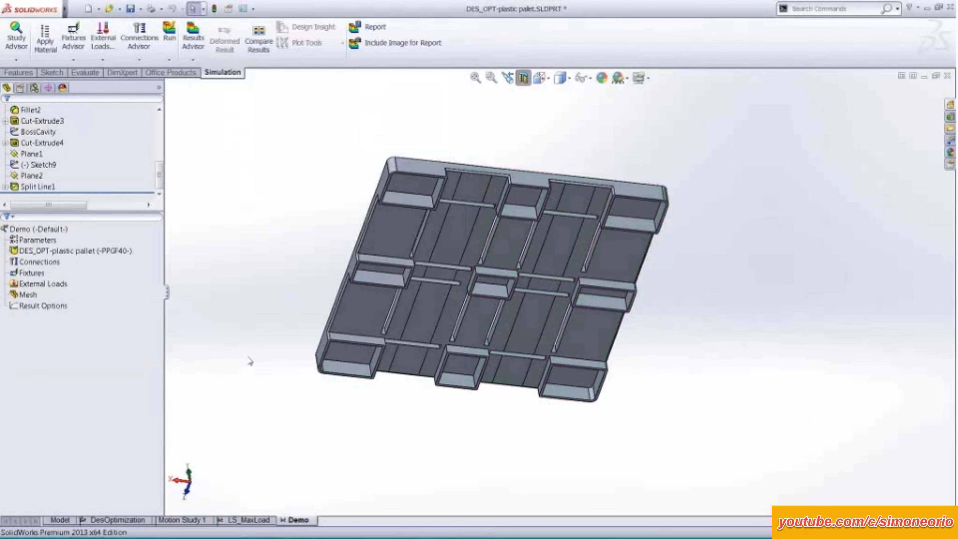
Examine the fixture types and the connection types available in the Demo study.
left_click(43, 251)
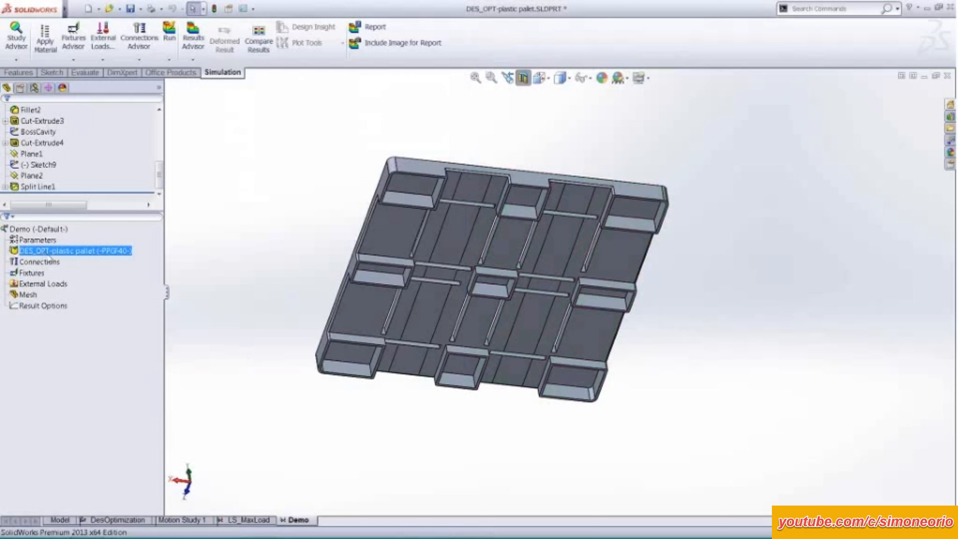
left_click(34, 273)
right_click(38, 280)
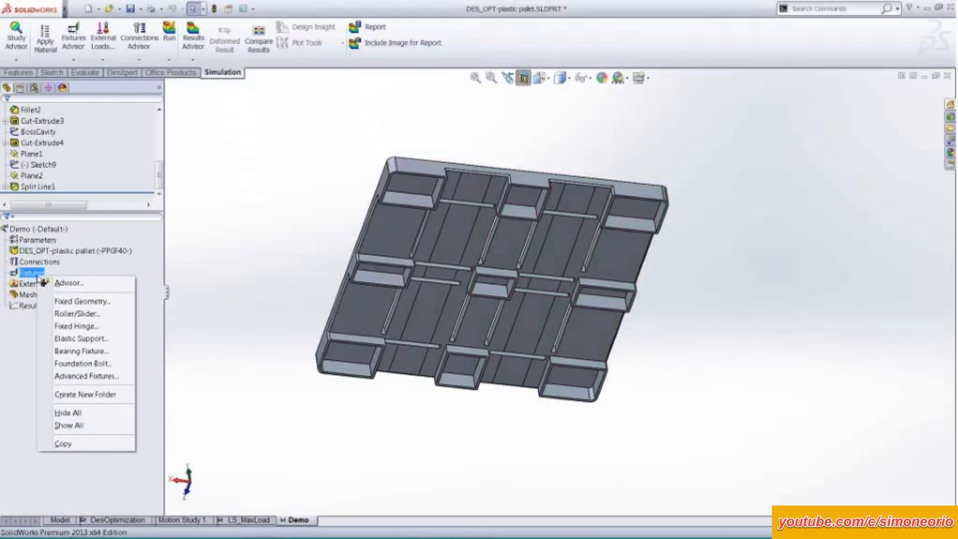
left_click(25, 261)
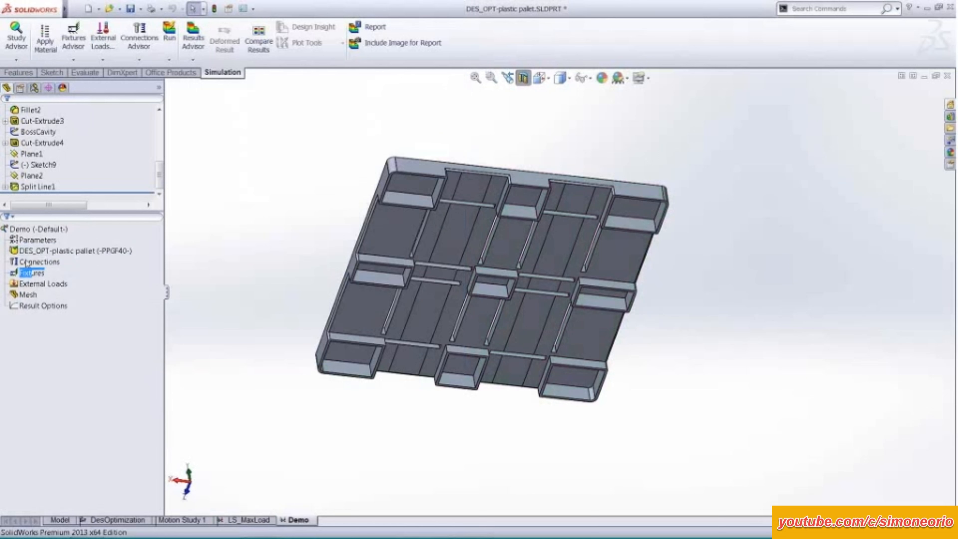
right_click(27, 262)
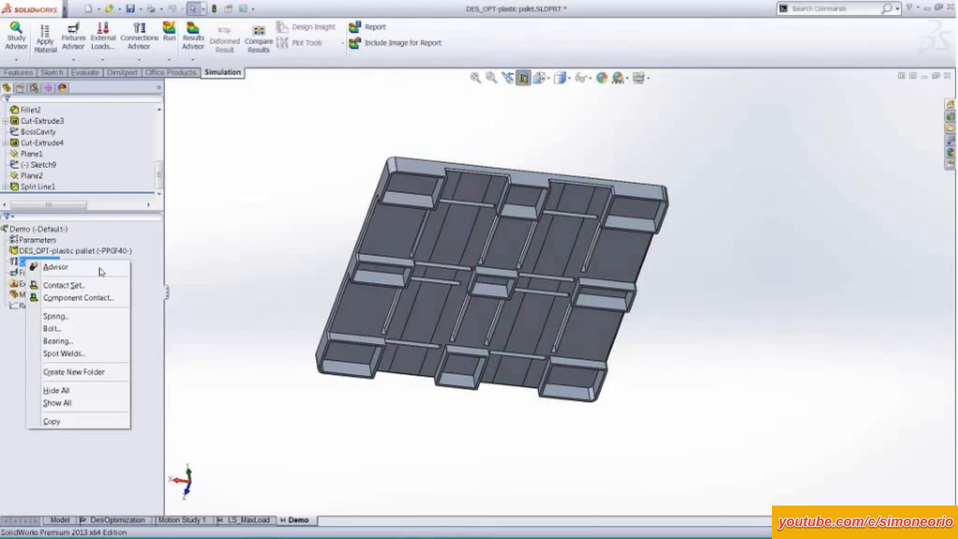
left_click(203, 252)
Add a Roller/Slider fixture on the eight split faces forming the two parallel strips on the pallet's underside.
right_click(23, 272)
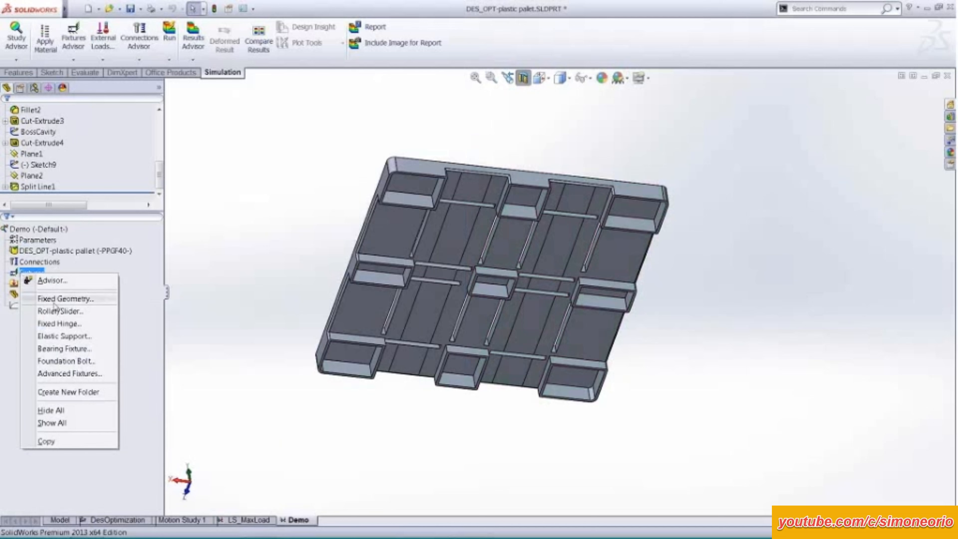
left_click(57, 311)
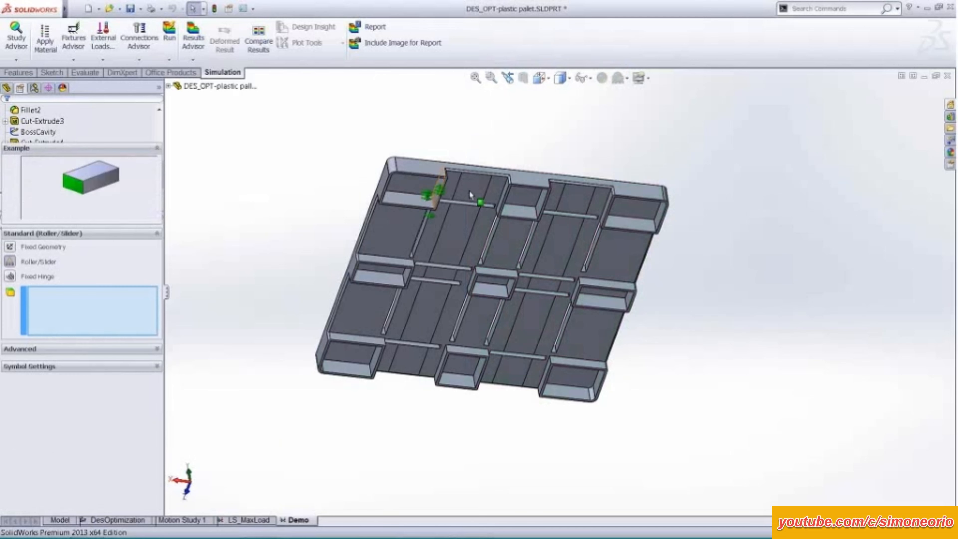
left_click(469, 190)
left_click(460, 230)
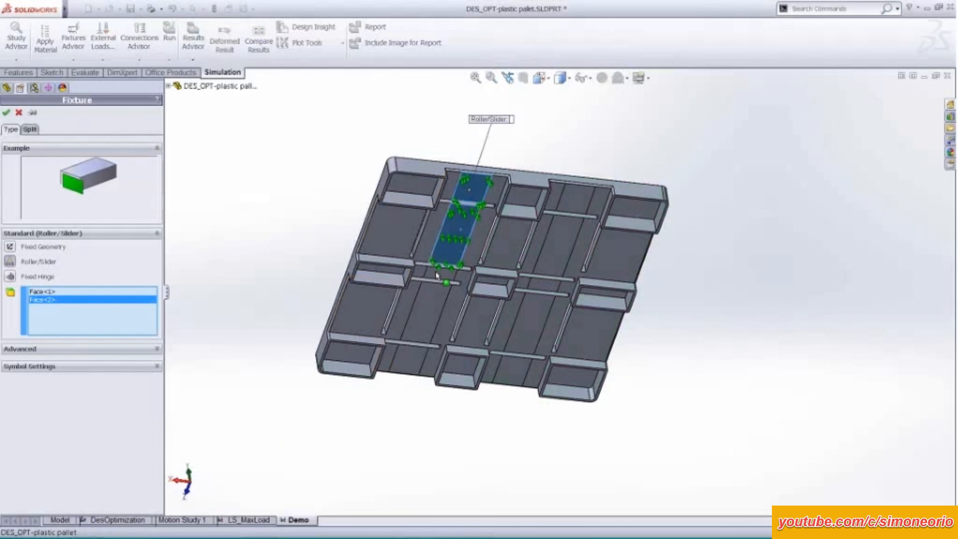
left_click(441, 271)
left_click(436, 293)
left_click(558, 224)
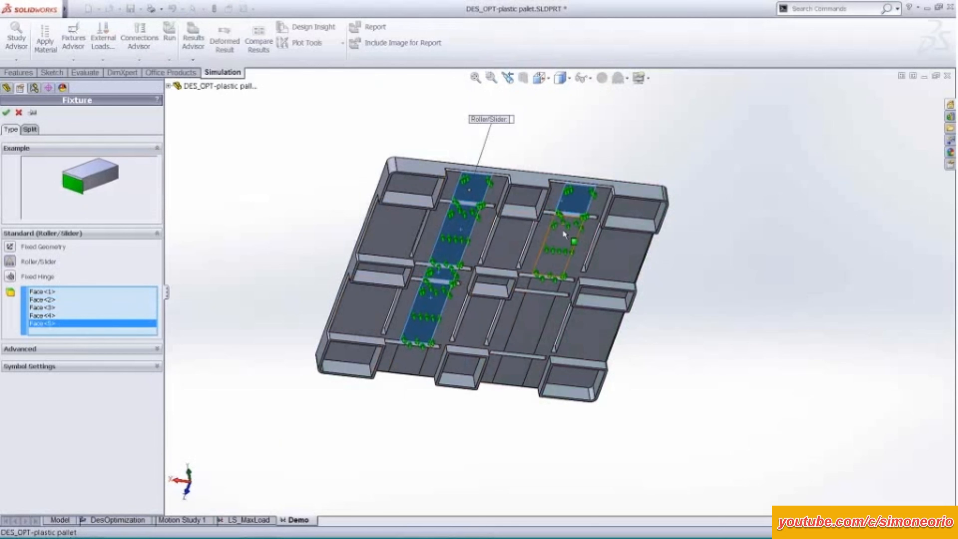
left_click(549, 280)
left_click(532, 308)
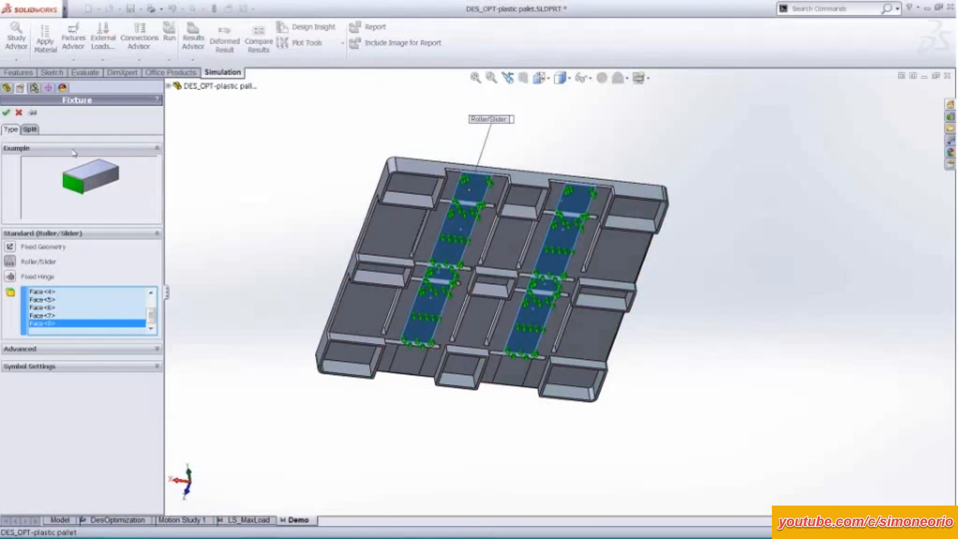
left_click(6, 112)
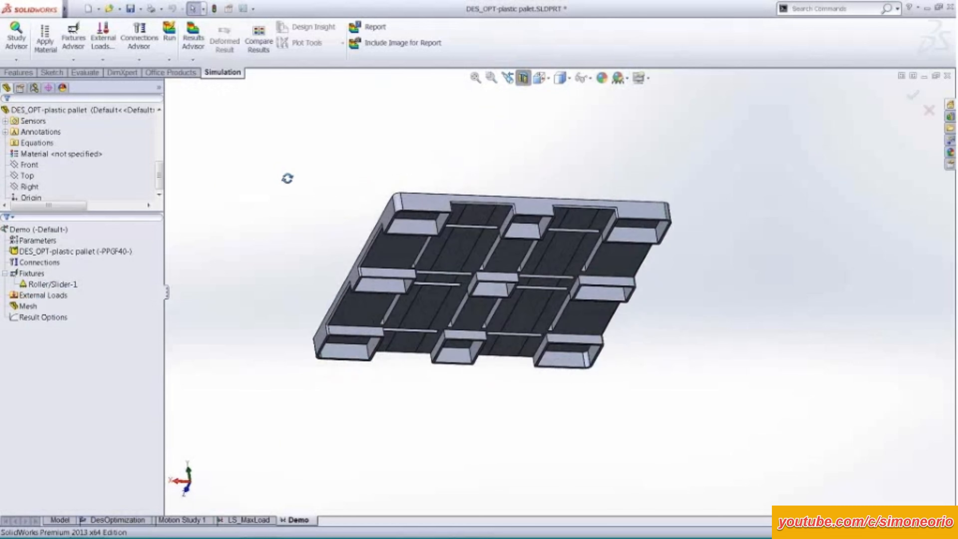
Apply a force of 1 N per item to the pallet's top face in the Demo study, directed downward onto it.
left_click(55, 295)
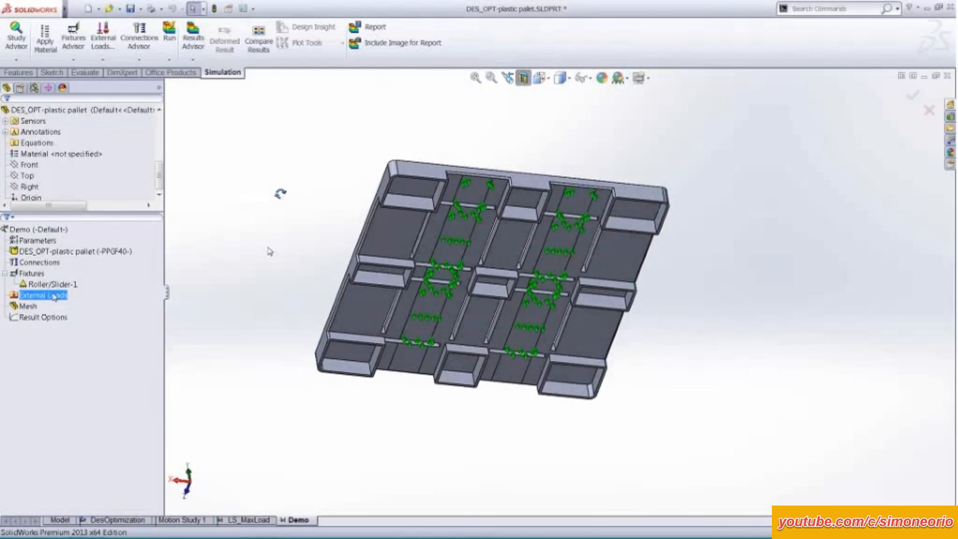
middle_click_drag(283, 212, 305, 310)
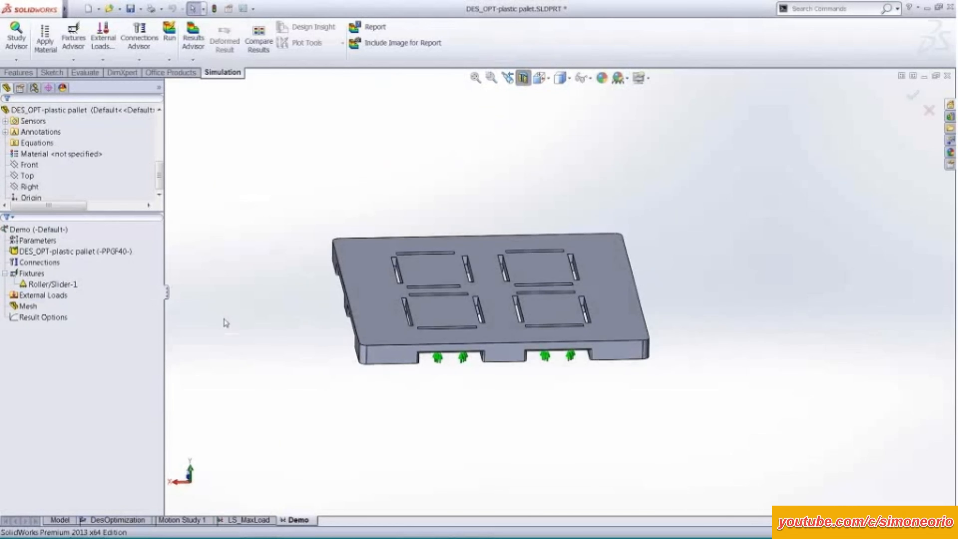
right_click(53, 295)
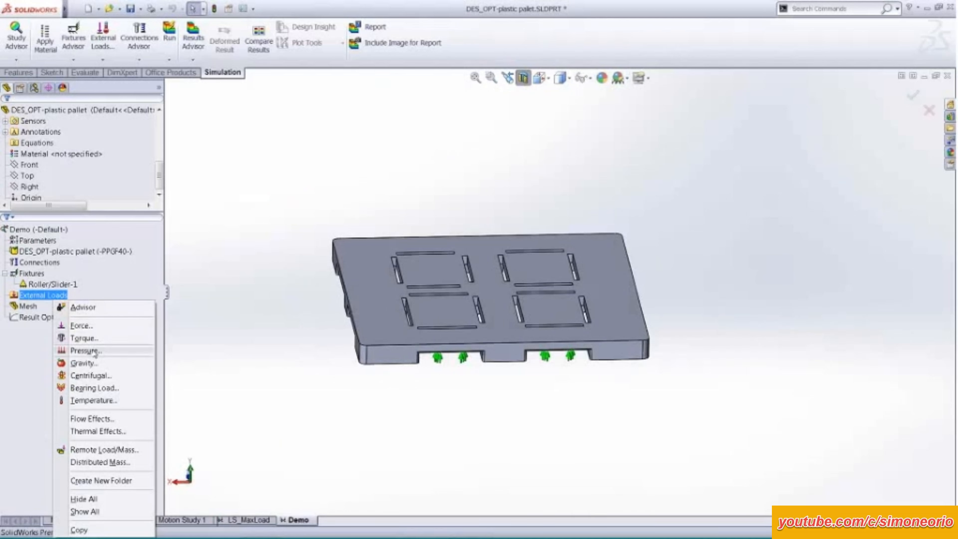
left_click(103, 330)
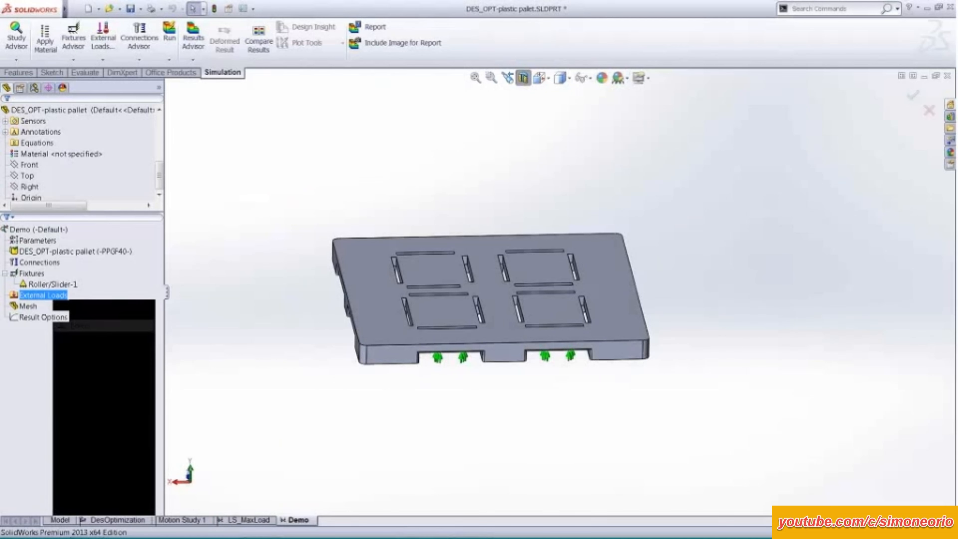
left_click(473, 243)
middle_click_drag(290, 261, 275, 213)
key("Return")
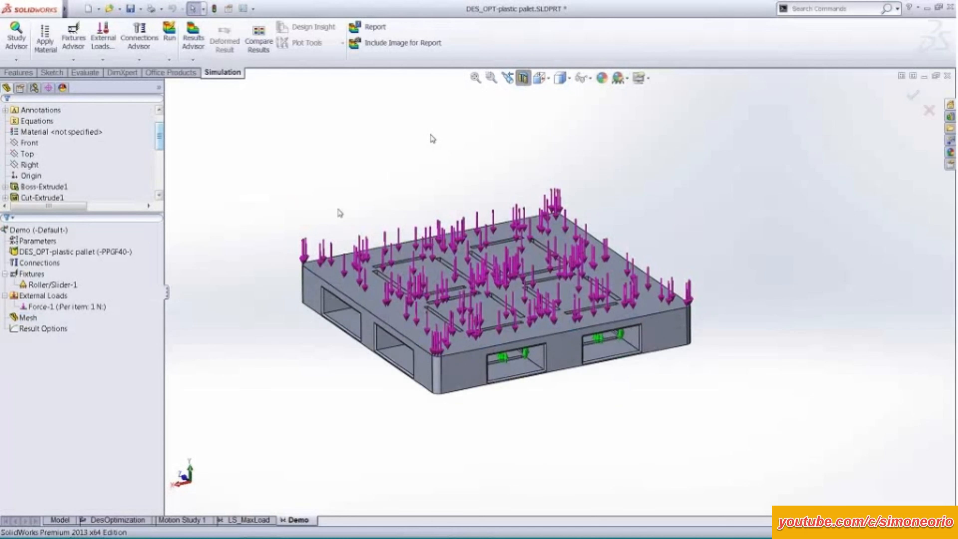
Create the mesh for the pallet in the Demo study, keeping the default mesh density and options.
middle_click_drag(286, 315, 284, 299)
scroll(284, 299, "down", 3)
middle_click_drag(293, 245, 217, 223, "ctrl")
middle_click_drag(390, 159, 374, 160, "ctrl")
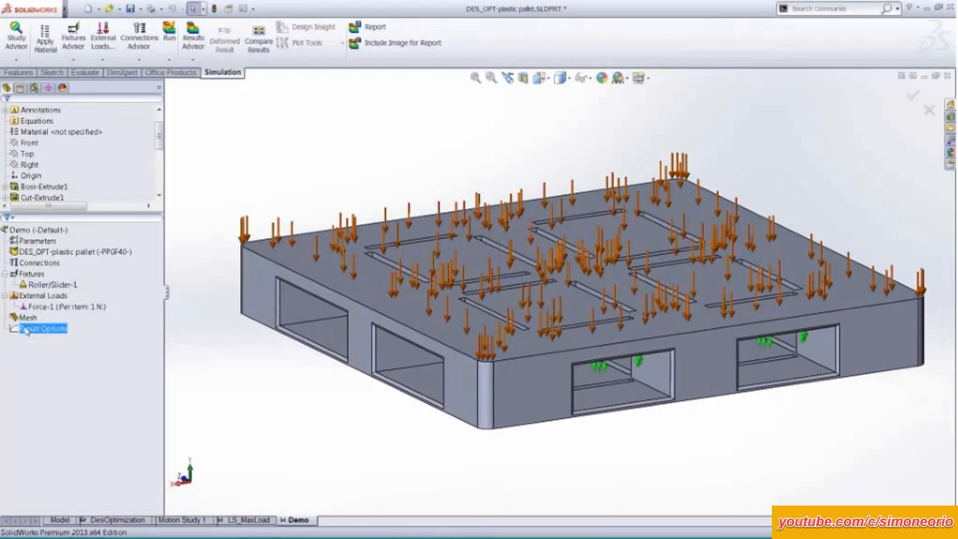
right_click(27, 318)
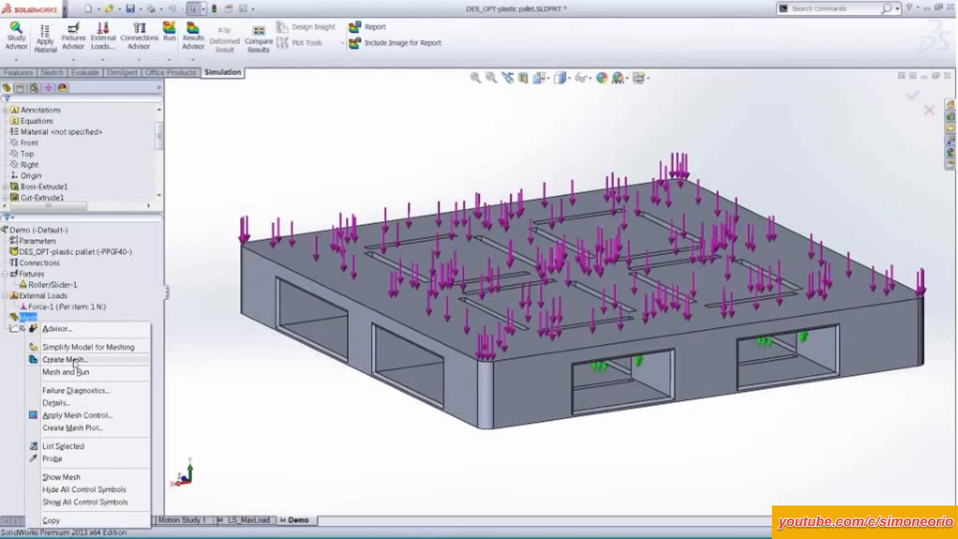
left_click(64, 359)
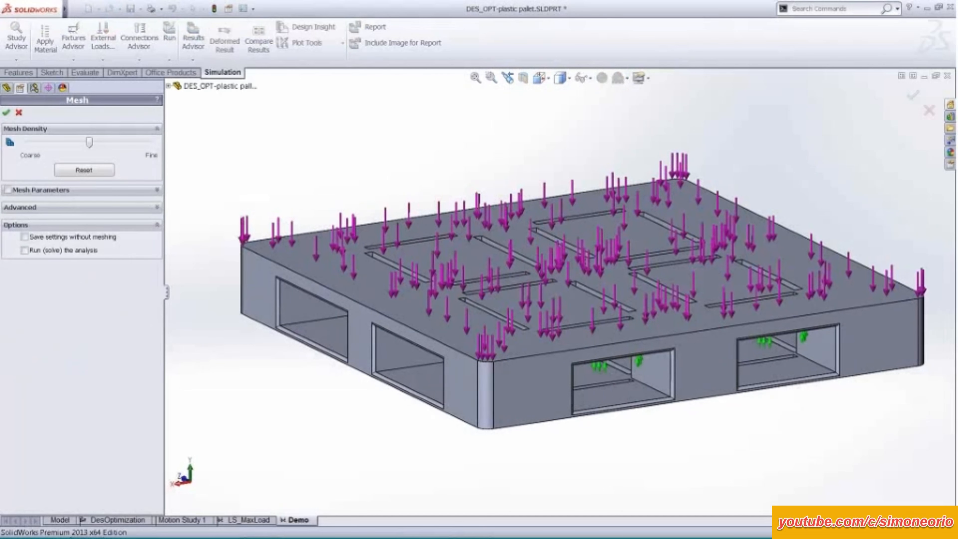
left_click(6, 112)
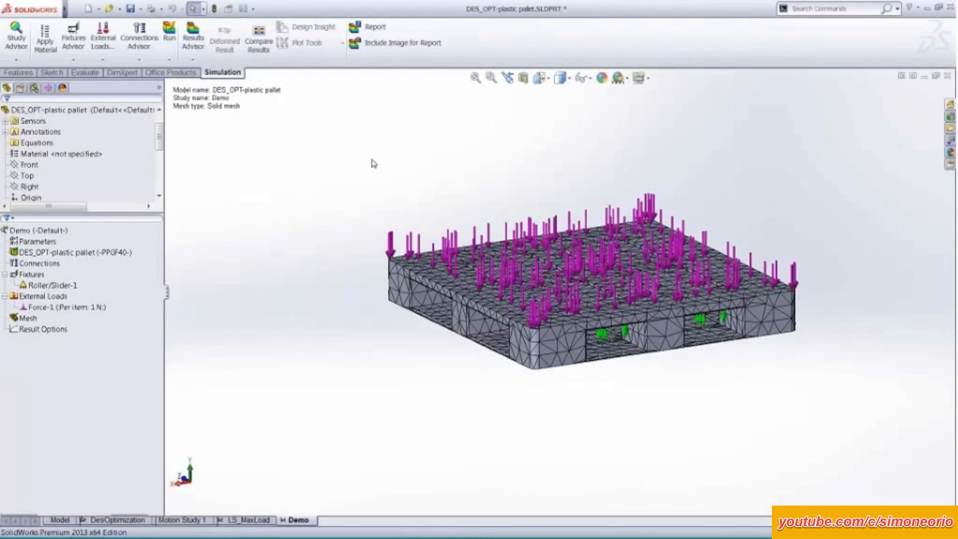
scroll(371, 159, "down", 2)
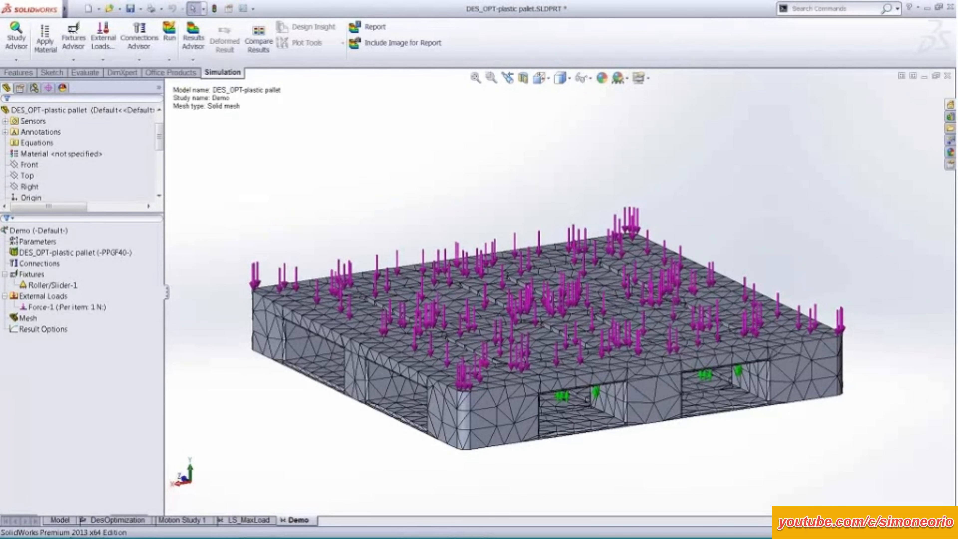
middle_click_drag(421, 200, 414, 161, "ctrl")
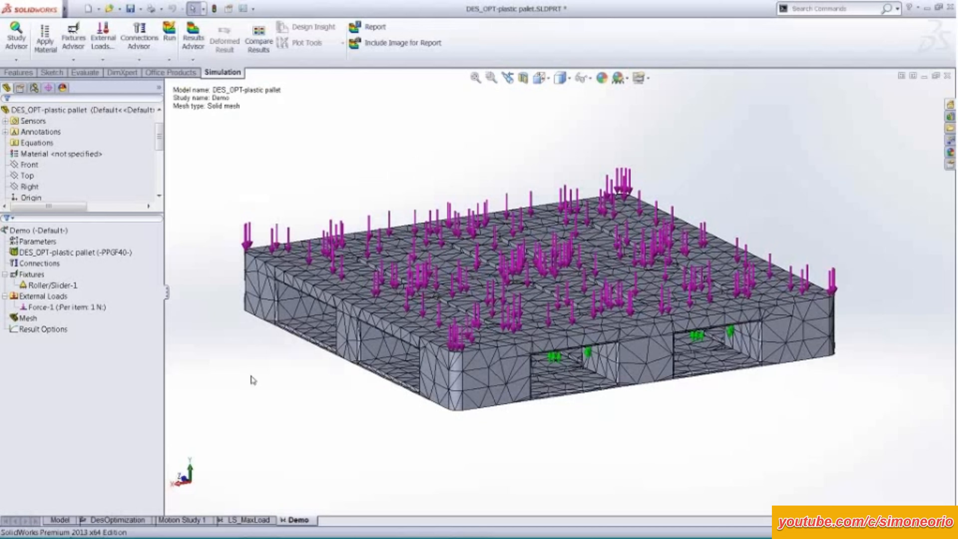
Switch to the LS_MaxLoad study and display its Factor of Safety1 plot to examine the distribution across the pallet's top.
left_click(247, 521)
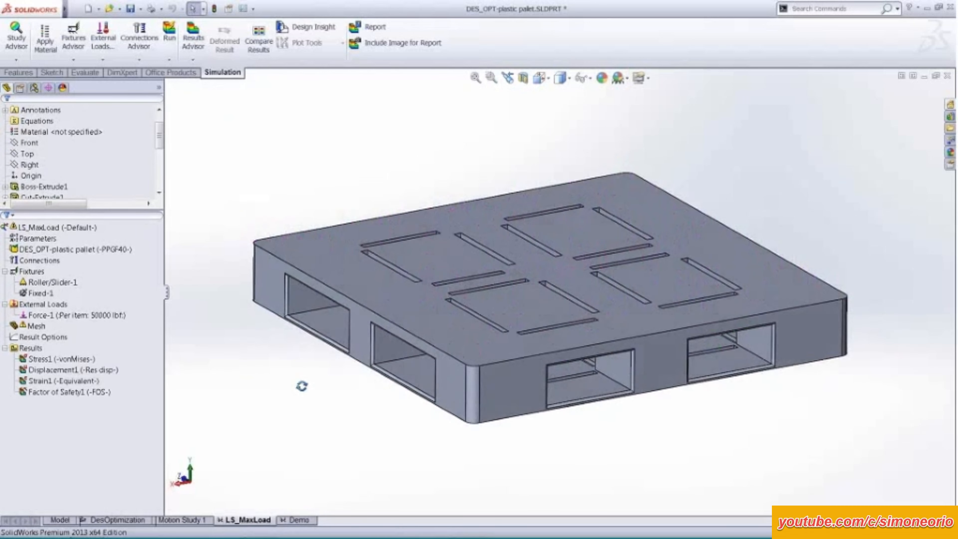
left_click(44, 303)
left_click(76, 249)
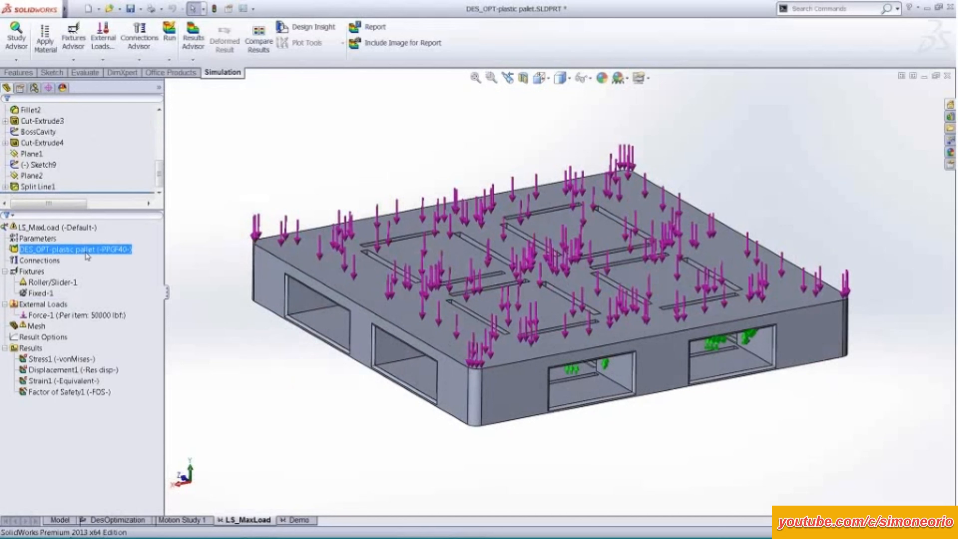
left_click(43, 337)
left_click(70, 393)
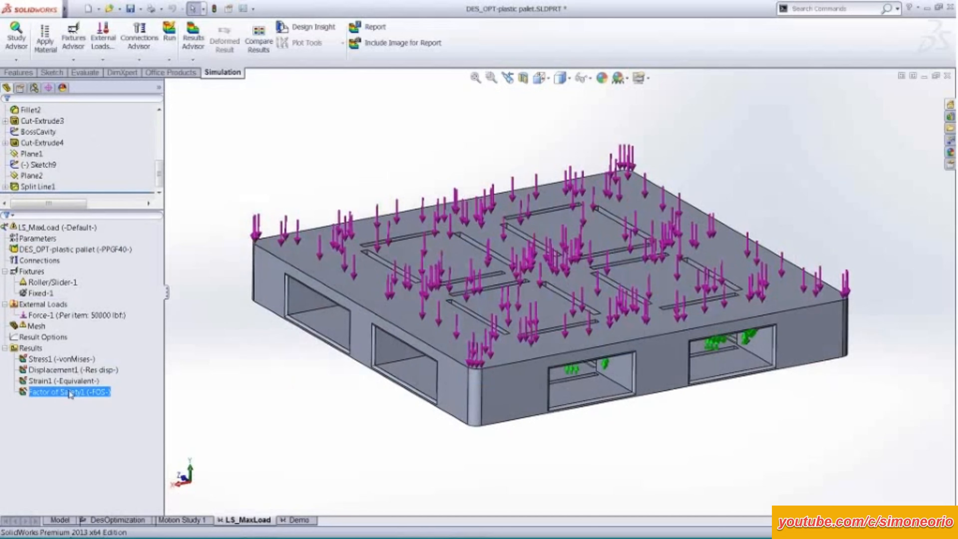
double_click(70, 392)
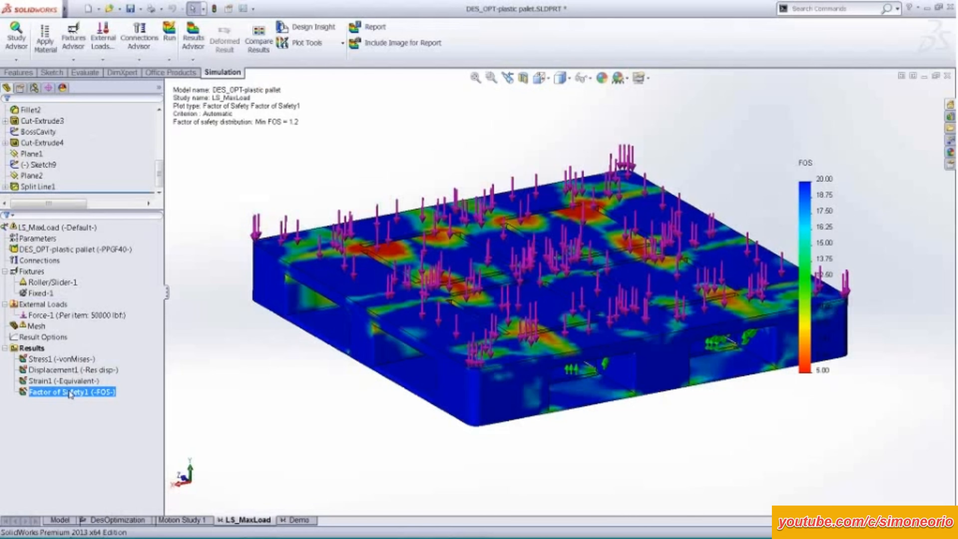
left_click(366, 232)
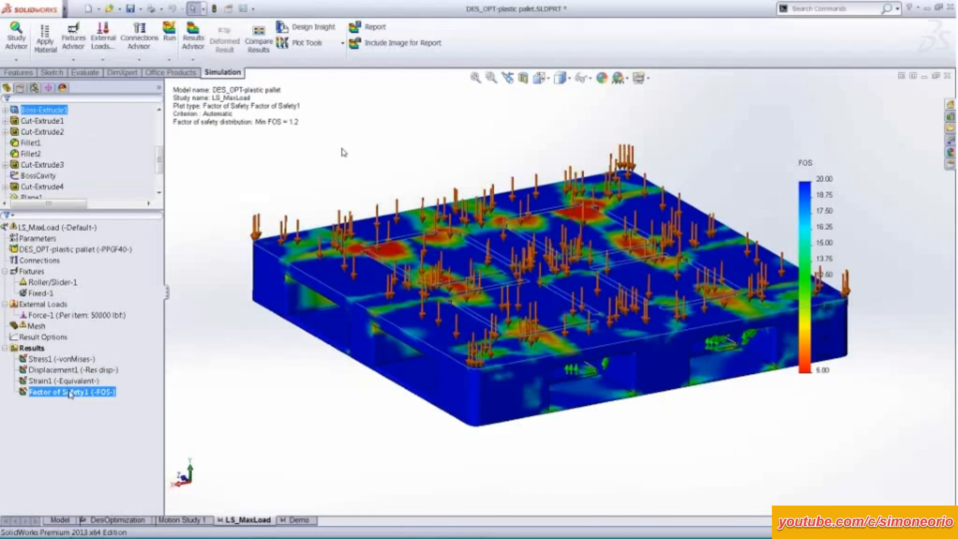
middle_click_drag(364, 145, 383, 173)
scroll(392, 157, "up", 1)
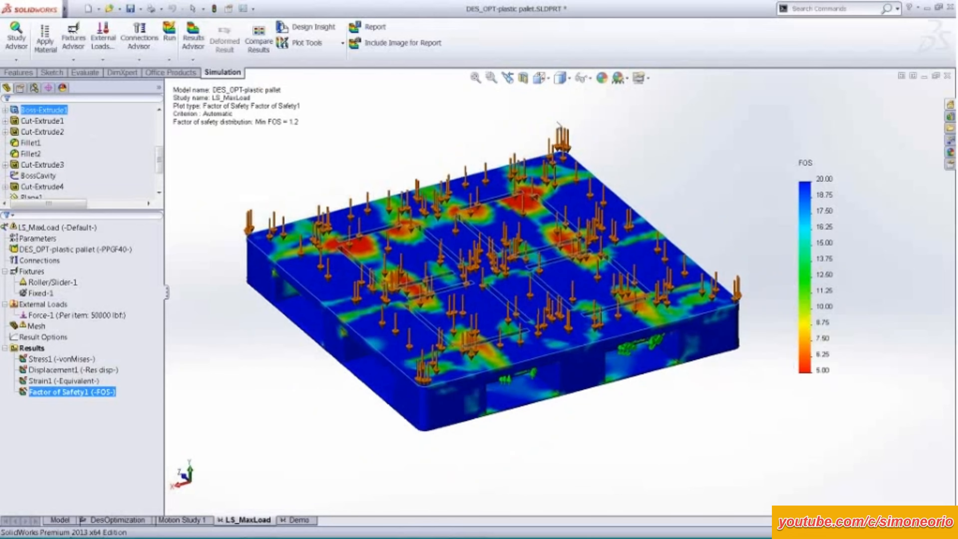
middle_click_drag(271, 338, 268, 361)
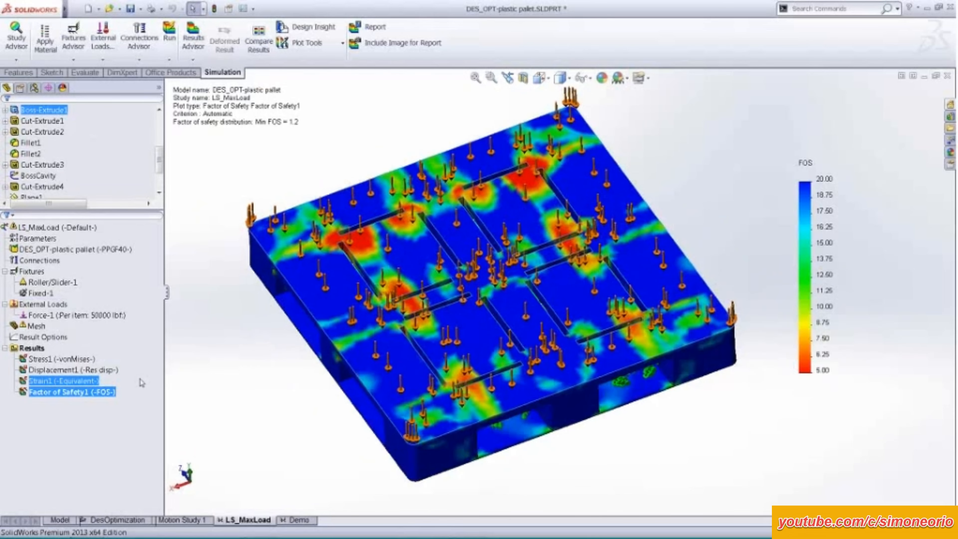
Hide the simulation load and fixture symbols so the Factor of Safety1 plot is unobstructed.
left_click(98, 394)
right_click(101, 394)
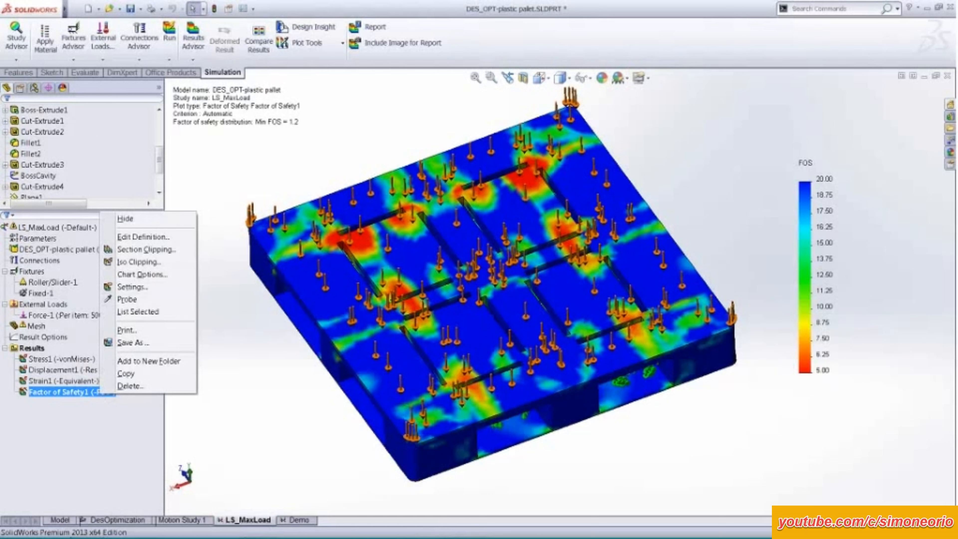
left_click(582, 78)
left_click(582, 264)
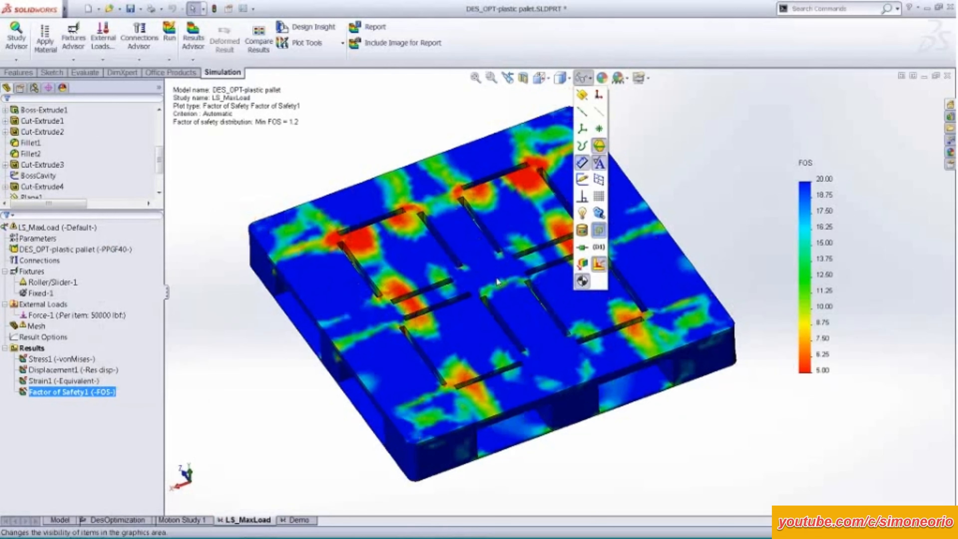
Probe the factor of safety at seven locations on the pallet's top, running beside a slot from one red zone to another.
right_click(90, 394)
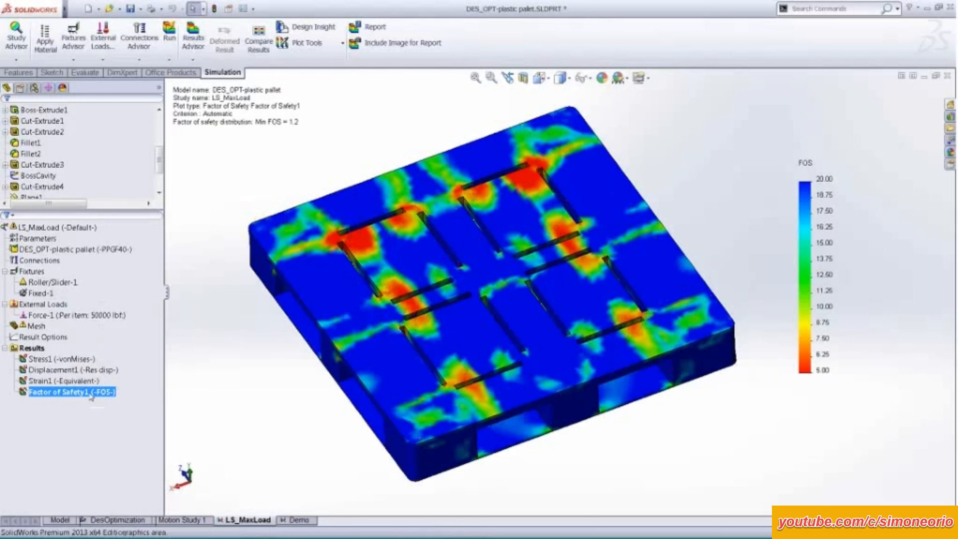
right_click(91, 394)
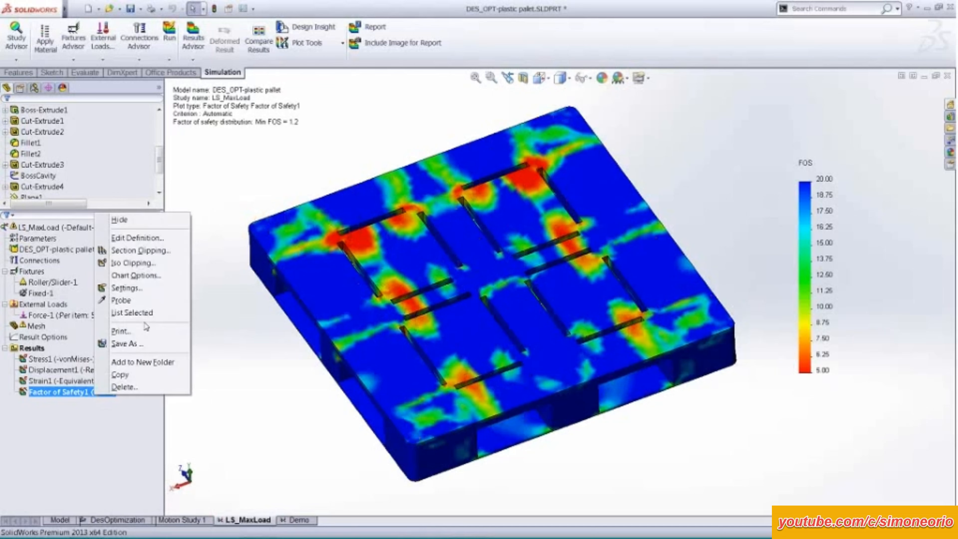
left_click(121, 300)
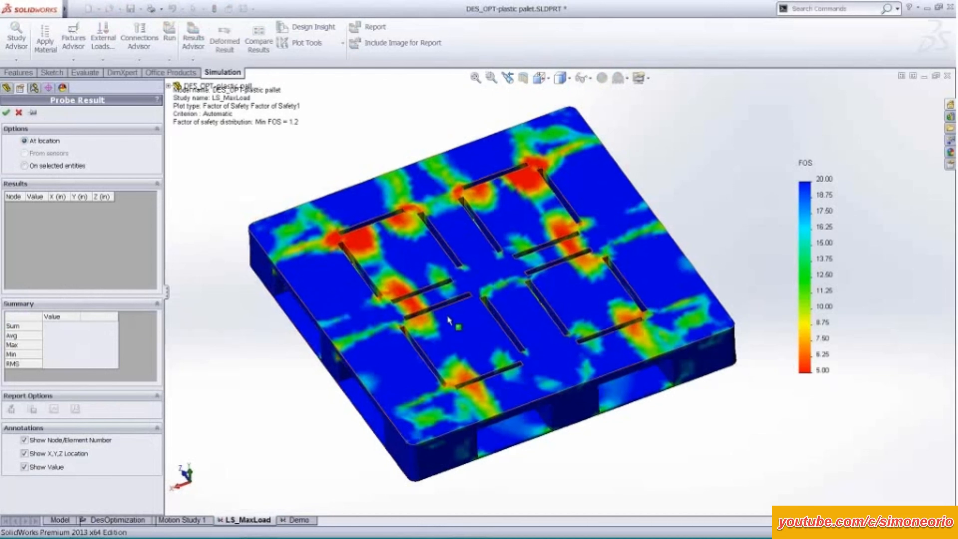
scroll(391, 279, "down", 5)
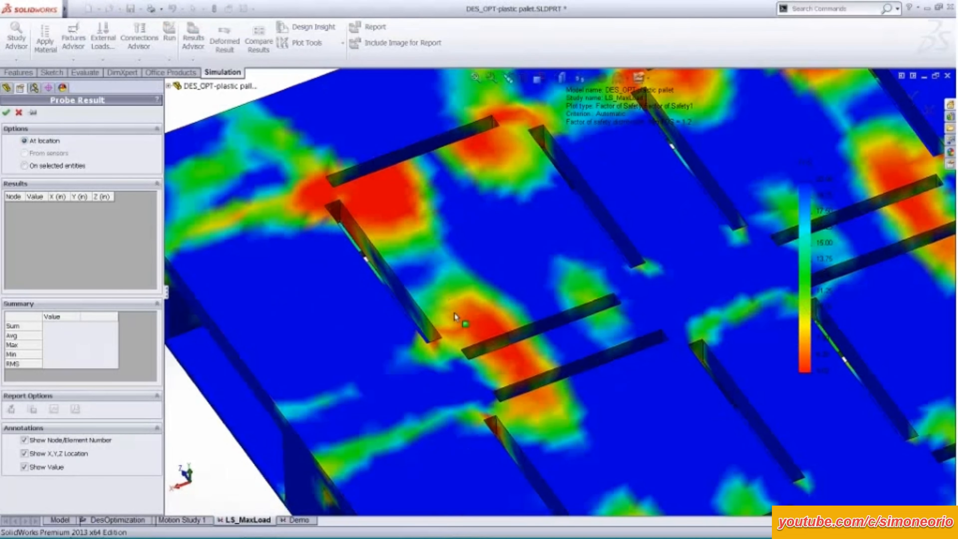
left_click(455, 315)
left_click(436, 285)
left_click(412, 252)
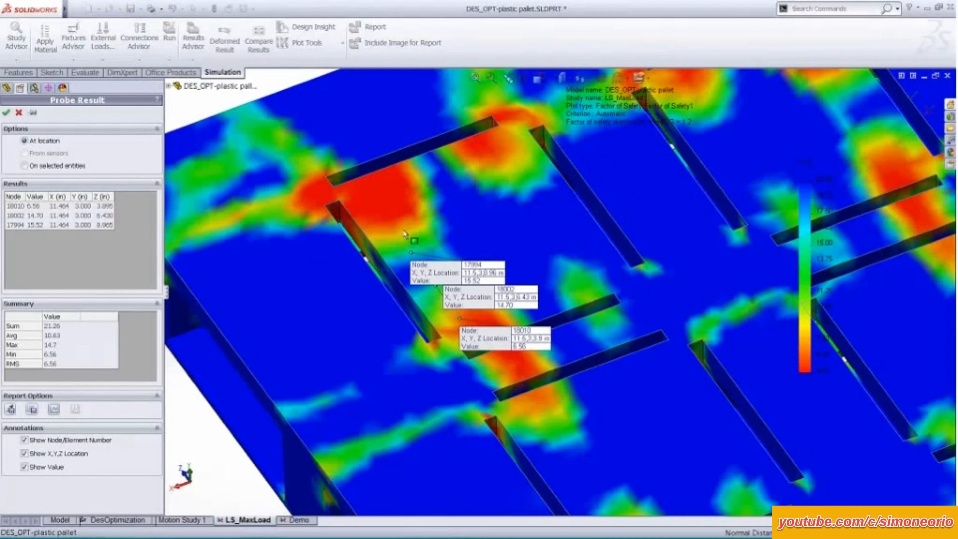
left_click(405, 223)
left_click(380, 191)
left_click(338, 184)
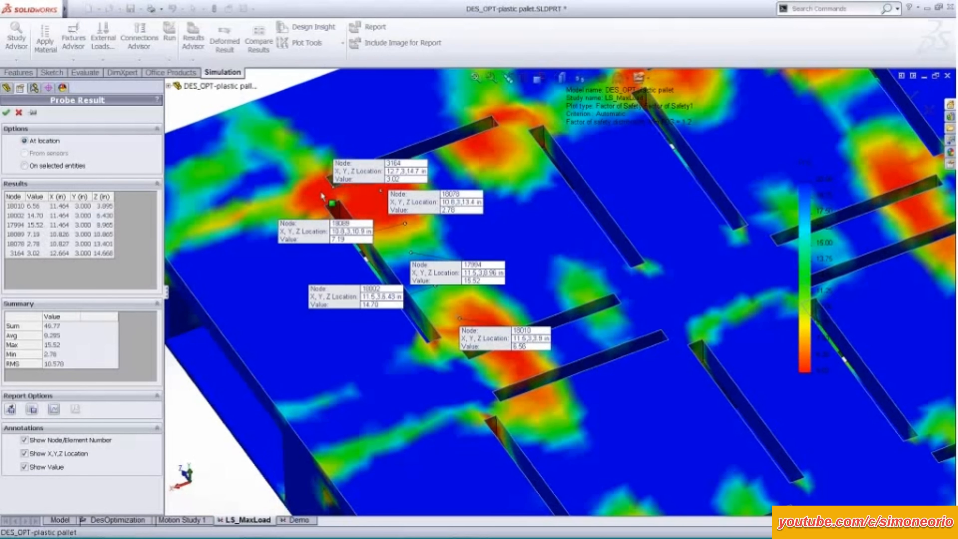
left_click(304, 190)
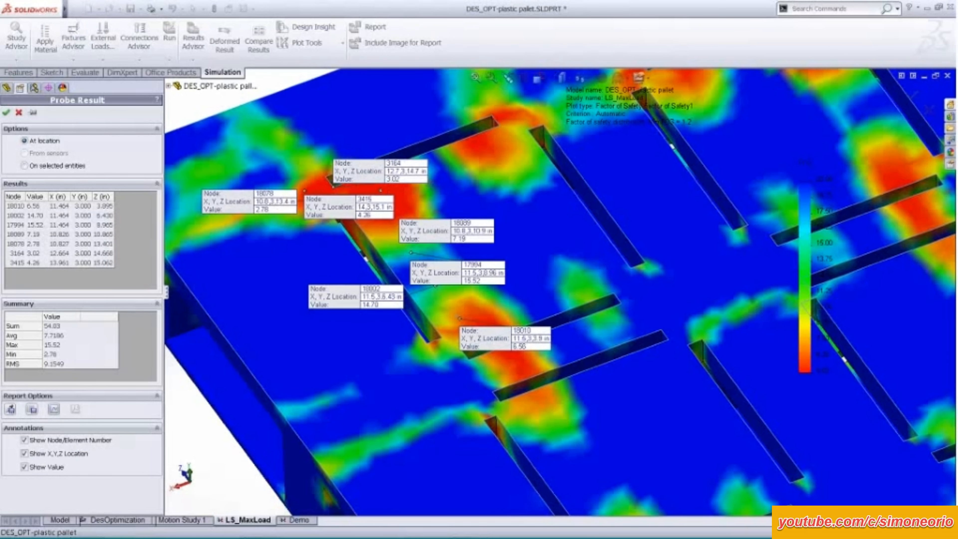
Plot the probed factor of safety values on a graph by node, and close the graph and the probe.
left_click(53, 408)
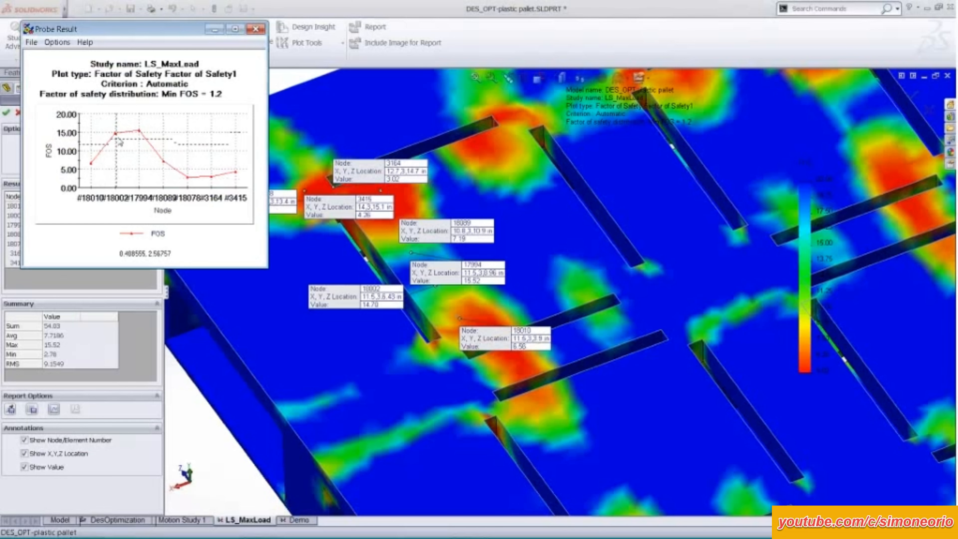
left_click(256, 29)
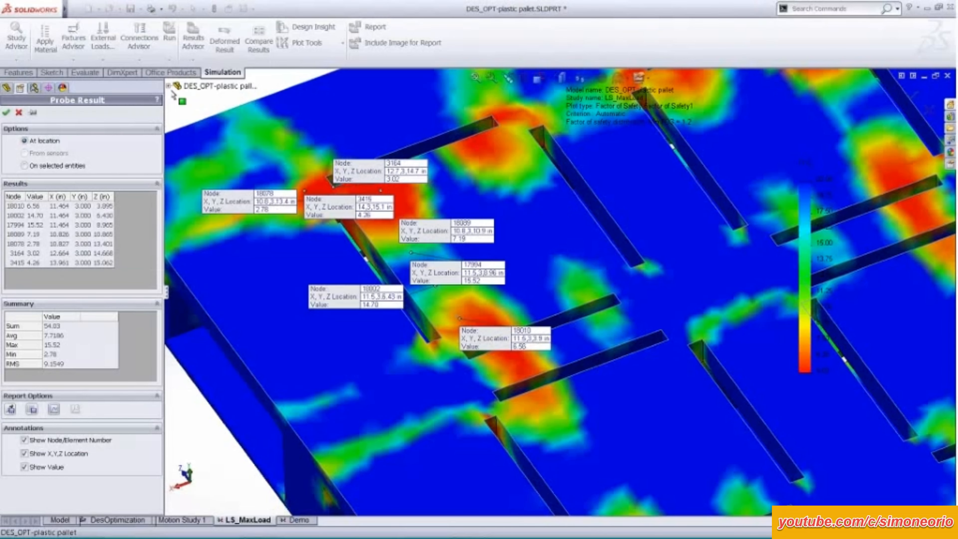
left_click(19, 113)
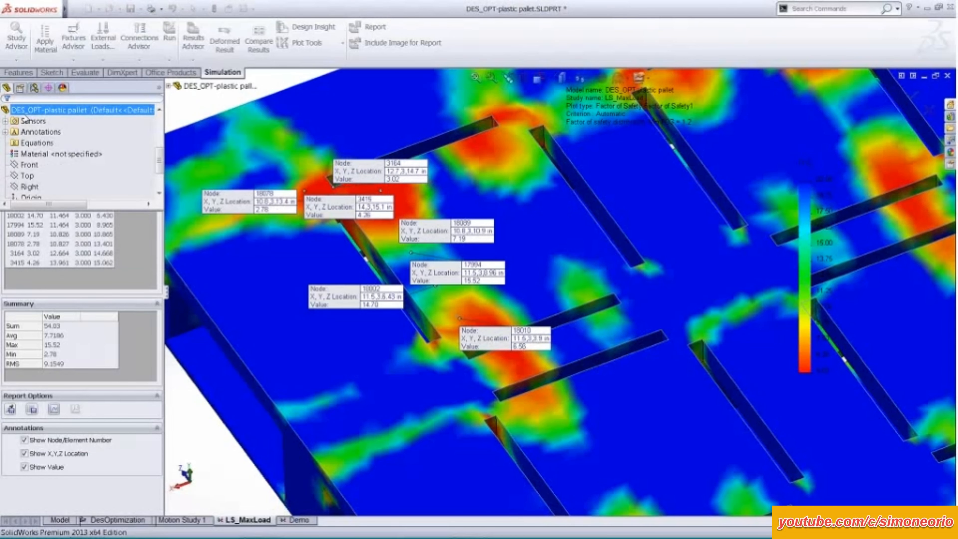
Display the Stress1 von Mises plot of LS_MaxLoad and examine the deformed pallet from the side and above.
scroll(219, 387, "up", 6)
middle_click_drag(266, 290, 151, 282, "ctrl")
middle_click_drag(257, 298, 276, 295)
double_click(65, 361)
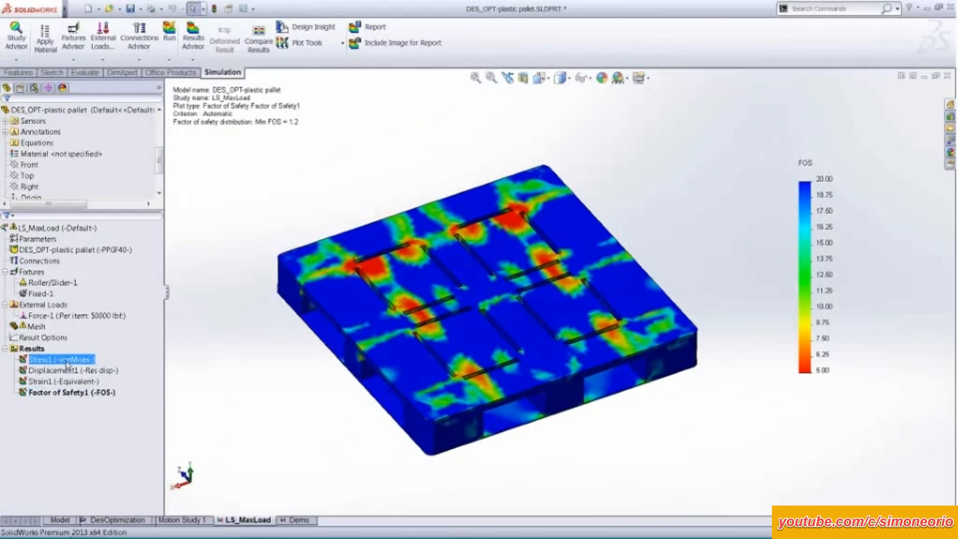
left_click(347, 328)
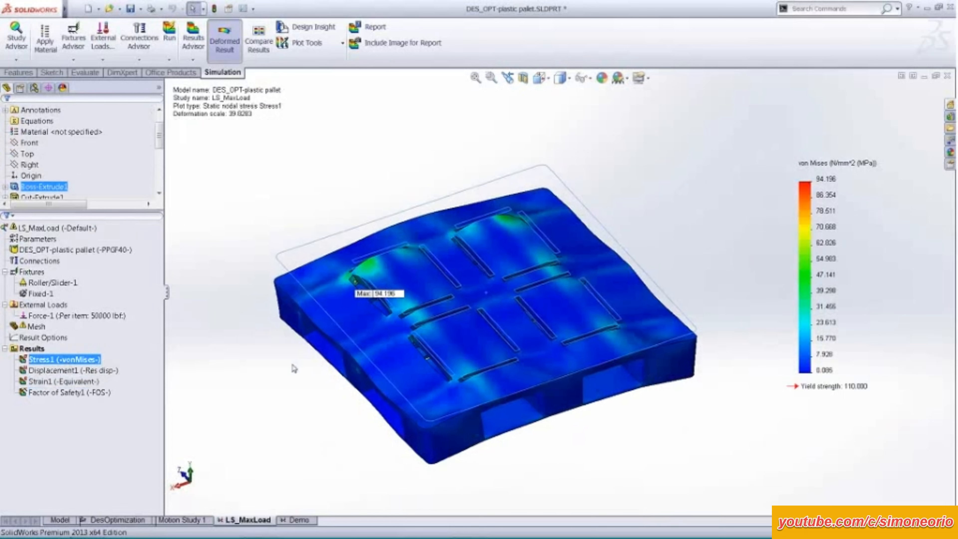
middle_click_drag(293, 368, 526, 285)
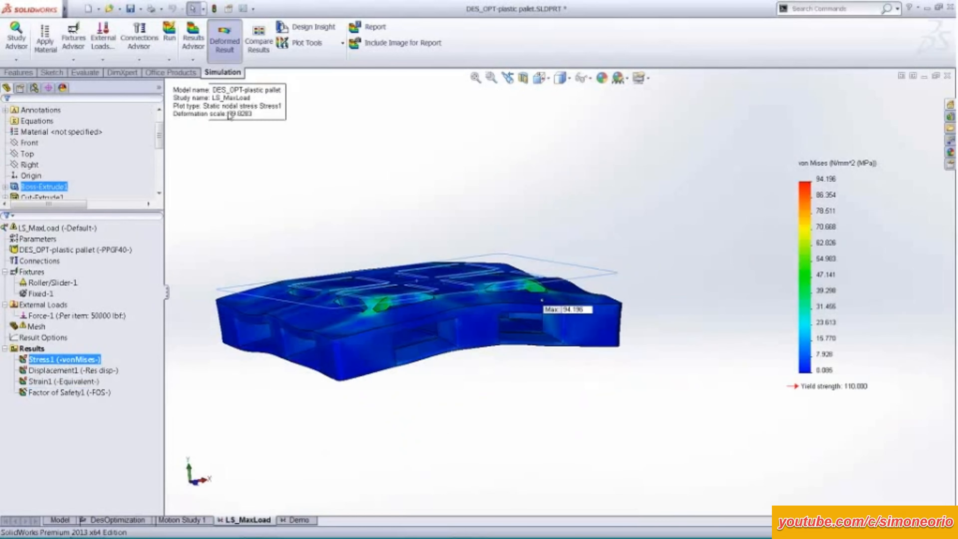
middle_click_drag(283, 227, 310, 234, "ctrl")
scroll(278, 184, "down", 2)
middle_click_drag(330, 197, 272, 179, "ctrl")
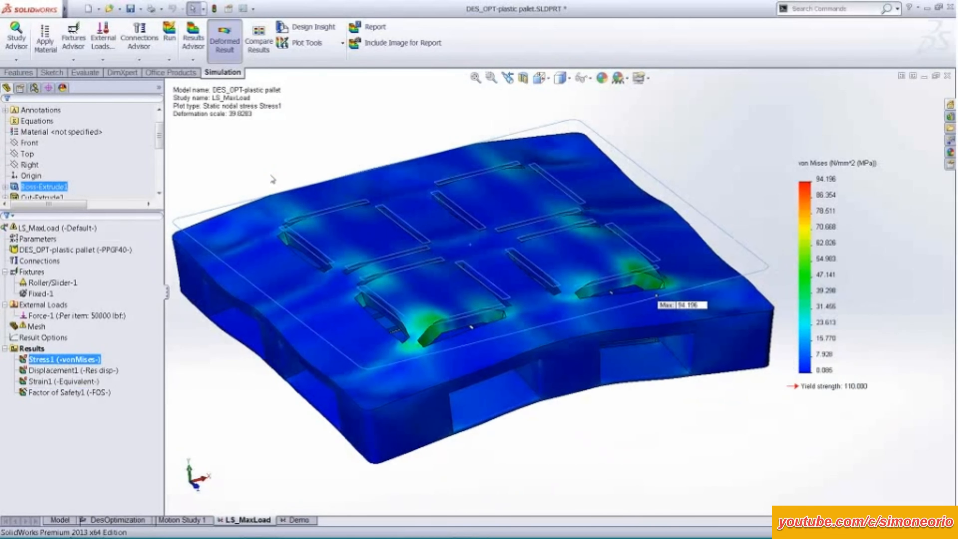
left_click(254, 405)
mouse_move(255, 406)
middle_mouse_down()
mouse_move(258, 422)
mouse_move(256, 380)
mouse_move(265, 416)
middle_mouse_up()
Iso-clip the Stress1 plot at about 15.14 N/mm^2 and examine the higher-stress regions around the pallet's slots.
right_click(79, 359)
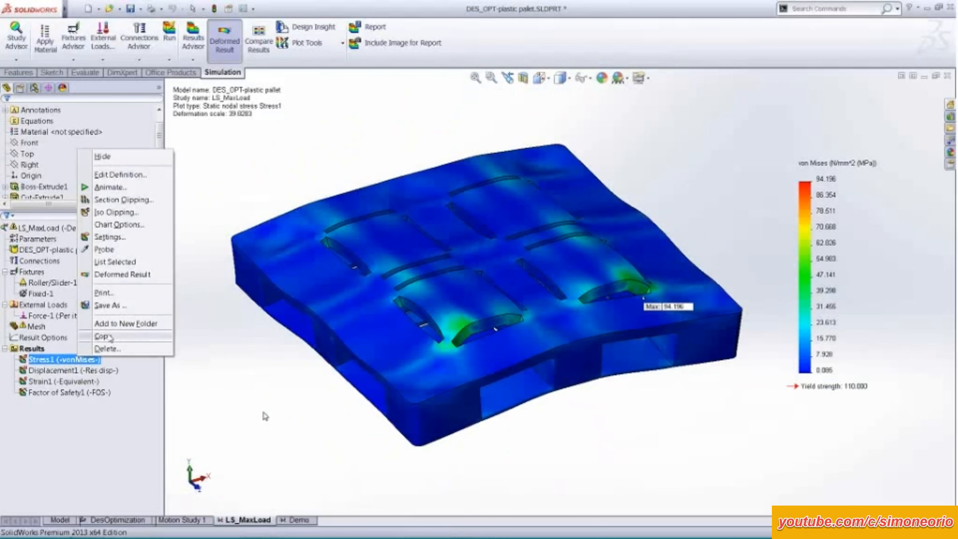
left_click(124, 212)
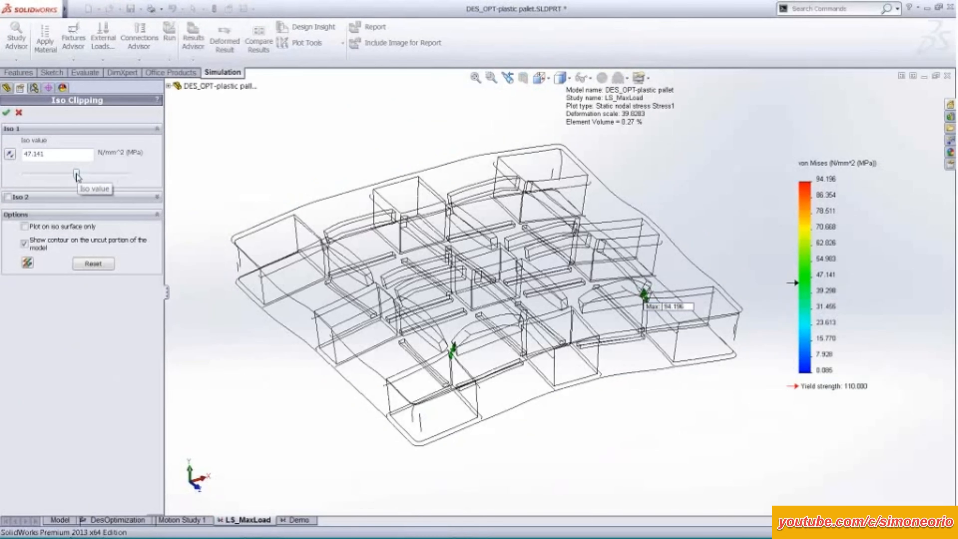
left_click_drag(76, 175, 50, 175)
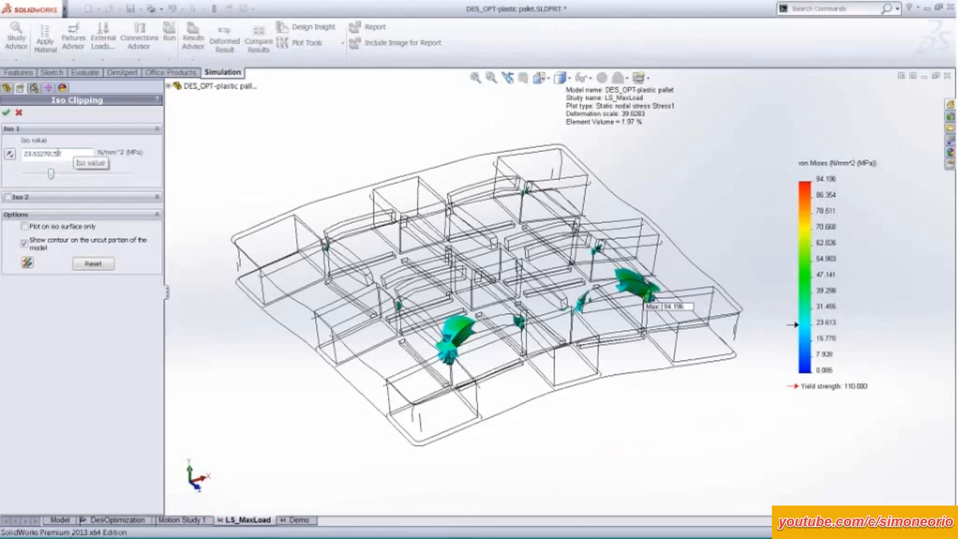
left_click_drag(52, 175, 42, 178)
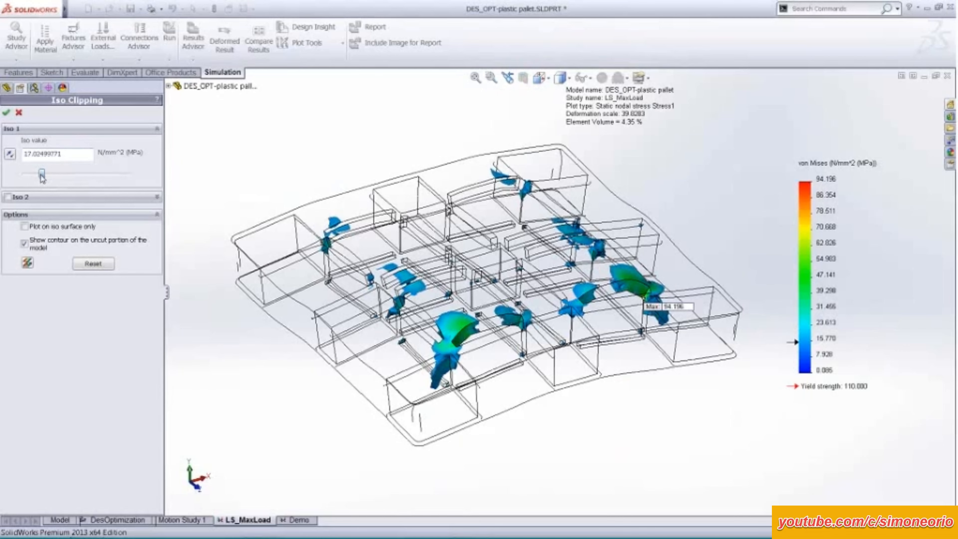
middle_click_drag(262, 225, 259, 206)
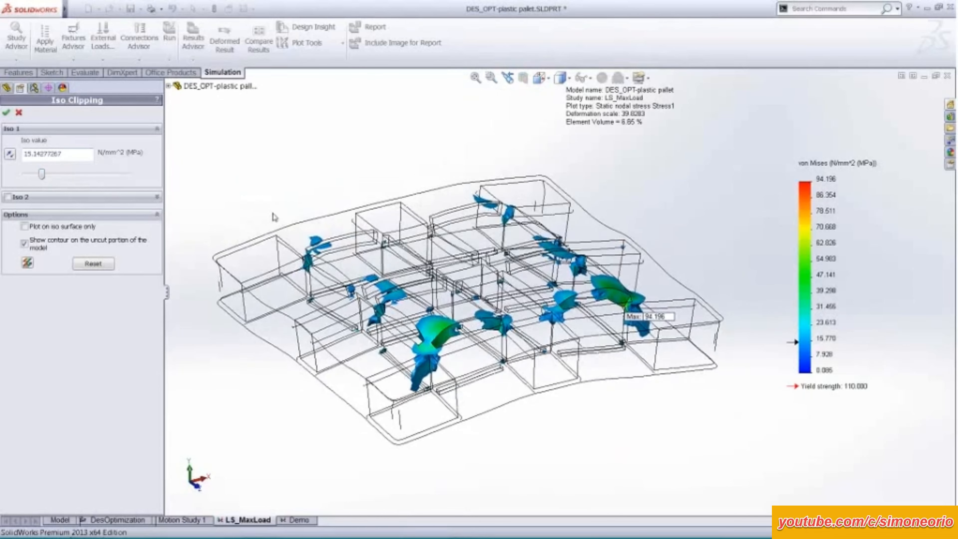
scroll(334, 208, "down", 2)
middle_click_drag(335, 212, 312, 166)
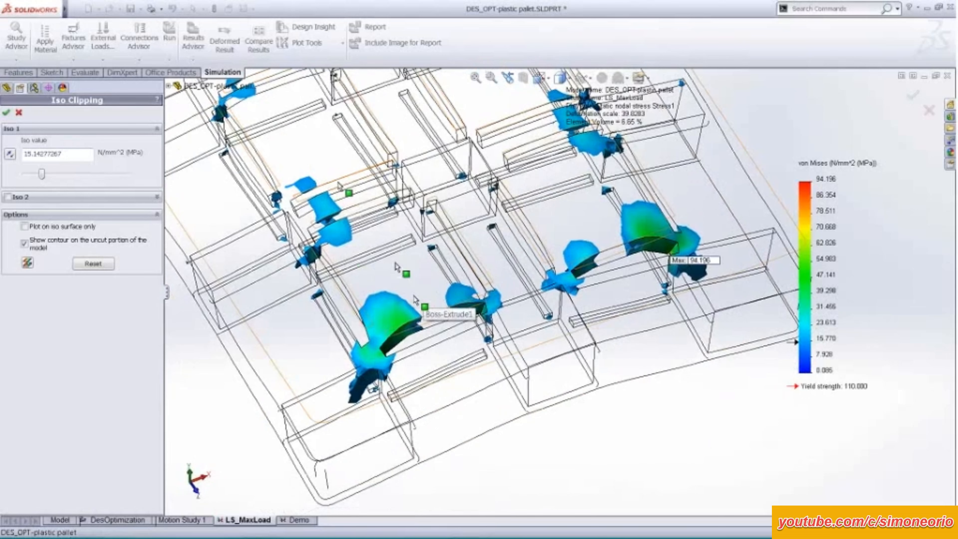
middle_click_drag(339, 185, 210, 268)
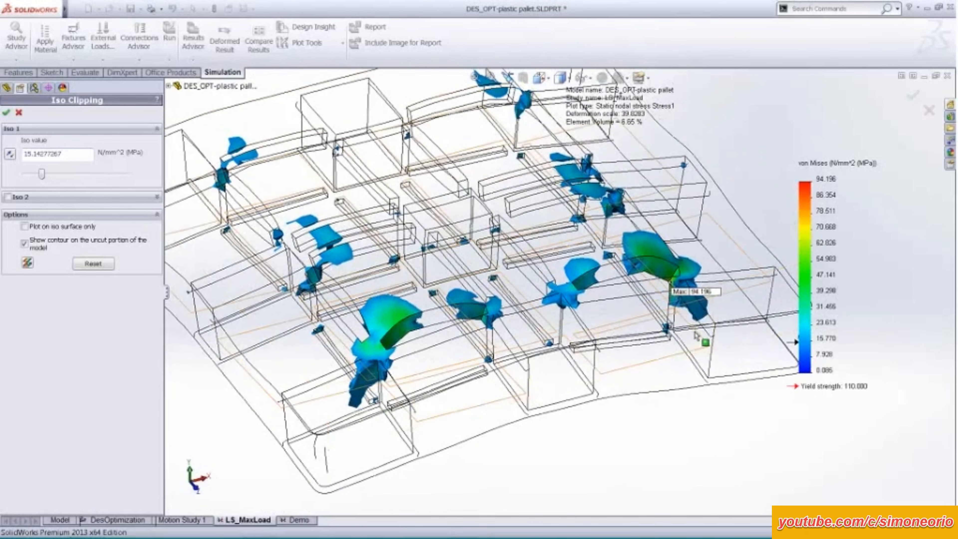
middle_click_drag(603, 415, 411, 408)
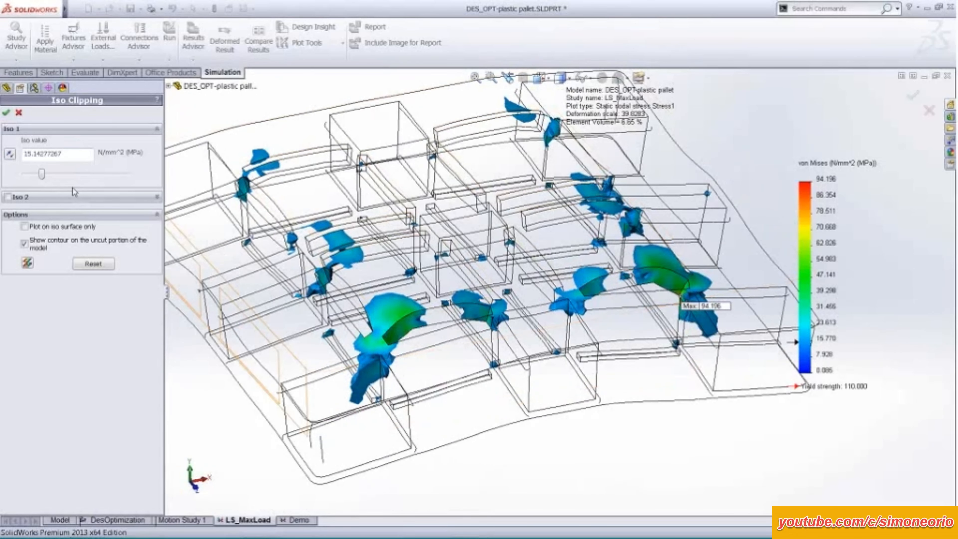
Lower the iso value to about 9.5 N/mm^2, examine the enlarged stress regions, and close the iso clipping.
left_click_drag(42, 173, 36, 177)
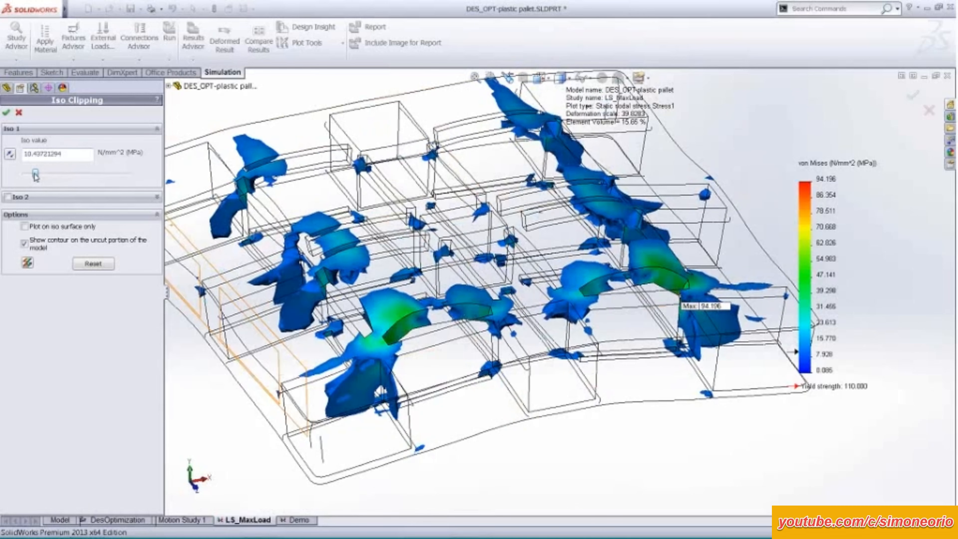
scroll(201, 388, "up", 4)
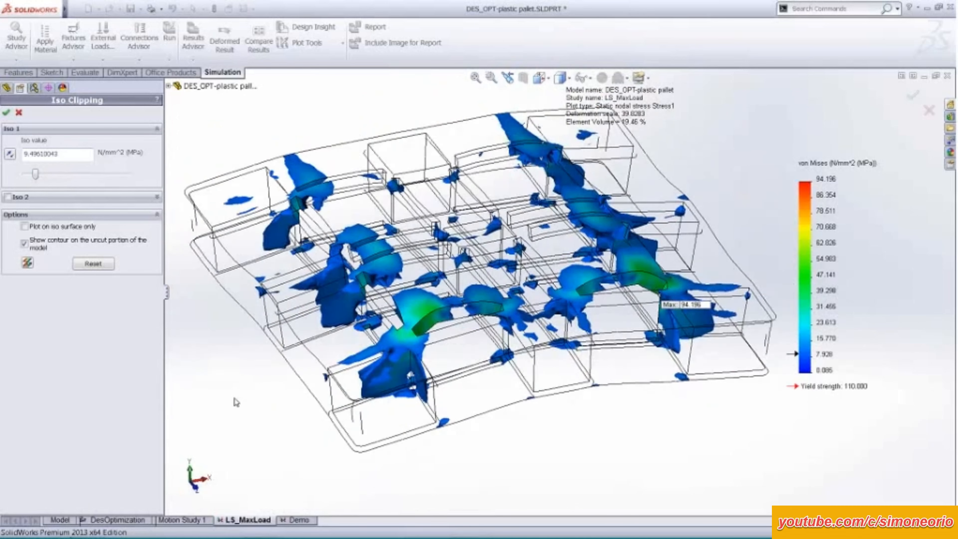
mouse_move(239, 351)
middle_mouse_down()
mouse_move(237, 365)
mouse_move(240, 349)
middle_mouse_up()
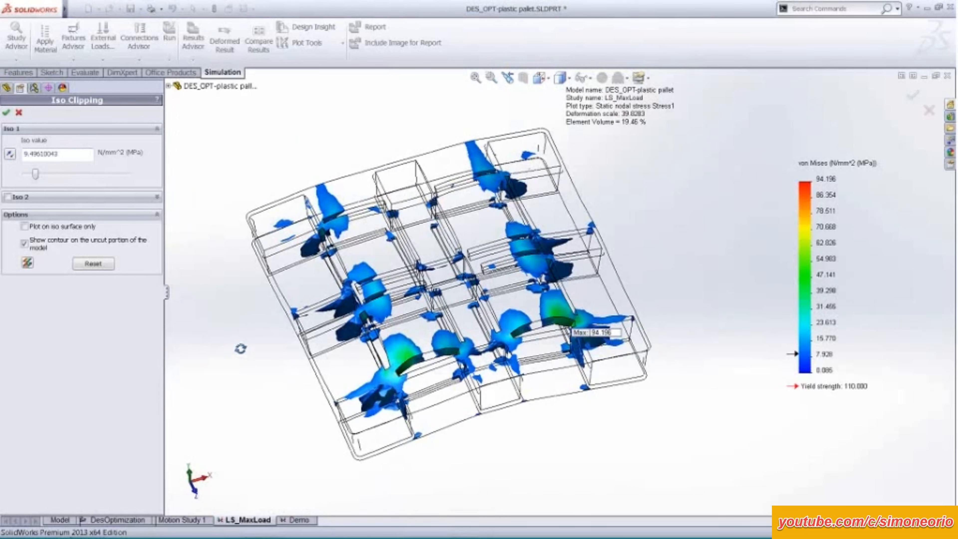
left_click(6, 112)
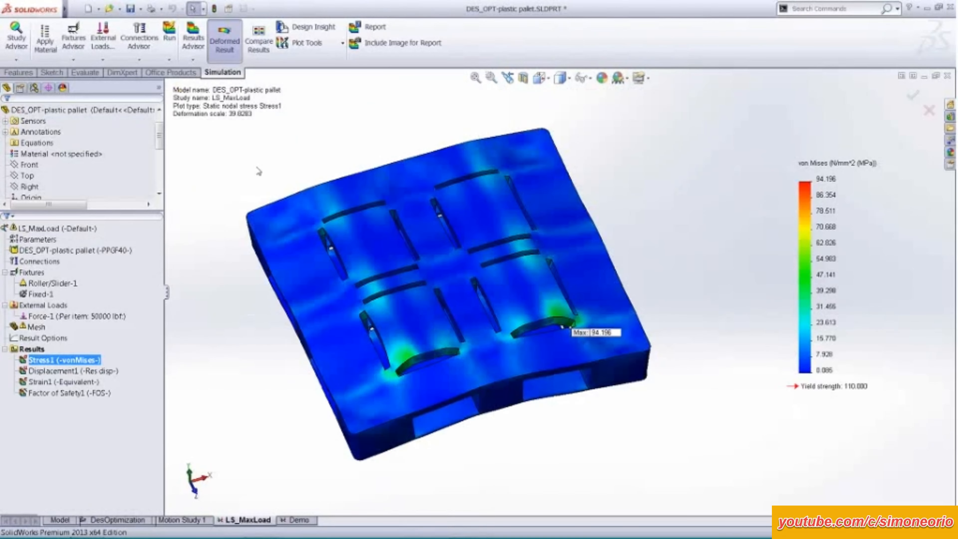
Review the deformed pallet from a low angle and hide the Stress1 plot.
middle_click_drag(264, 228, 261, 174)
scroll(312, 213, "down", 2)
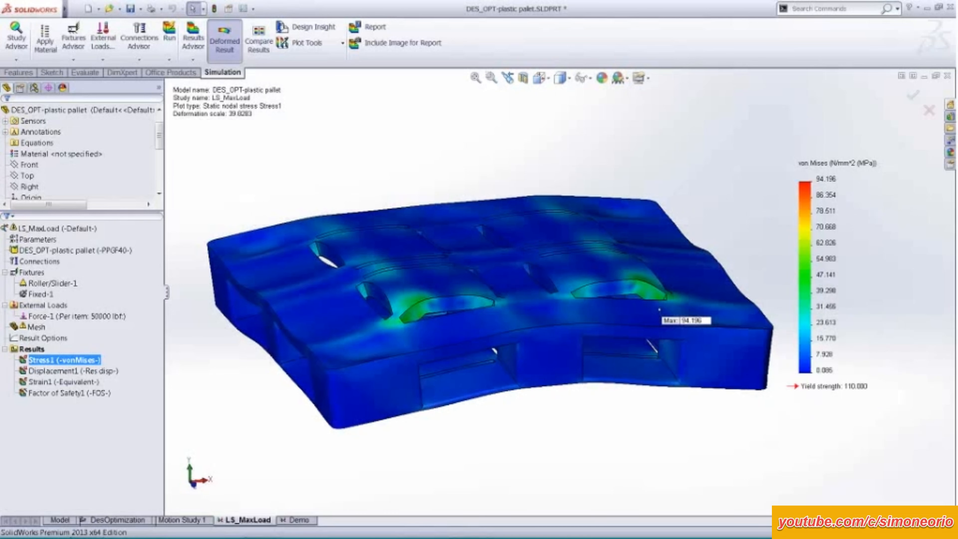
right_click(94, 360)
left_click(113, 174)
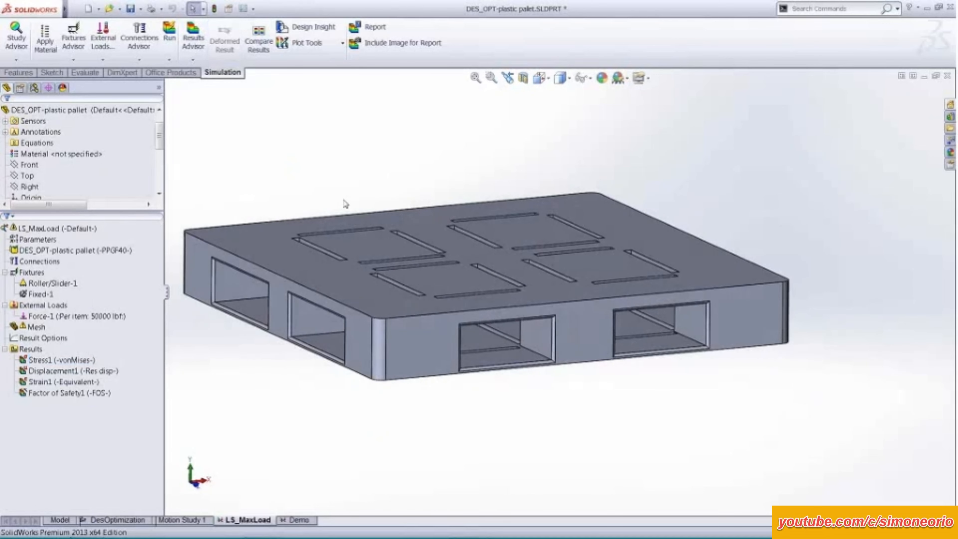
Show the dimensions of Boss-Extrude1 on the undeformed pallet and examine them from several angles.
left_click(420, 338)
scroll(367, 184, "up", 3)
middle_click_drag(368, 184, 330, 363)
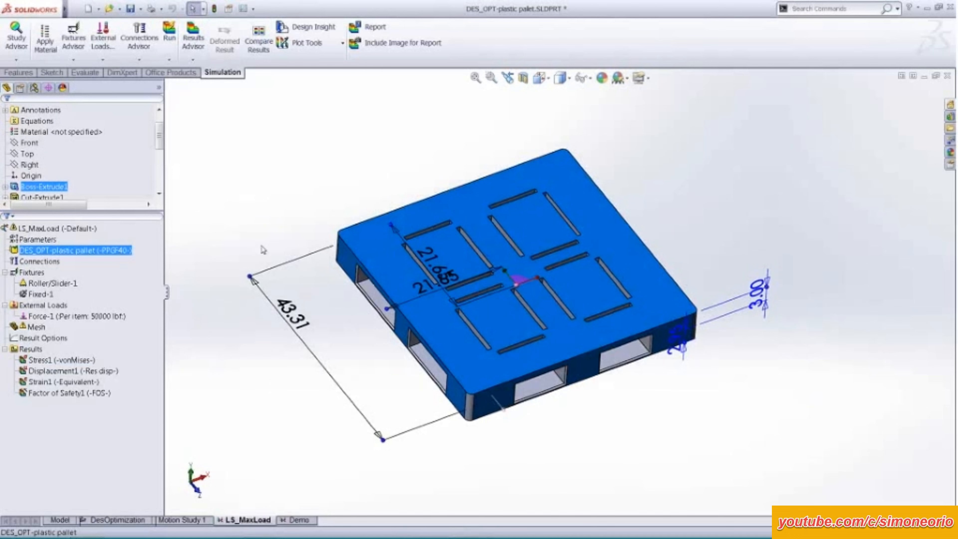
middle_click_drag(278, 390, 265, 217)
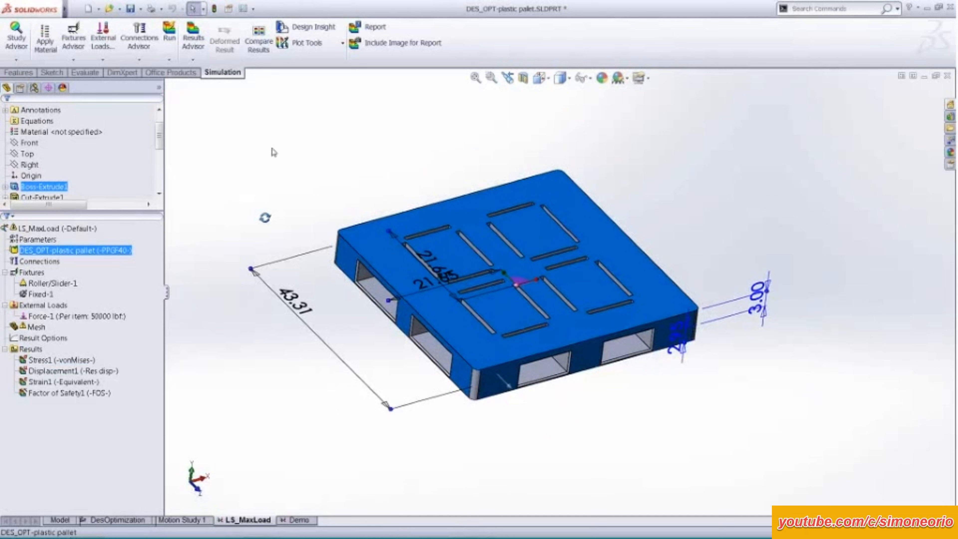
Create a new design study, view the parameters available as variables, and enlarge the study pane.
left_click(86, 72)
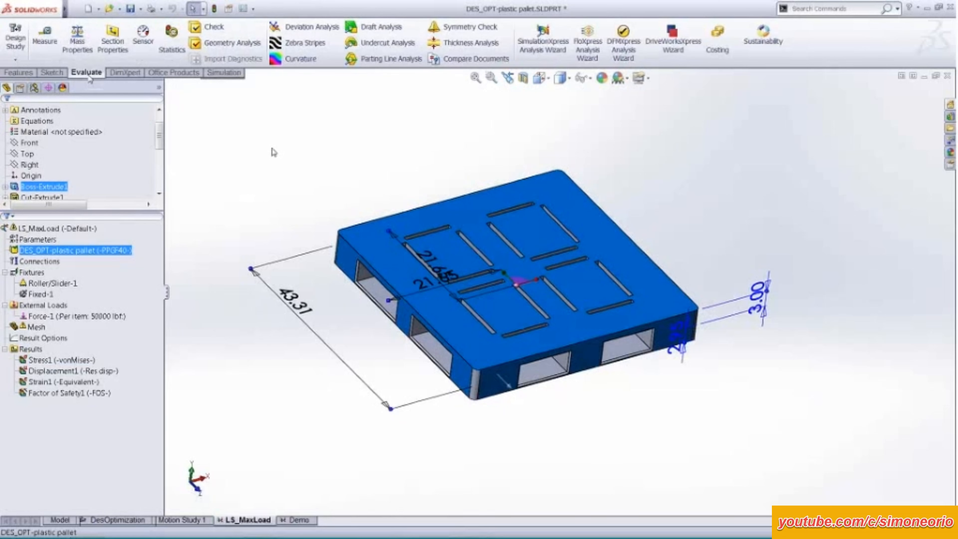
left_click(14, 61)
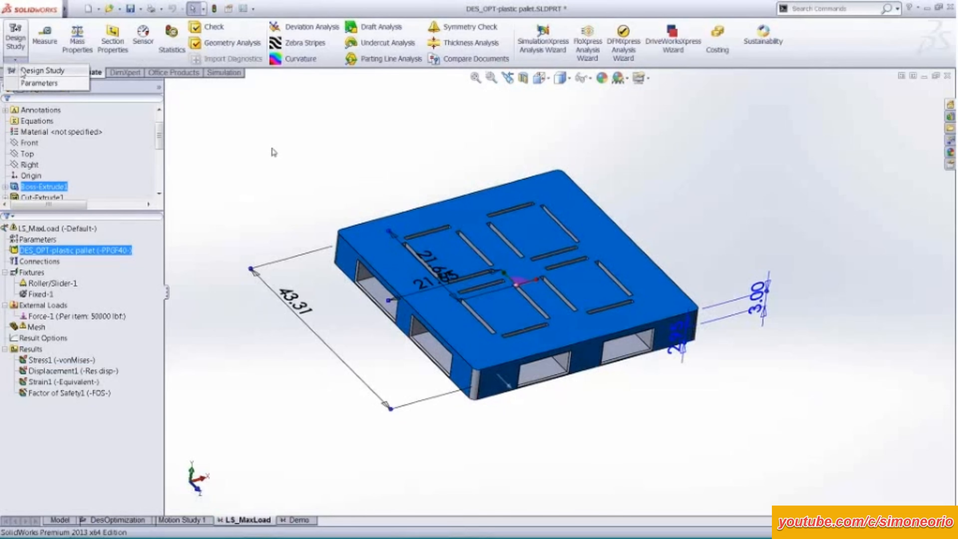
left_click(20, 65)
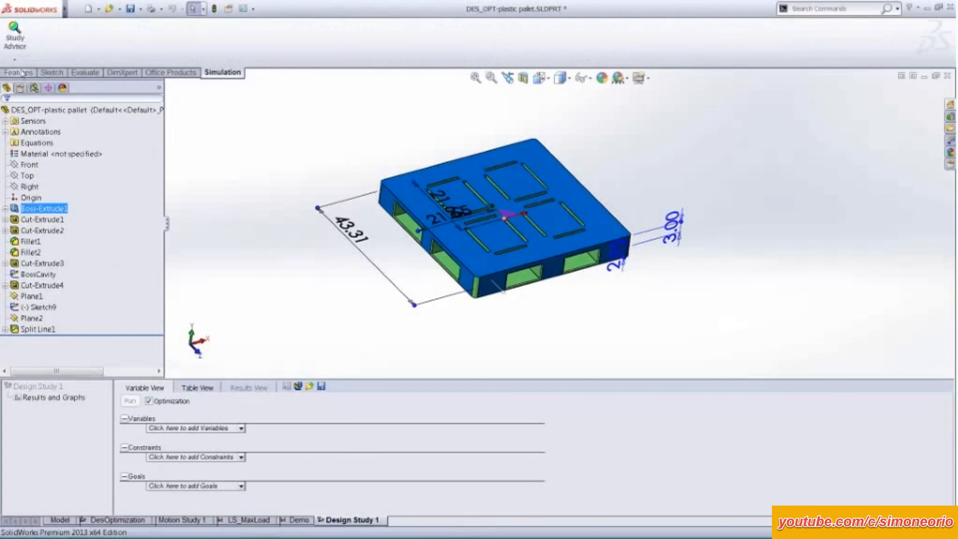
left_click(241, 428)
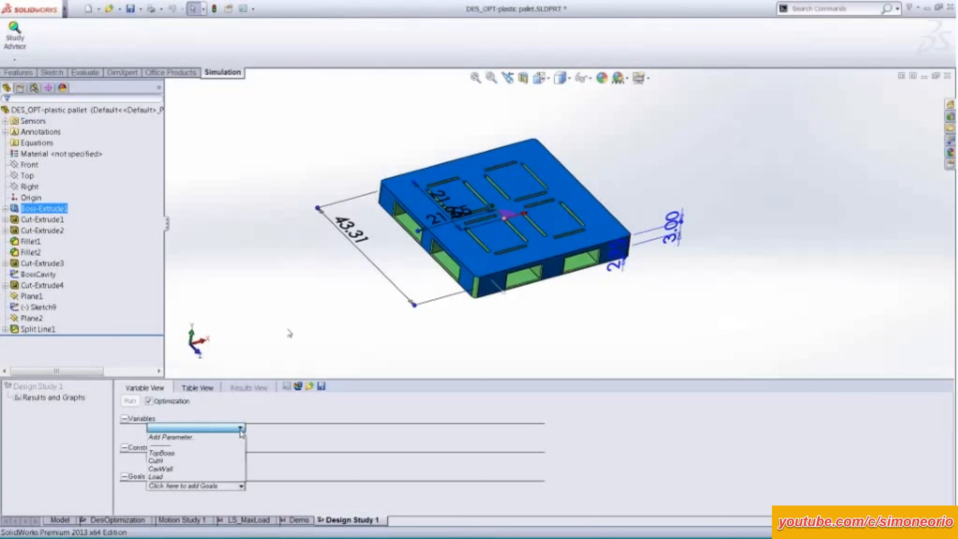
left_click(289, 332)
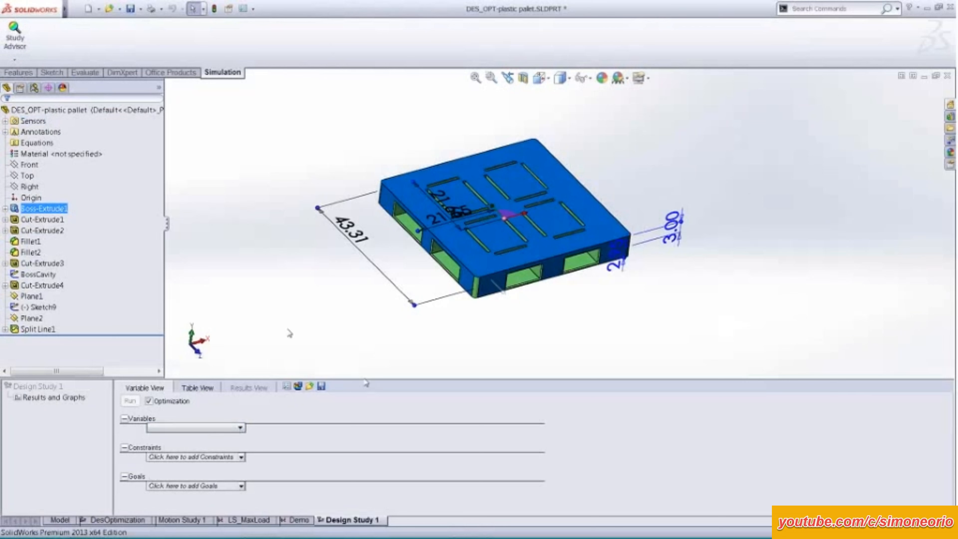
left_click_drag(366, 379, 357, 342)
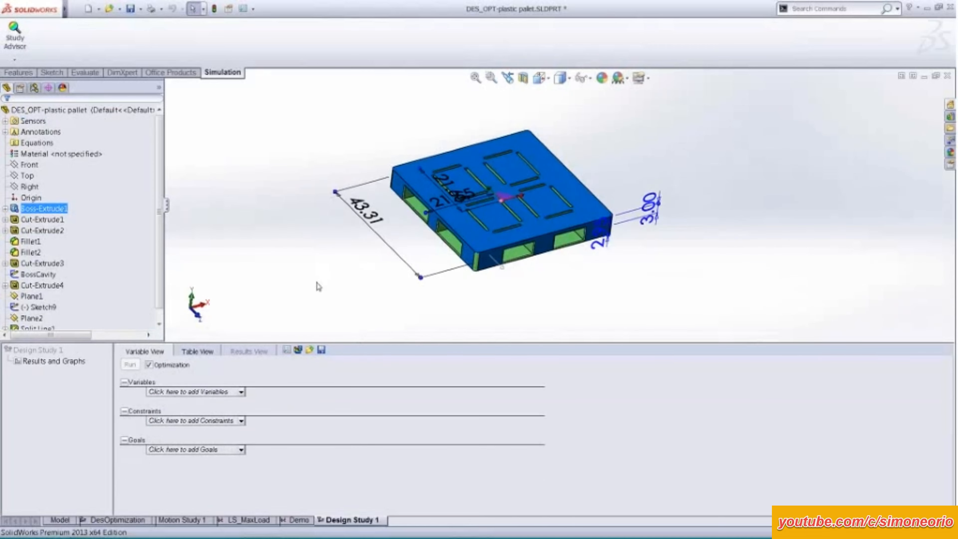
Deselect the pallet, section it along the Top plane with the direction reversed, and examine the hollow blocks' walls.
left_click(316, 270)
middle_click_drag(345, 244, 333, 263, "ctrl")
middle_click_drag(333, 264, 322, 237)
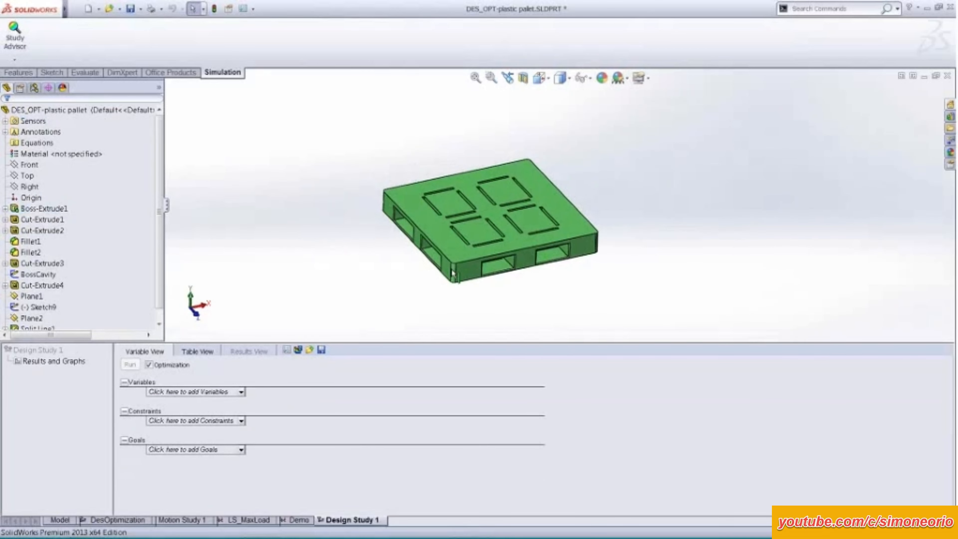
scroll(451, 269, "down", 4)
left_click(522, 78)
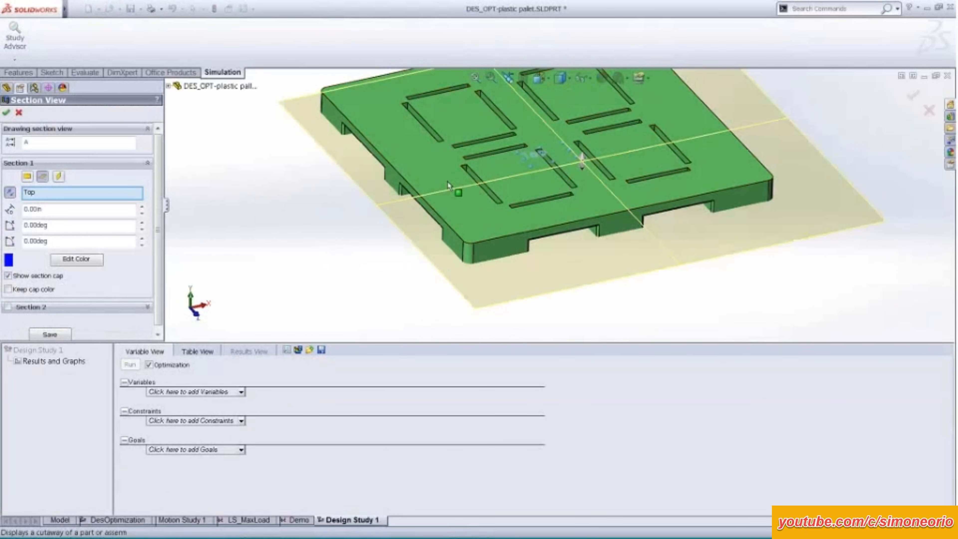
left_click(28, 176)
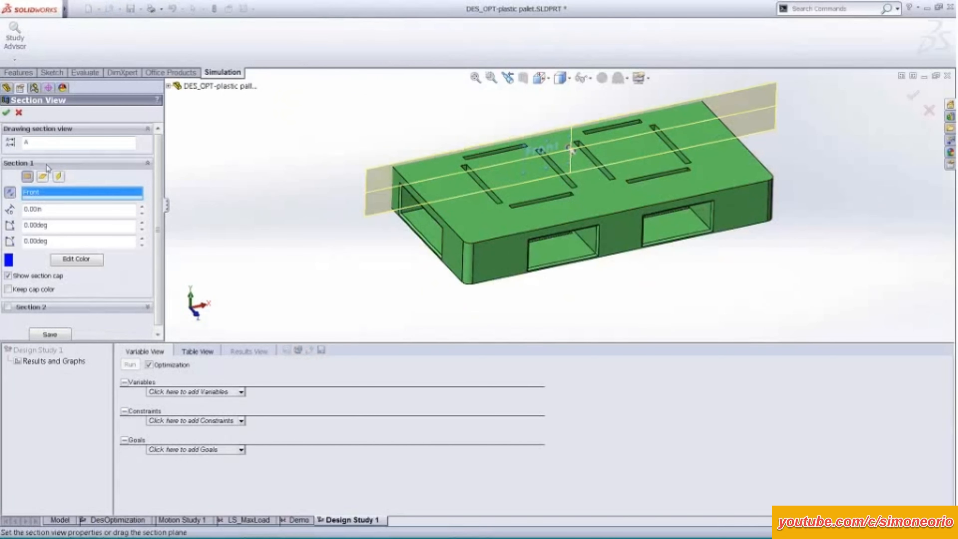
left_click(58, 176)
left_click(43, 176)
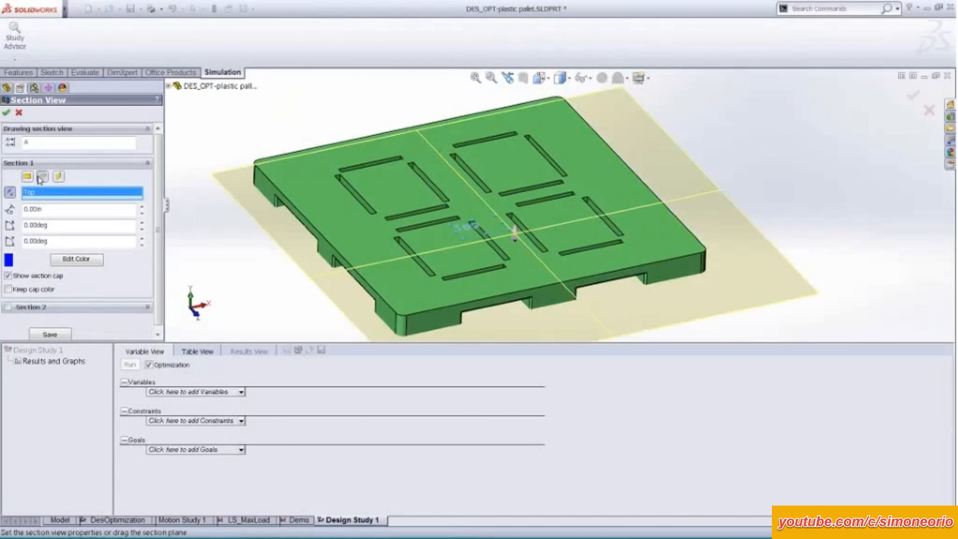
left_click(13, 193)
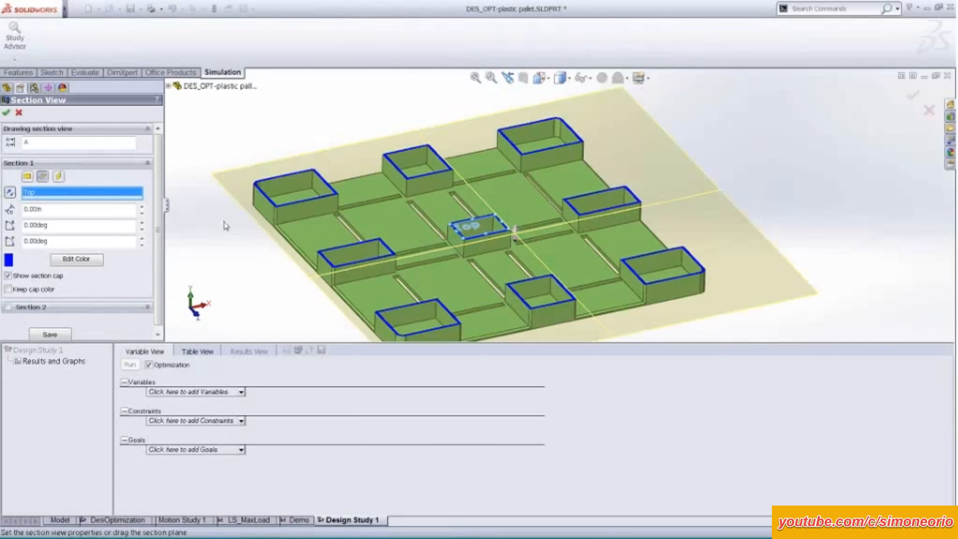
middle_click_drag(224, 222, 230, 258)
scroll(344, 148, "down", 3)
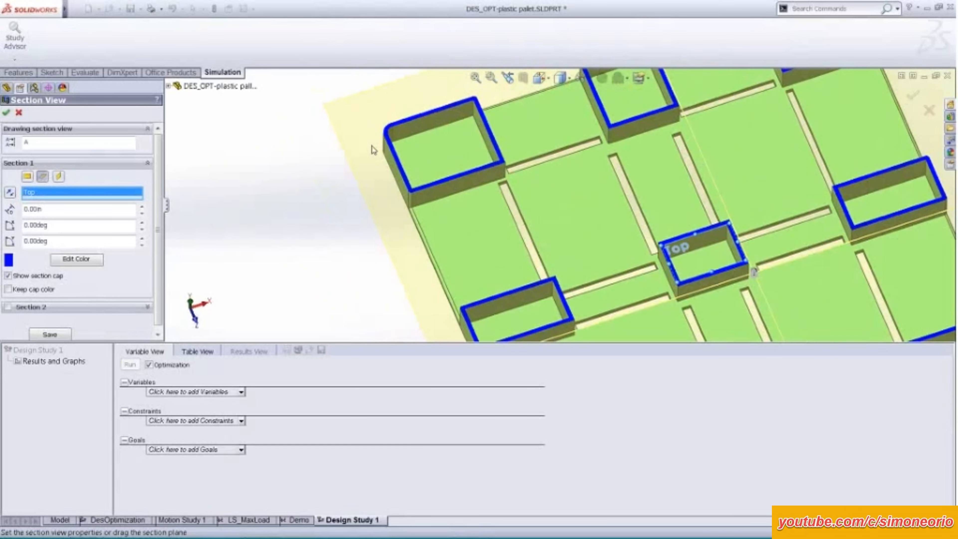
middle_click_drag(338, 206, 261, 219, "ctrl")
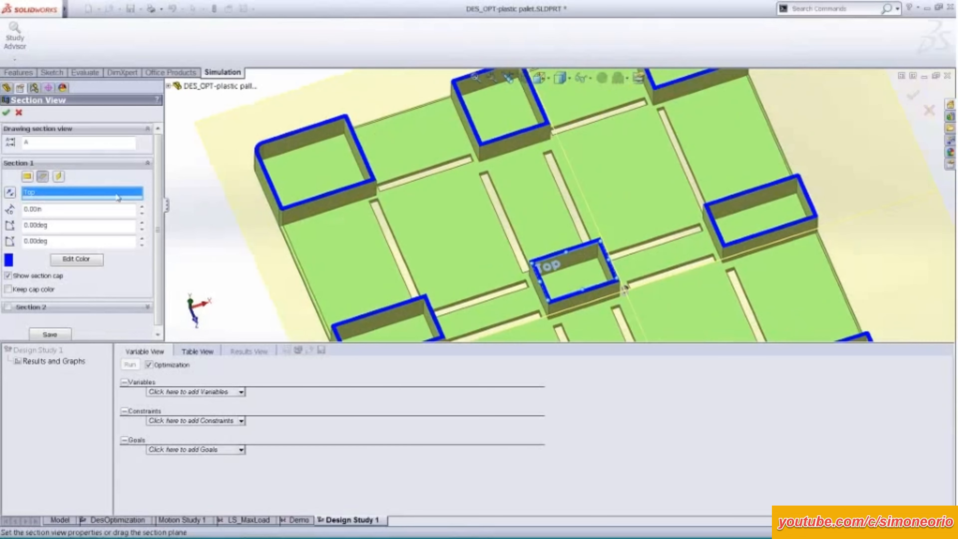
Switch the section view to the Front plane and examine the pallet's top thickness, cavities and openings.
left_click(29, 178)
scroll(336, 267, "up", 2)
middle_click_drag(337, 267, 326, 143)
scroll(469, 218, "down", 5)
middle_click_drag(469, 218, 435, 206)
scroll(433, 207, "up", 2)
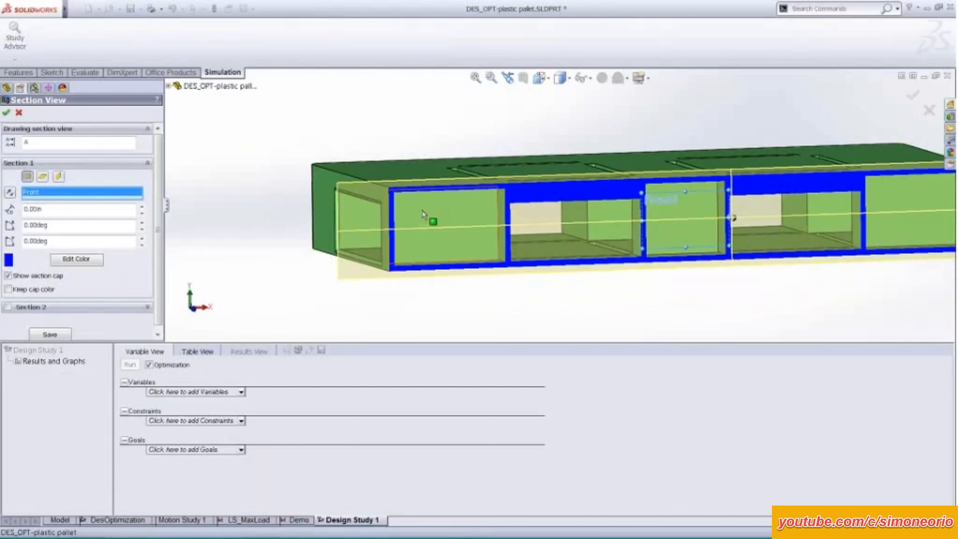
middle_click_drag(529, 130, 459, 146, "ctrl")
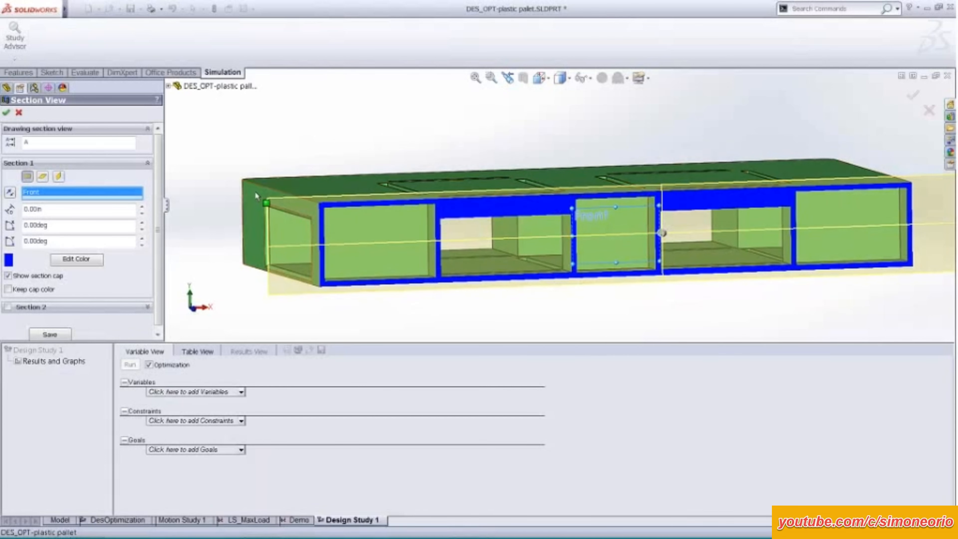
Close the section view and open the parameter definitions from the design study's variables.
left_click(6, 112)
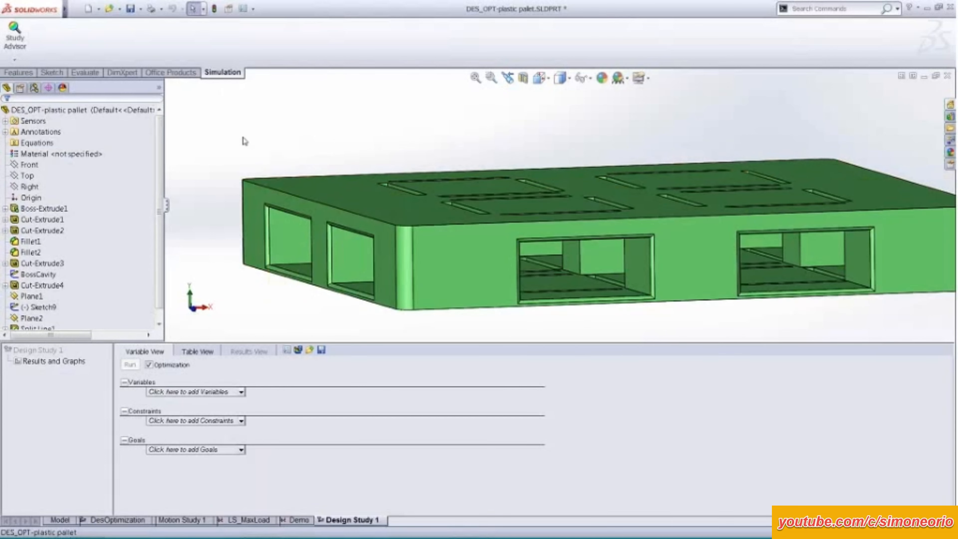
scroll(269, 139, "down", 1)
scroll(267, 139, "up", 2)
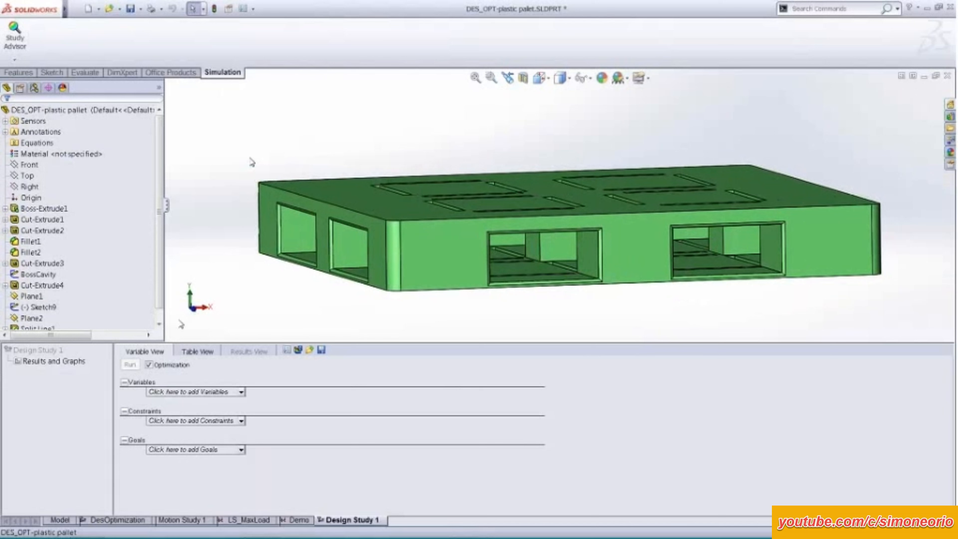
left_click(214, 392)
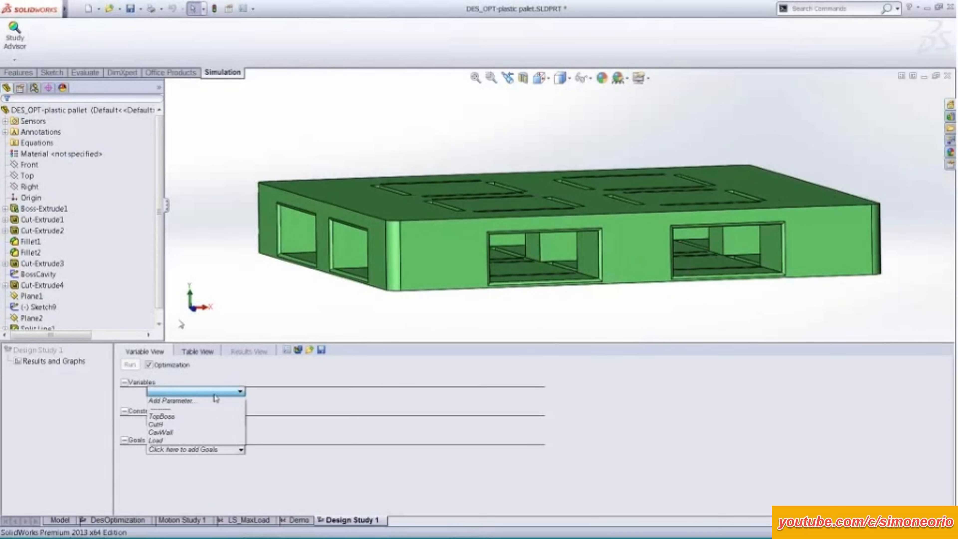
left_click(200, 390)
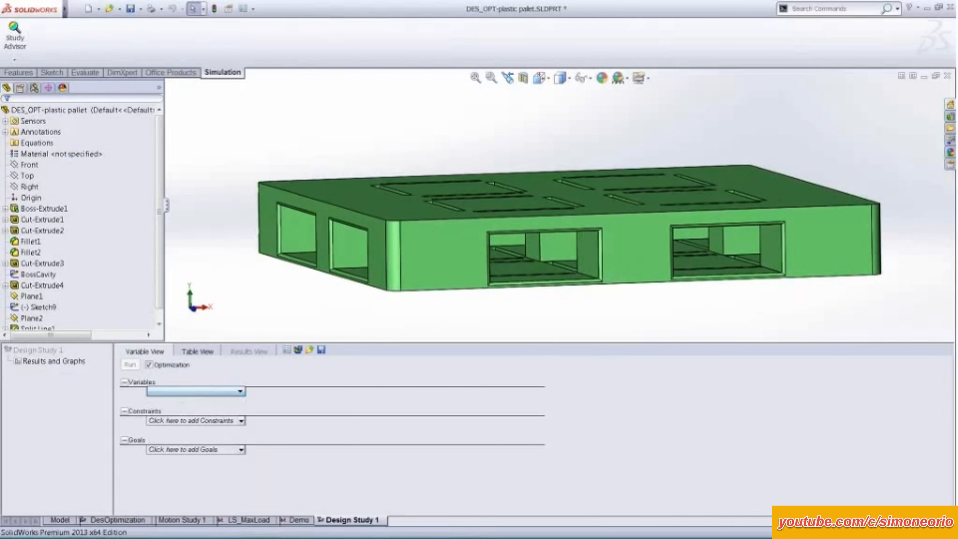
left_click(196, 391)
left_click(195, 407)
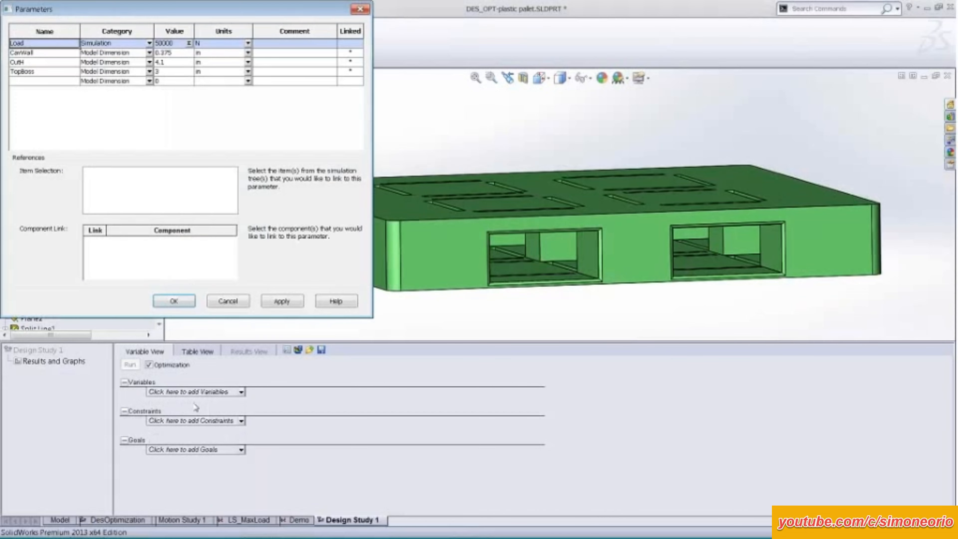
Add a model dimension parameter named Temp, linked to the 8.86 in width of the pallet's front left corner block.
left_click(151, 81)
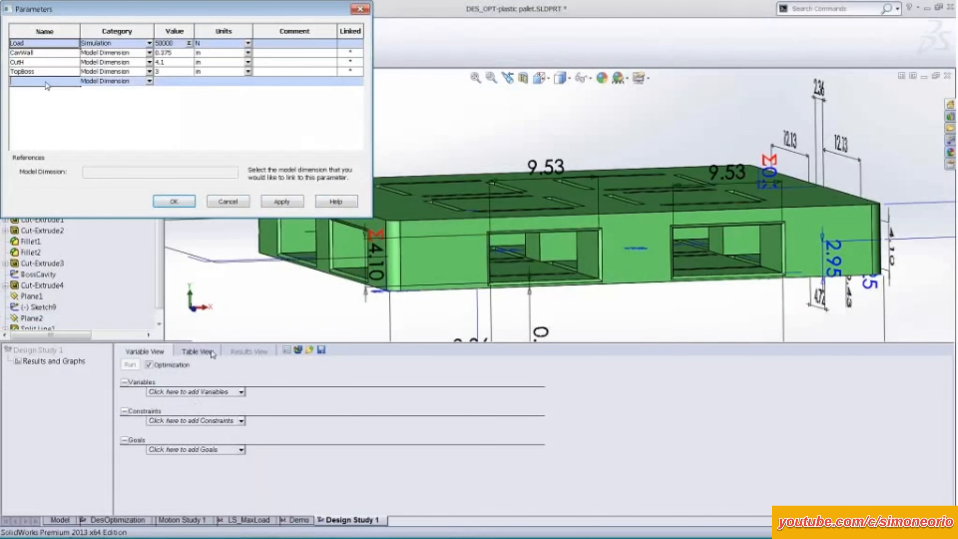
left_click(152, 86)
left_click(48, 84)
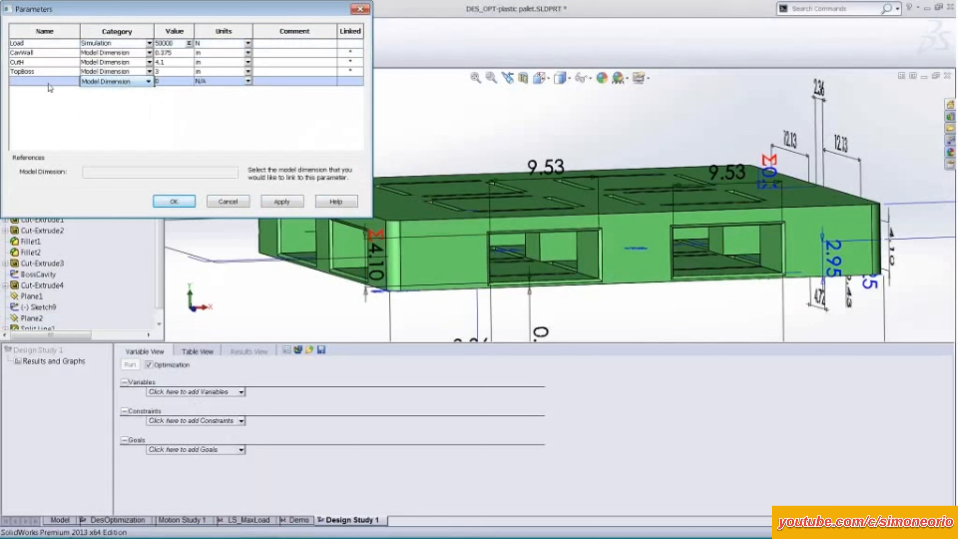
left_click(312, 311)
scroll(311, 311, "up", 2)
scroll(339, 293, "up", 3)
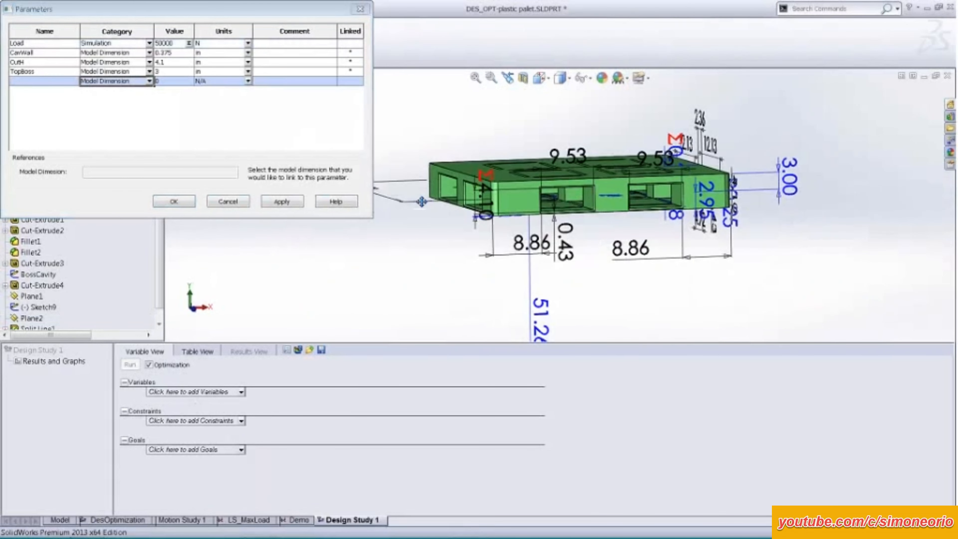
middle_click_drag(459, 249, 456, 275)
left_click(45, 81)
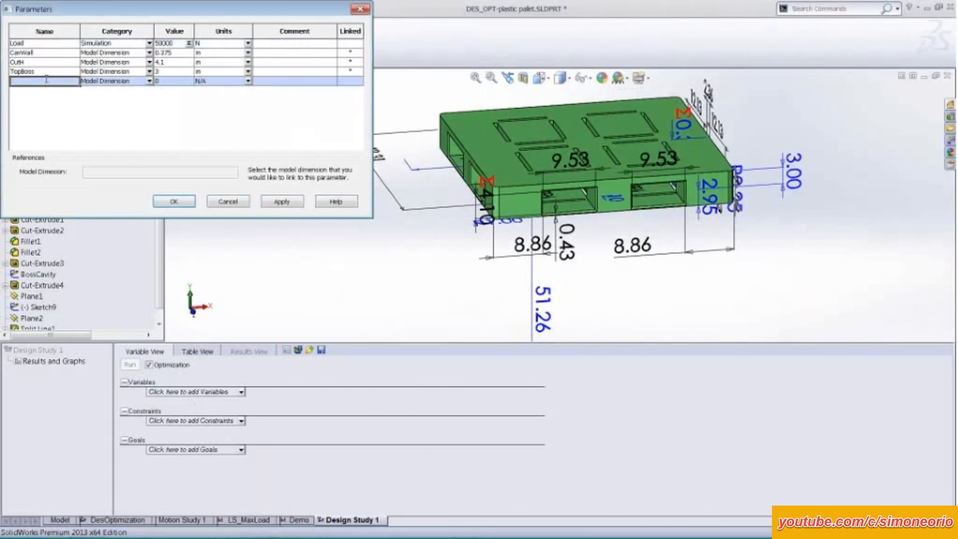
left_click(532, 245)
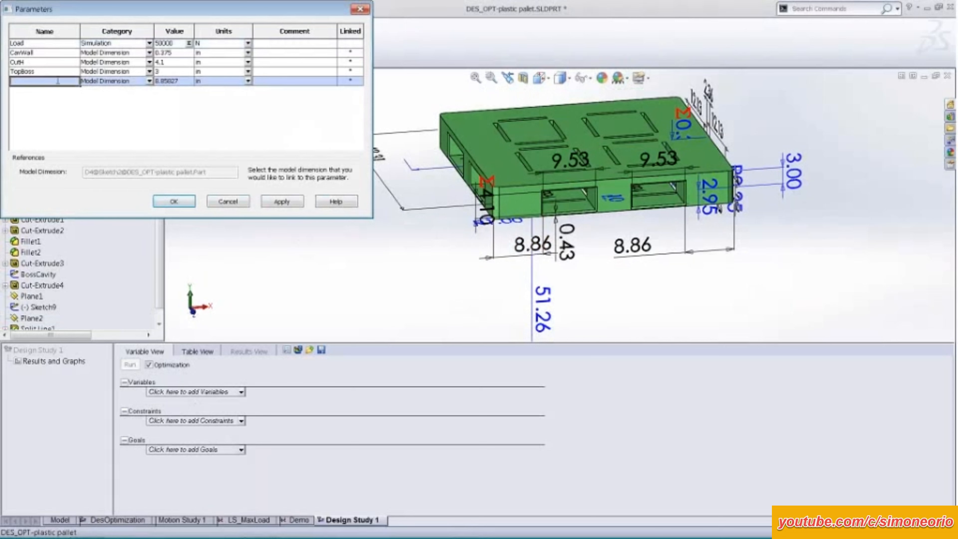
type("Temp")
left_click(185, 201)
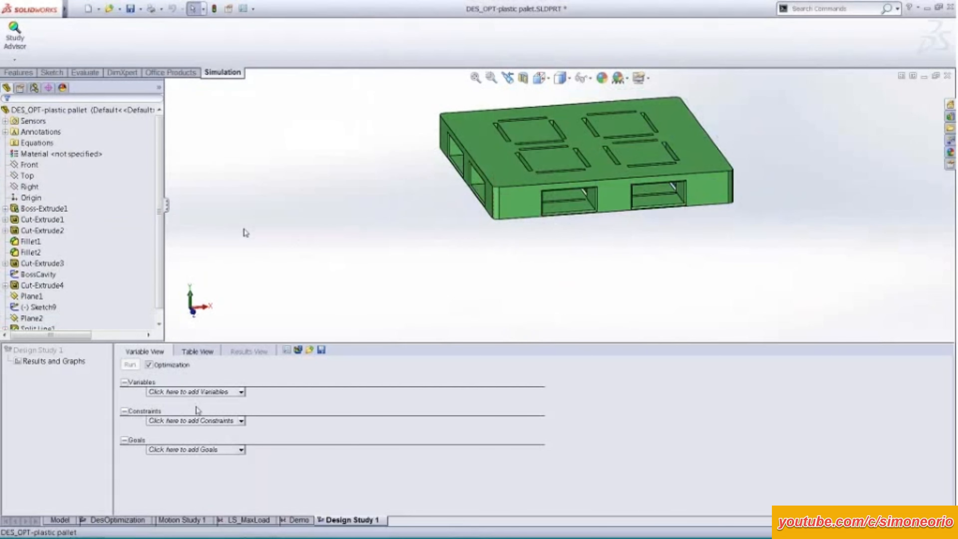
Try to define a constraint sensor for simulation data X displacement, taking the maximum over the pallet's top face.
left_click(209, 420)
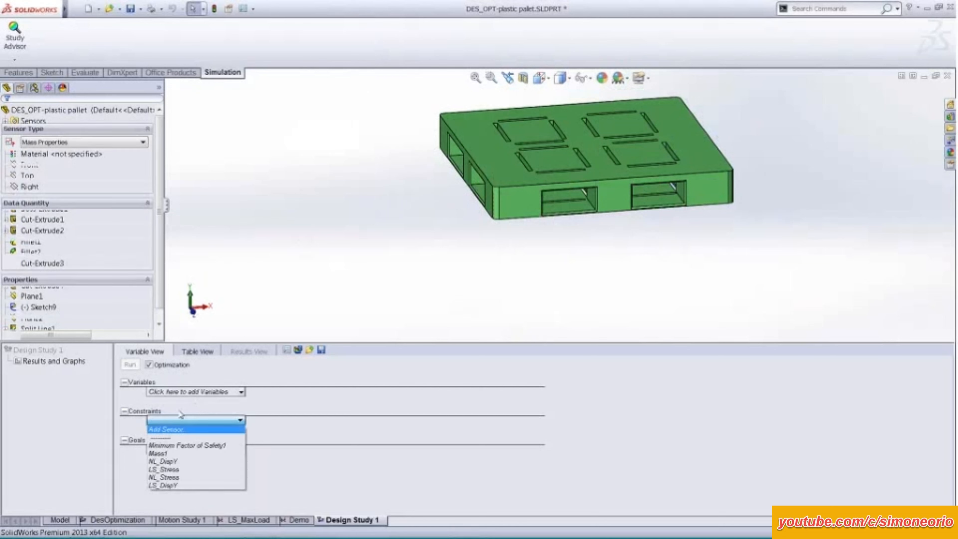
left_click(178, 429)
left_click(130, 142)
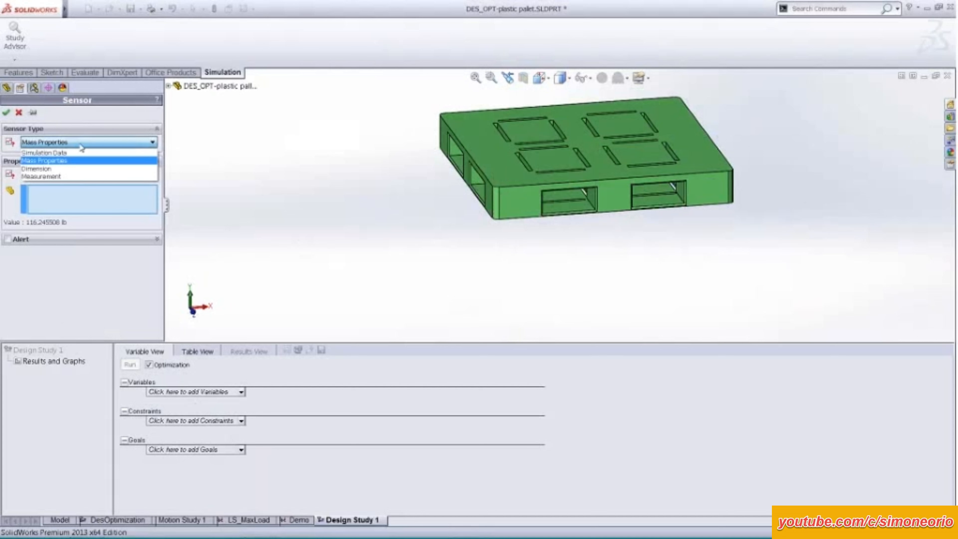
left_click(81, 152)
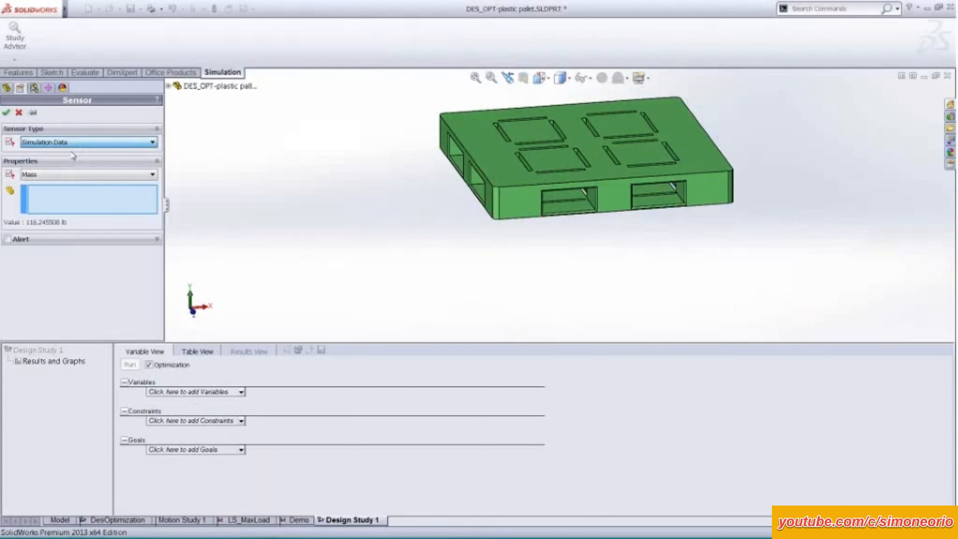
left_click(81, 187)
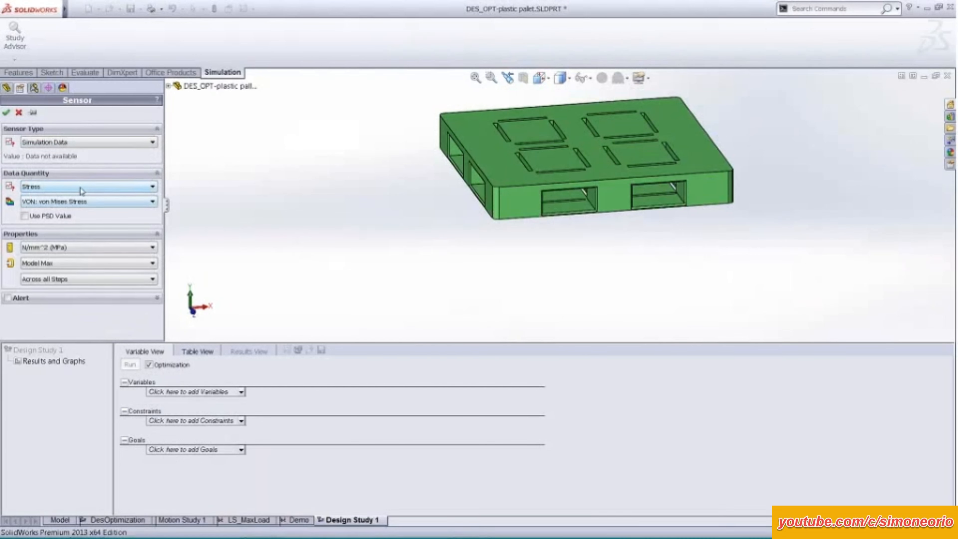
left_click(67, 211)
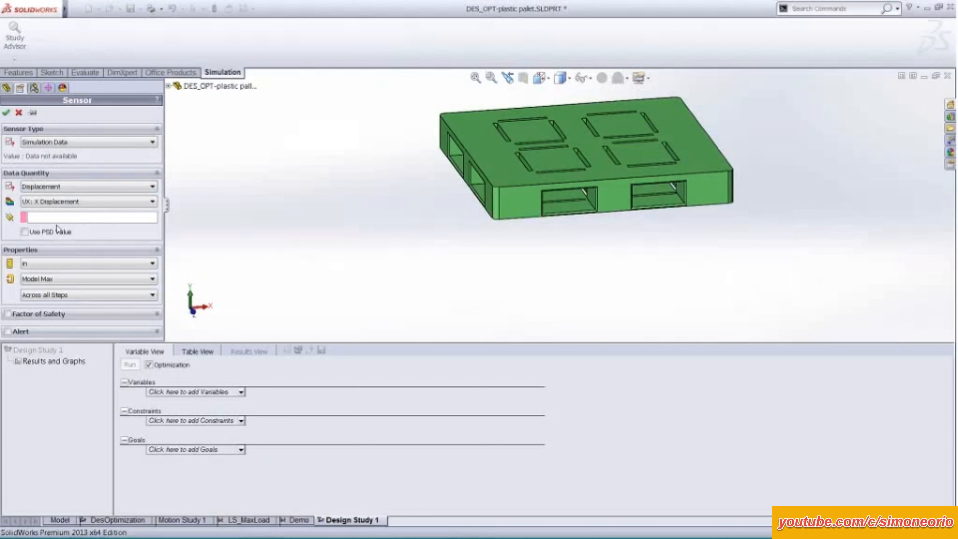
left_click(102, 279)
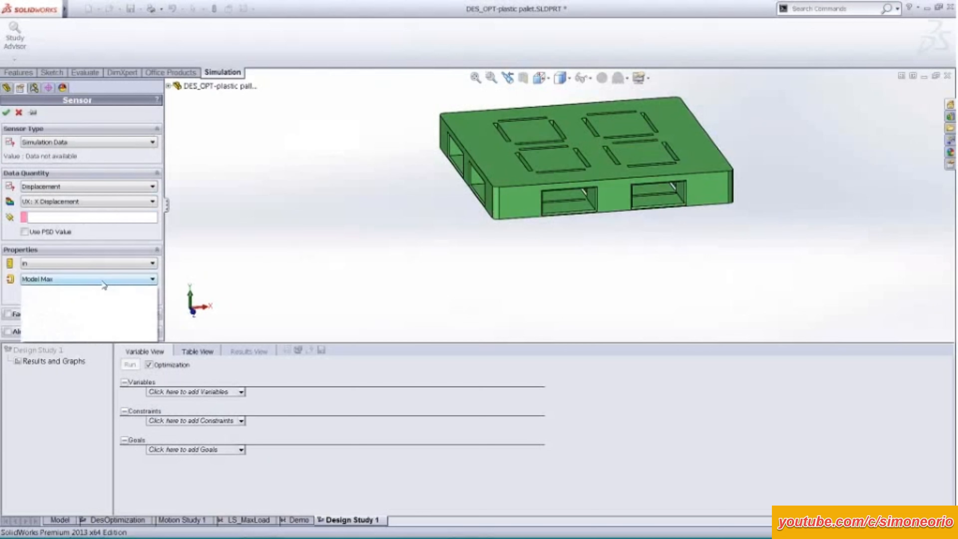
left_click(91, 314)
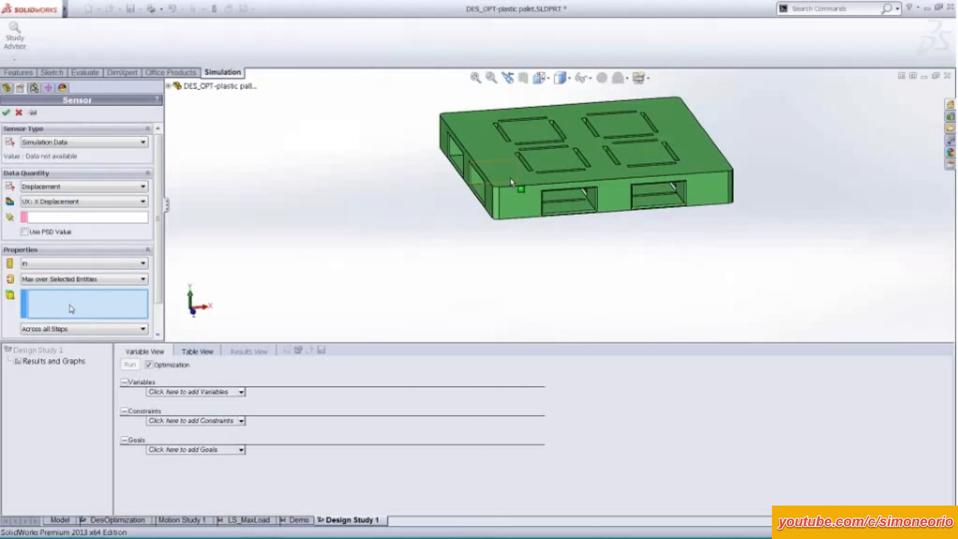
left_click(520, 184)
mouse_move(402, 175)
middle_mouse_down()
mouse_move(402, 225)
mouse_move(406, 188)
middle_mouse_up()
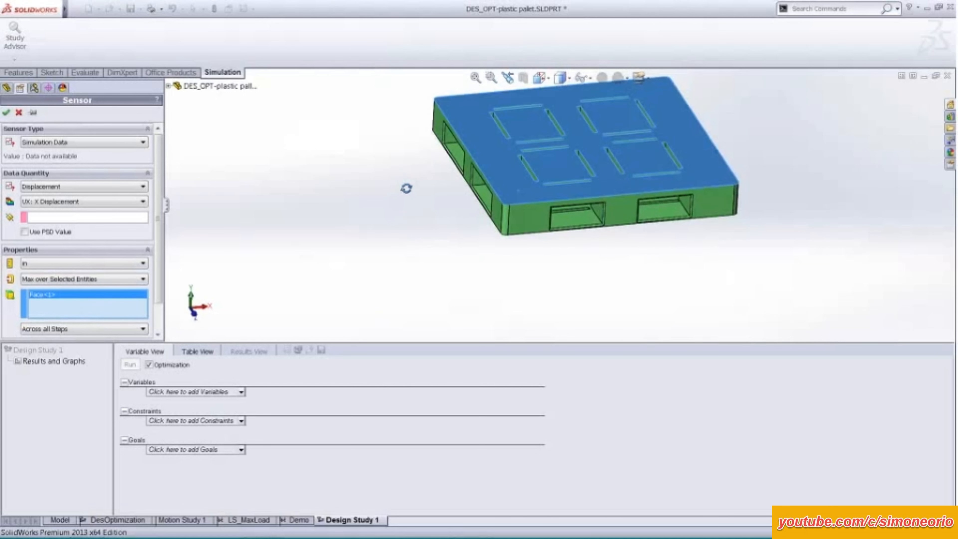
left_click(19, 113)
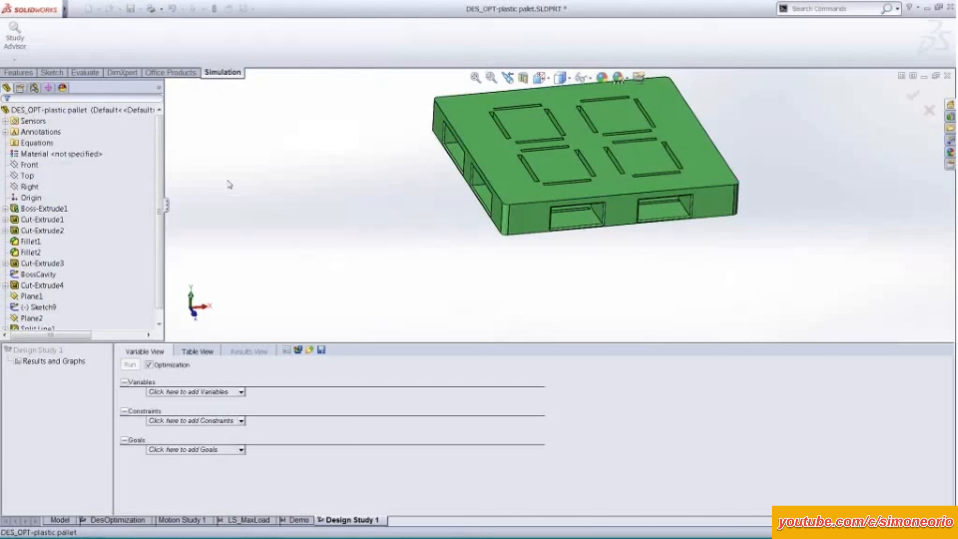
Check the sensors available as constraints and goals, and view the pallet with the DesOptimization study results in a smaller pane.
left_click(221, 420)
left_click(220, 449)
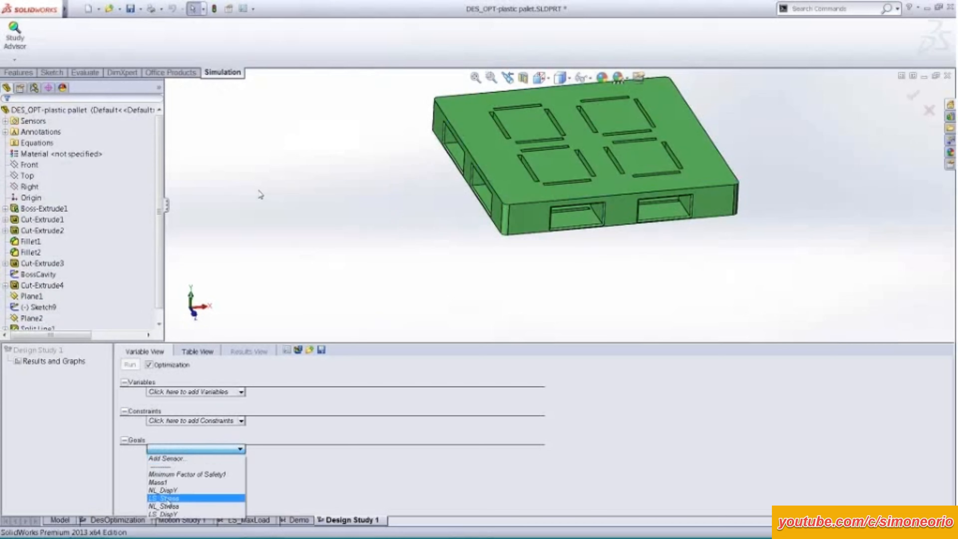
middle_click_drag(424, 185, 340, 207, "ctrl")
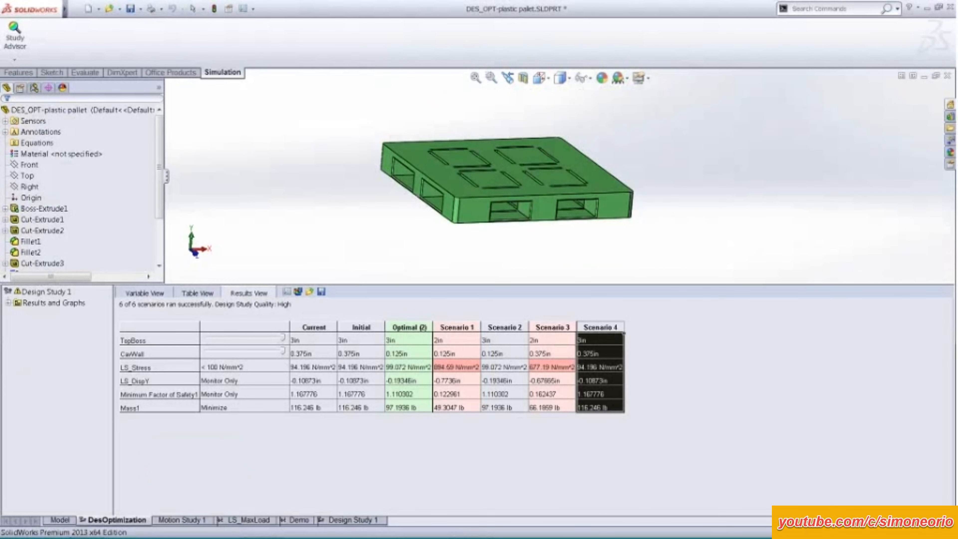
scroll(366, 190, "down", 2)
middle_click_drag(380, 182, 270, 181, "ctrl")
middle_click_drag(270, 181, 274, 170)
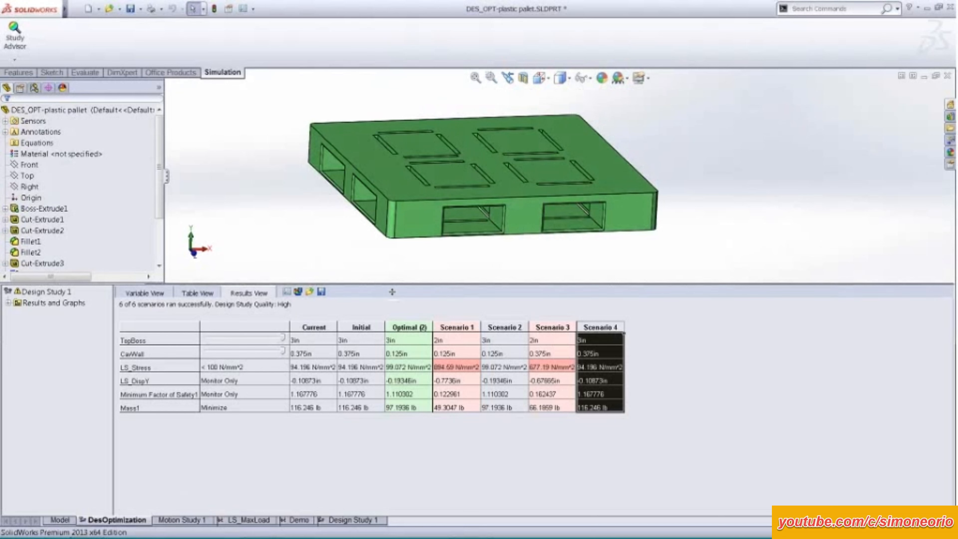
left_click_drag(392, 290, 392, 347)
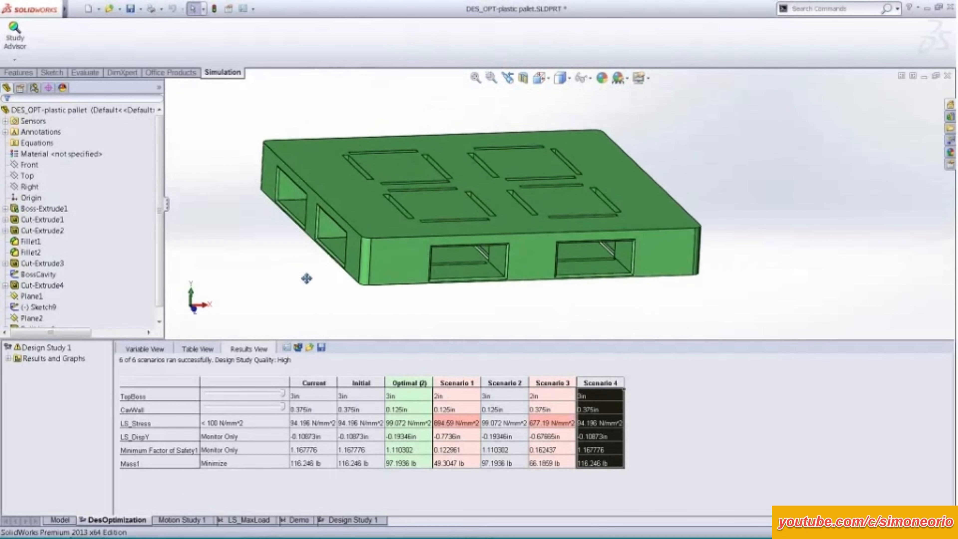
mouse_move(300, 242)
middle_mouse_down()
mouse_move(298, 195)
mouse_move(301, 235)
middle_mouse_up()
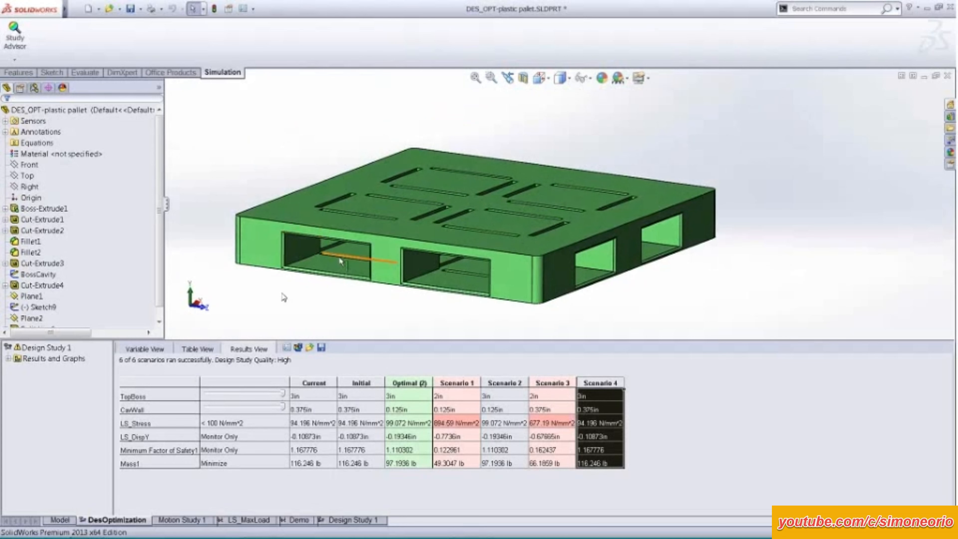
Apply the Initial scenario to the pallet and section it along the Front plane to expose the cavities.
left_click(367, 382)
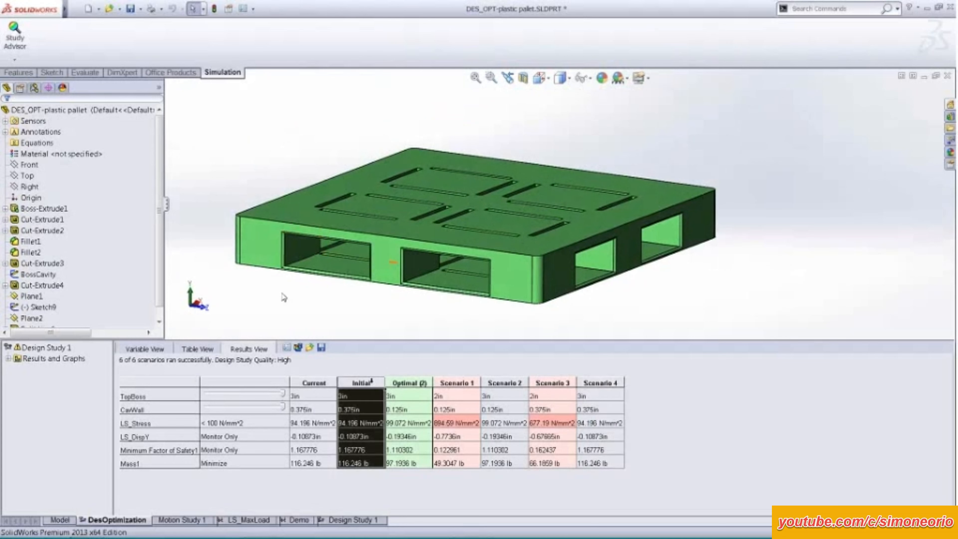
left_click(522, 78)
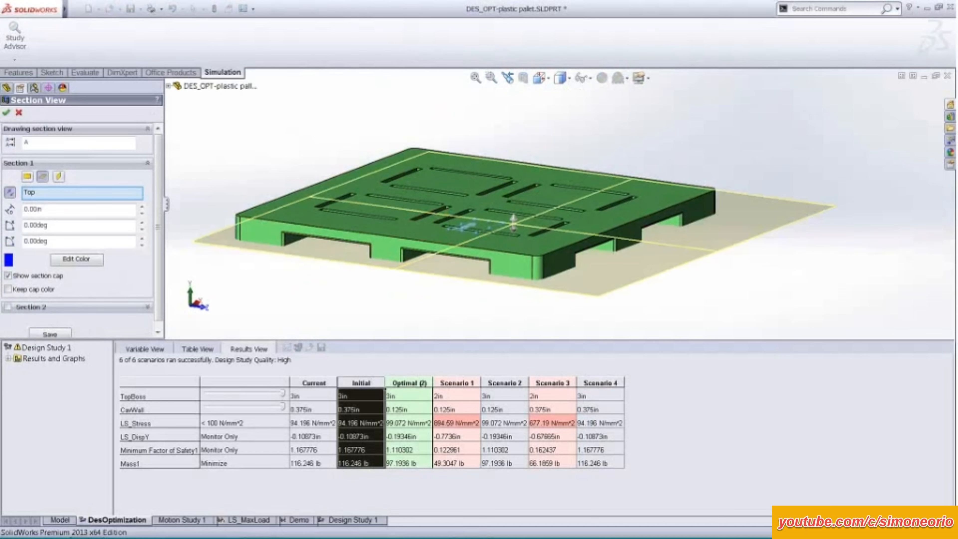
left_click(27, 176)
middle_click_drag(275, 200, 377, 198)
left_click(7, 113)
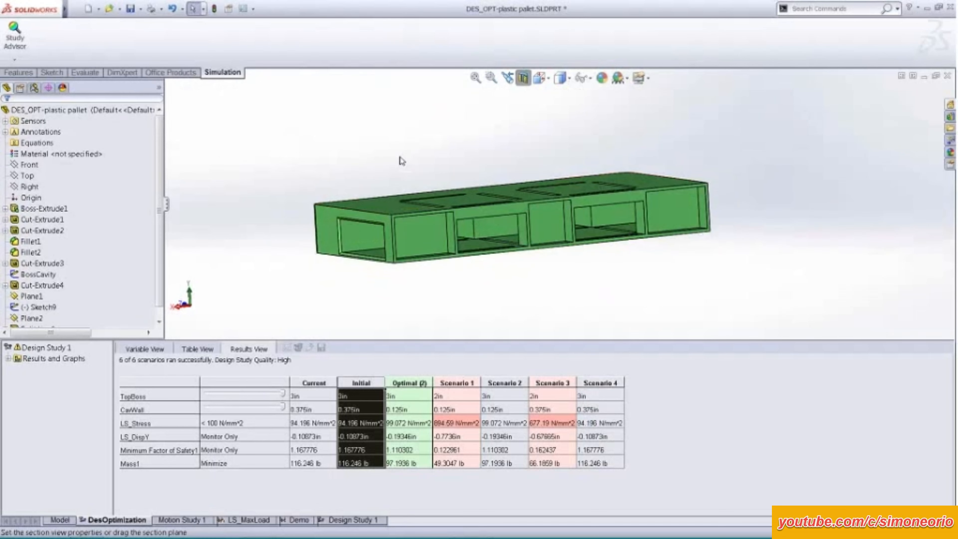
middle_click_drag(400, 160, 444, 135)
scroll(455, 221, "down", 2)
scroll(455, 220, "down", 4)
Apply the Optimal scenario and Scenarios 1 to 4 one by one, comparing the sectioned pallet's top thickness and cavity walls.
left_click(417, 382)
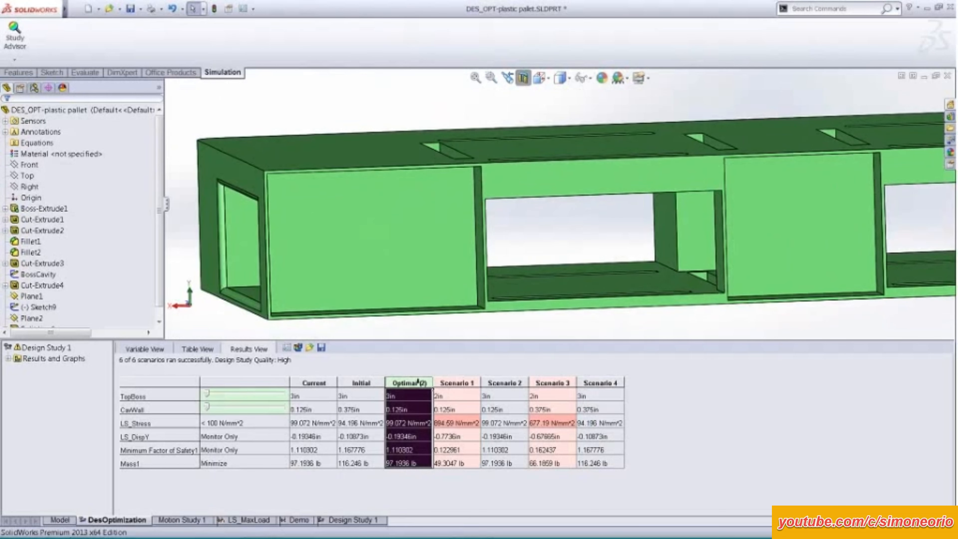
left_click(460, 383)
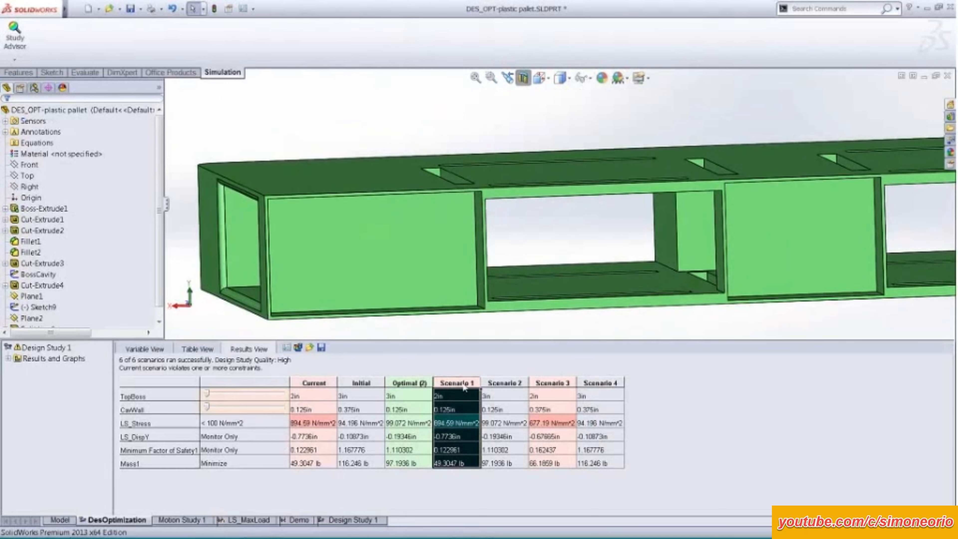
left_click(497, 378)
left_click(548, 382)
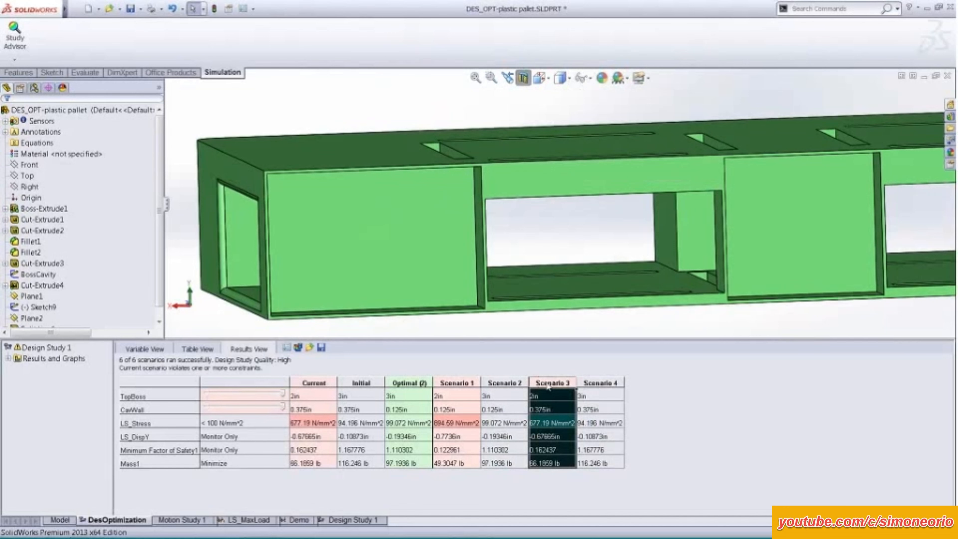
left_click(600, 382)
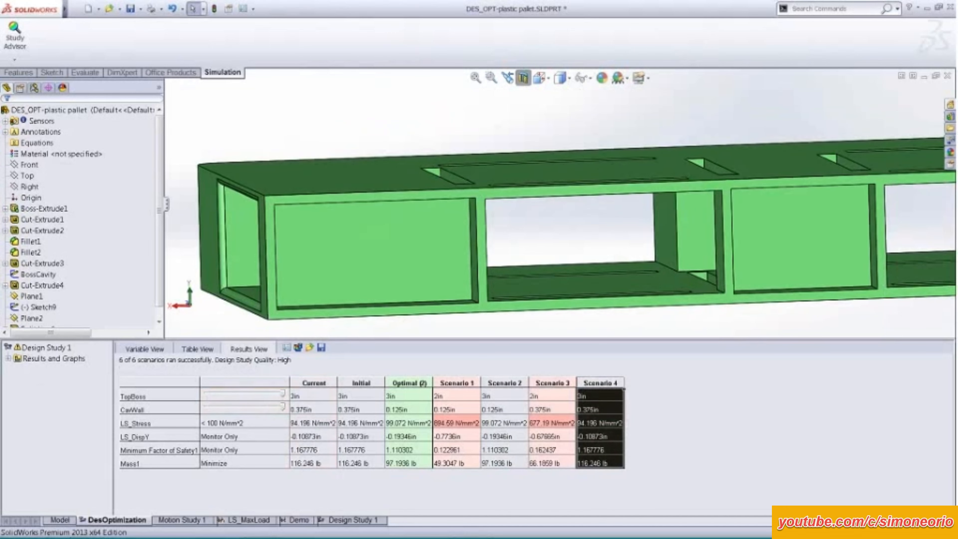
Show the LS_Stress result of the optimization study and switch the pallet to the Initial scenario.
left_click(9, 358)
right_click(53, 369)
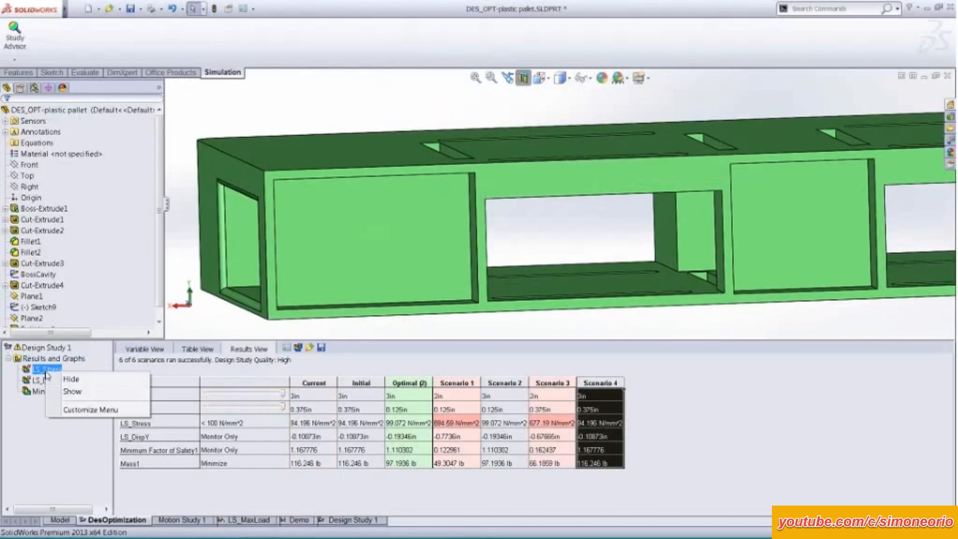
left_click(69, 394)
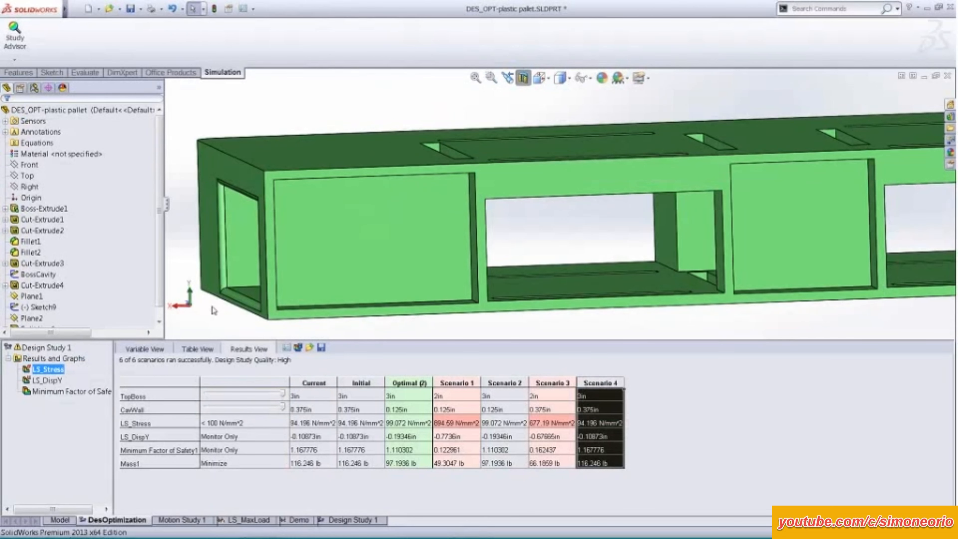
scroll(214, 306, "up", 2)
left_click(359, 382)
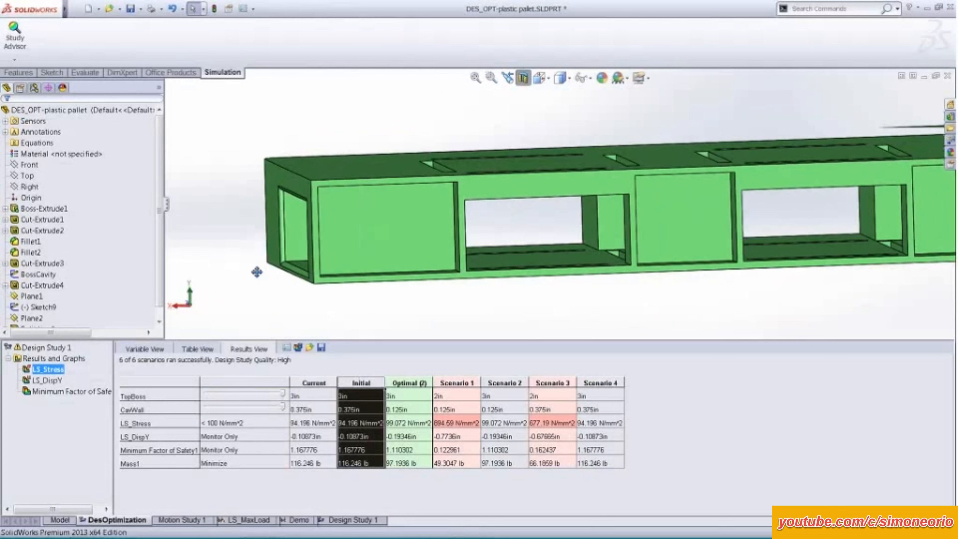
Show the LS_Stress result and apply the Optimal scenario and Scenarios 1 to 3 in turn, comparing stress and mass.
right_click(56, 370)
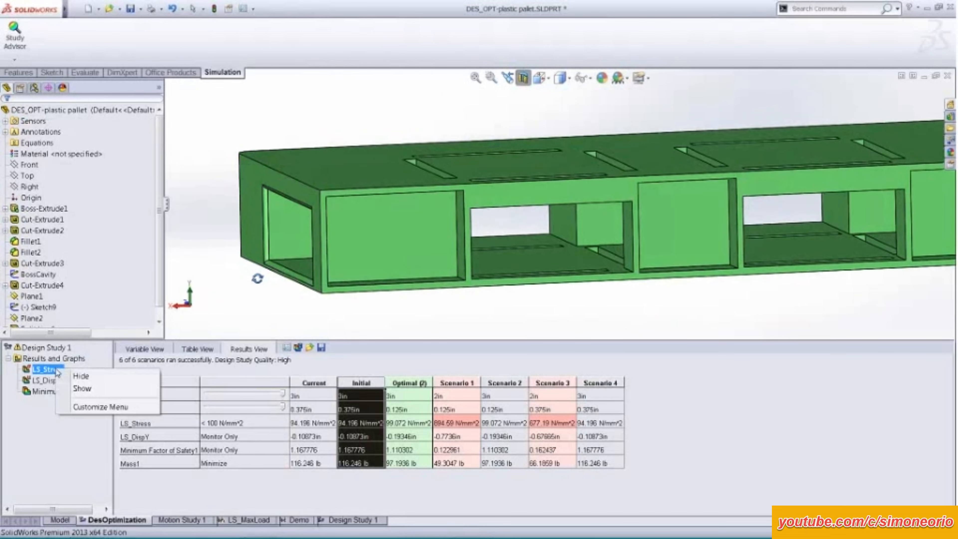
left_click(82, 388)
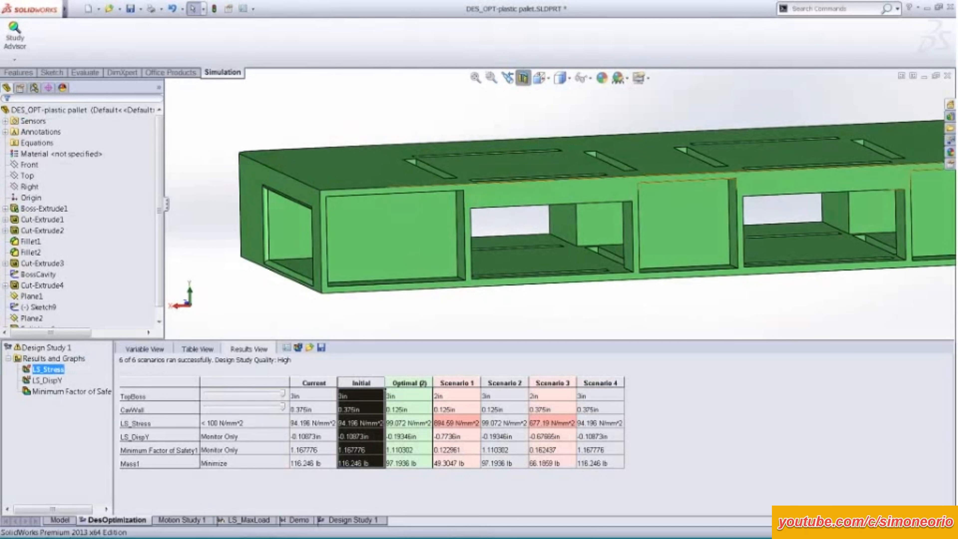
left_click(412, 381)
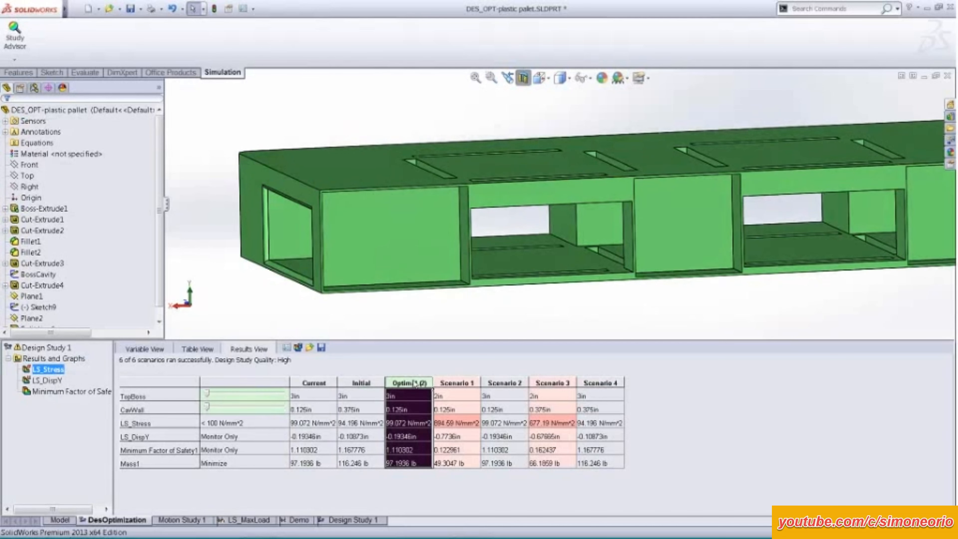
left_click(456, 383)
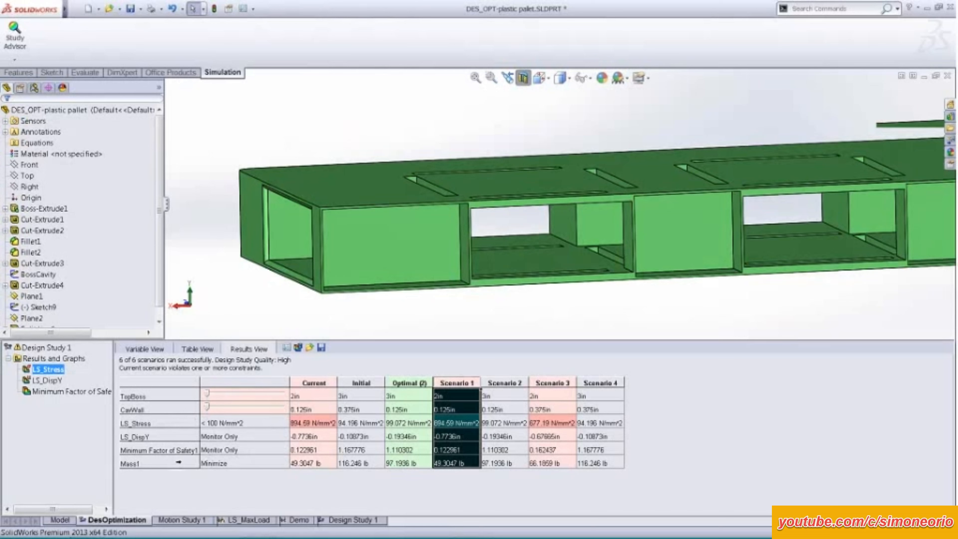
left_click(504, 381)
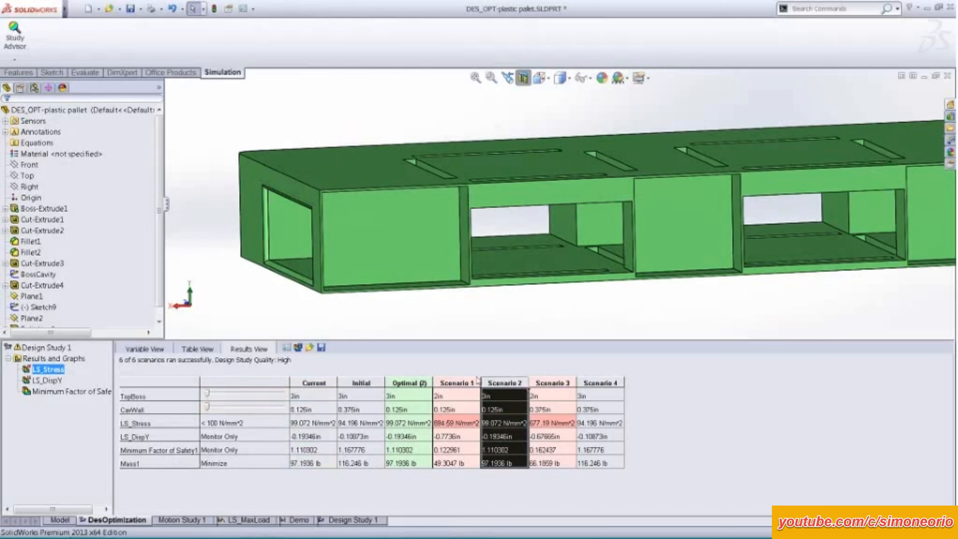
left_click(552, 382)
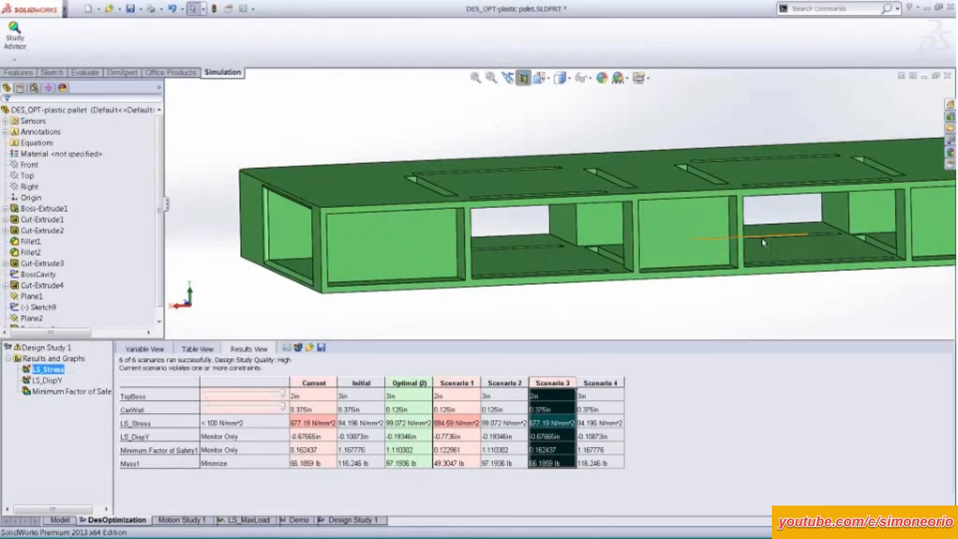
Fit the whole pallet in view and compare the Optimal scenario with Scenario 1 on the sectioned geometry.
middle_click_drag(763, 241, 712, 258, "ctrl")
key("f")
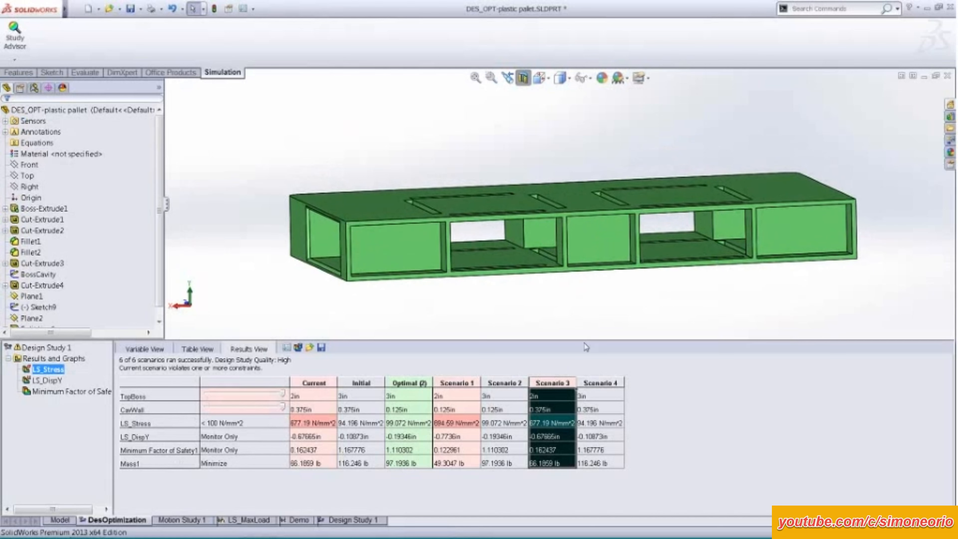
left_click(406, 382)
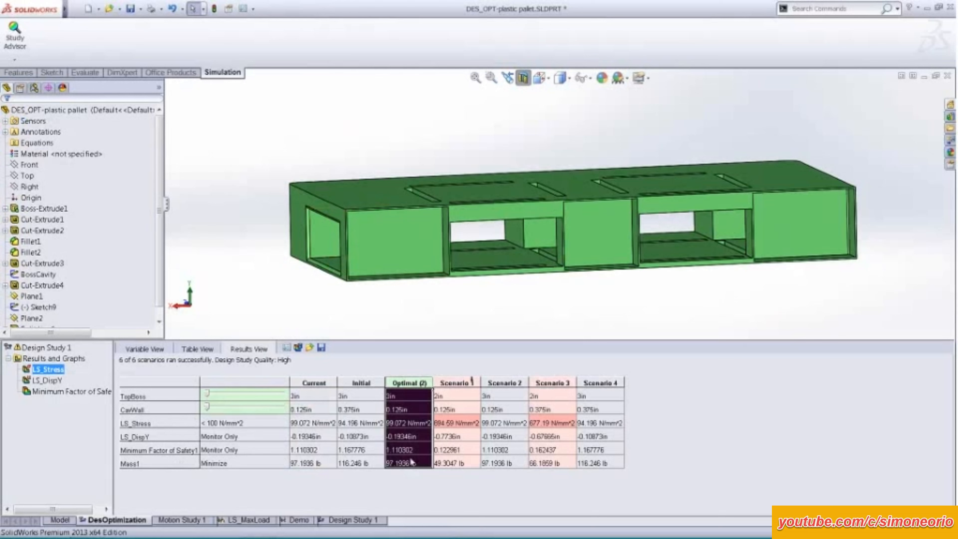
left_click(455, 450)
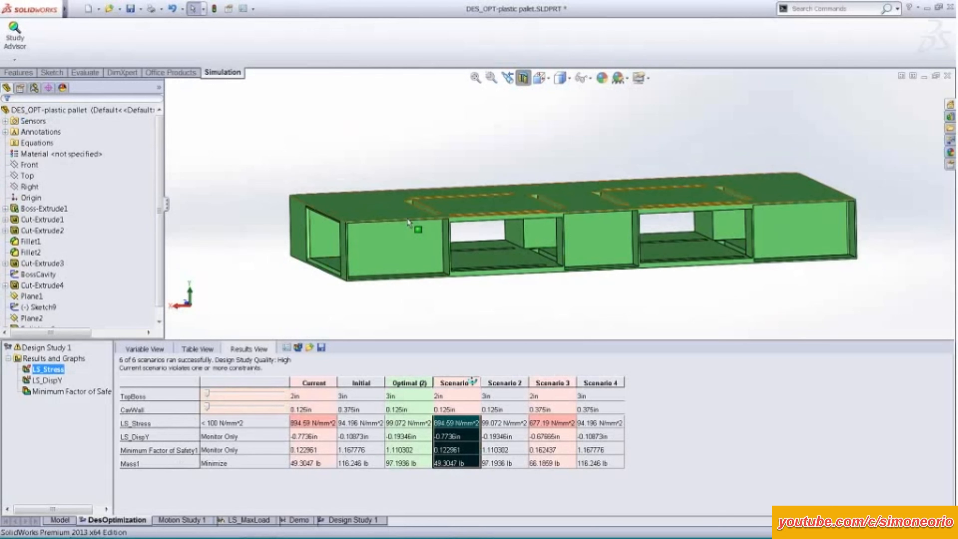
scroll(408, 223, "down", 3)
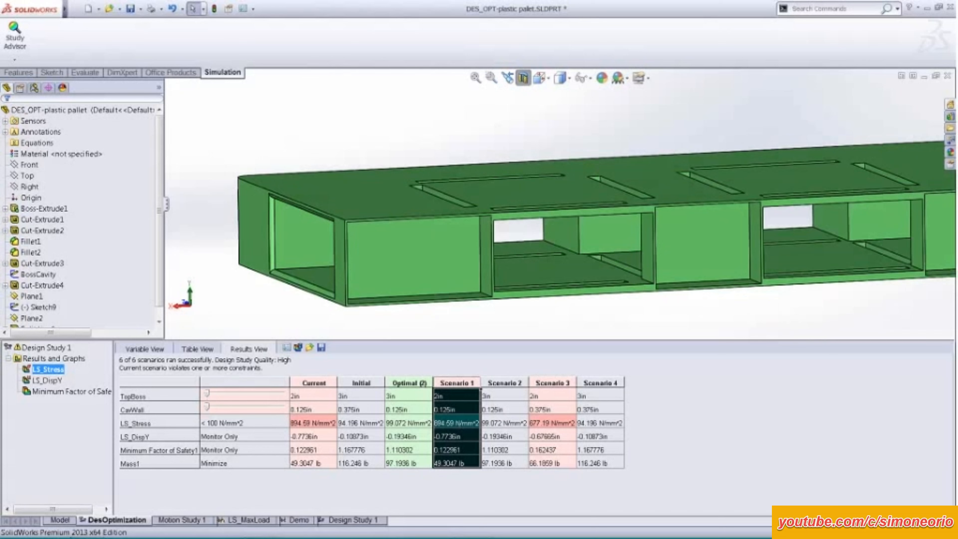
Check the TopBoss and CavWall values defined for each scenario in the study's table of variables and constraints.
left_click(197, 349)
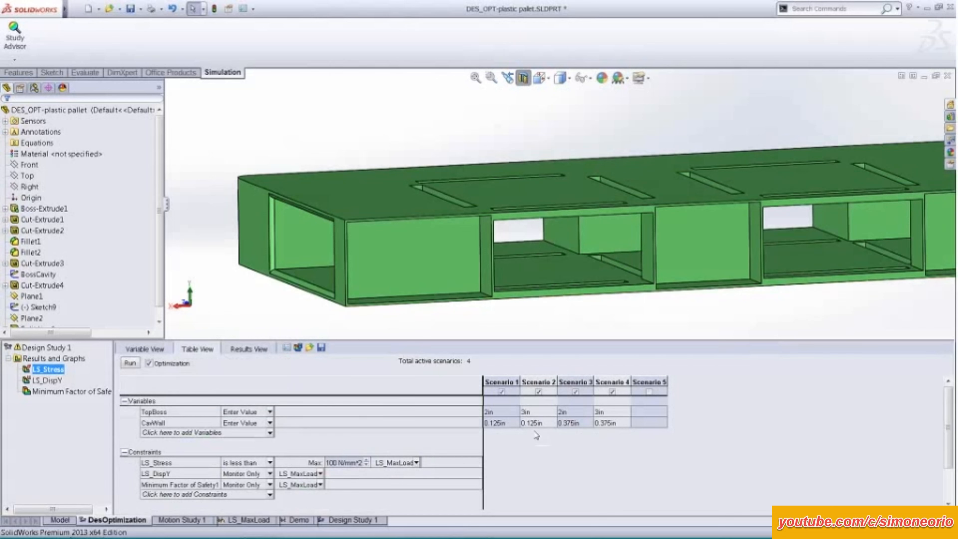
scroll(256, 301, "up", 1)
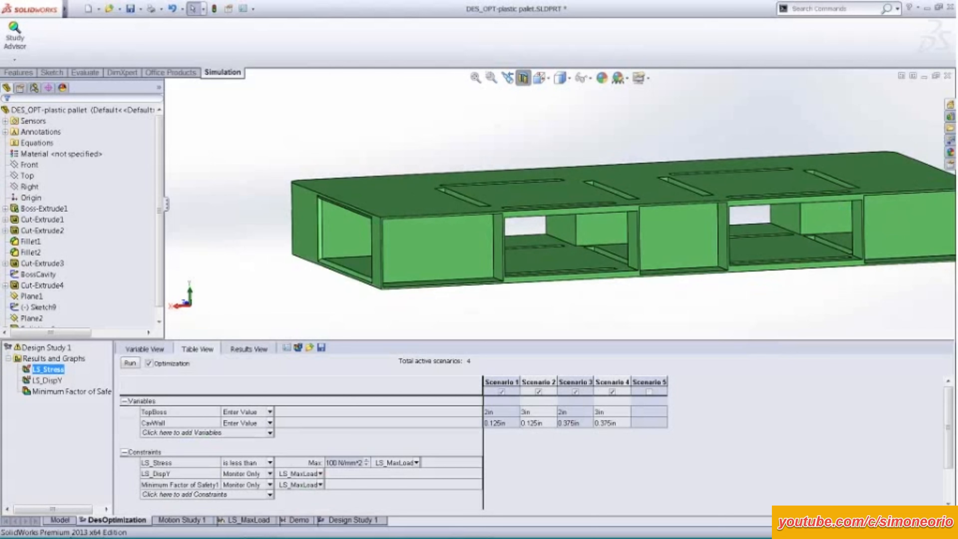
middle_click_drag(640, 301, 600, 308, "ctrl")
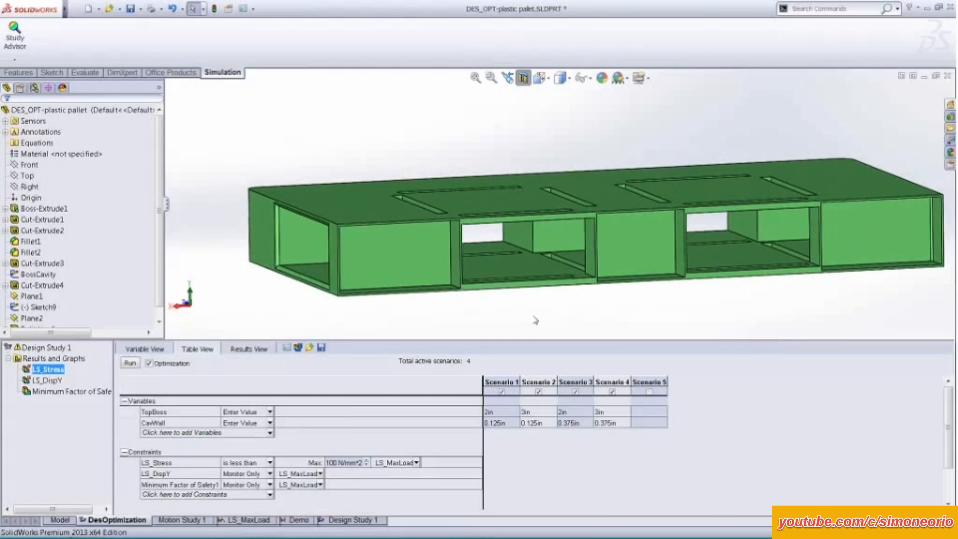
Return to the study results and apply the Optimal scenario to the pallet, keeping the whole sectioned part in view.
left_click(248, 349)
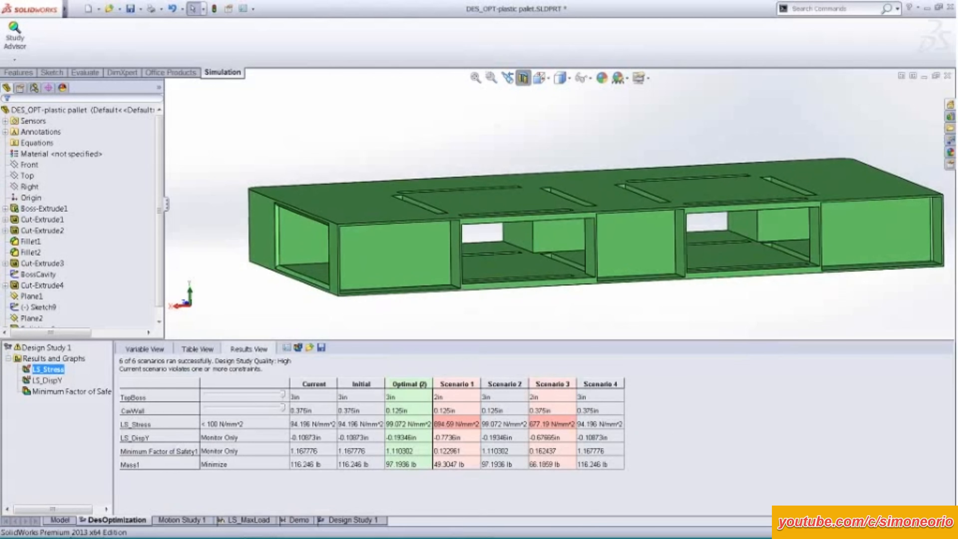
left_click(409, 382)
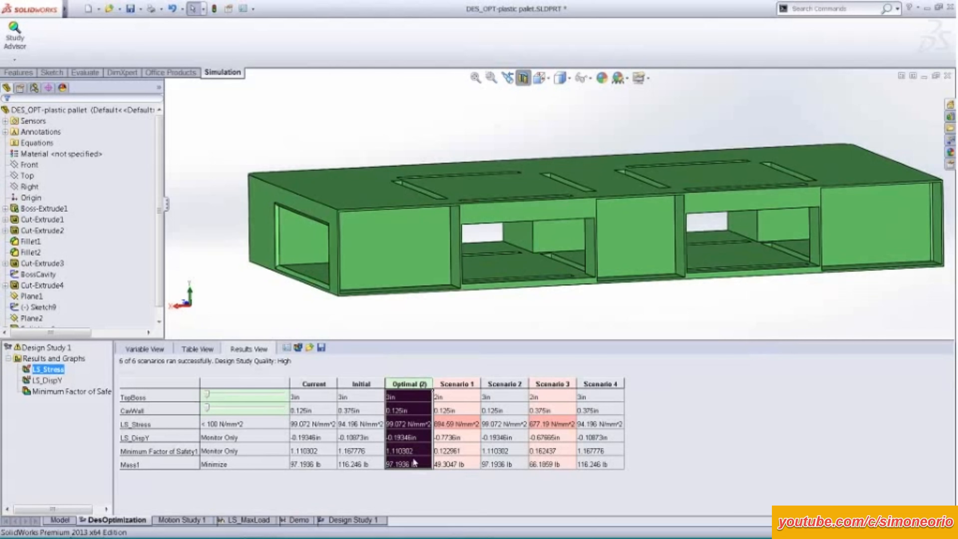
scroll(310, 303, "up", 1)
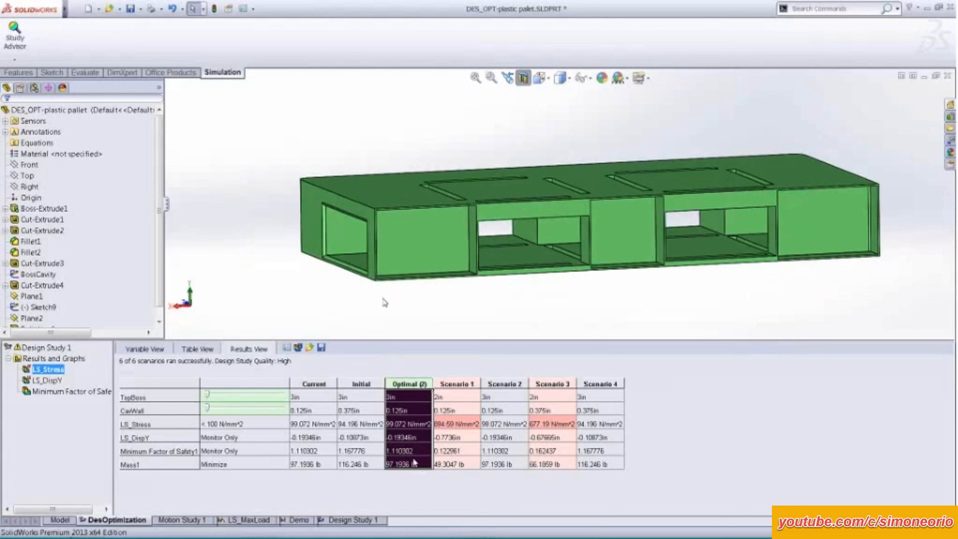
middle_click_drag(568, 290, 472, 293, "ctrl")
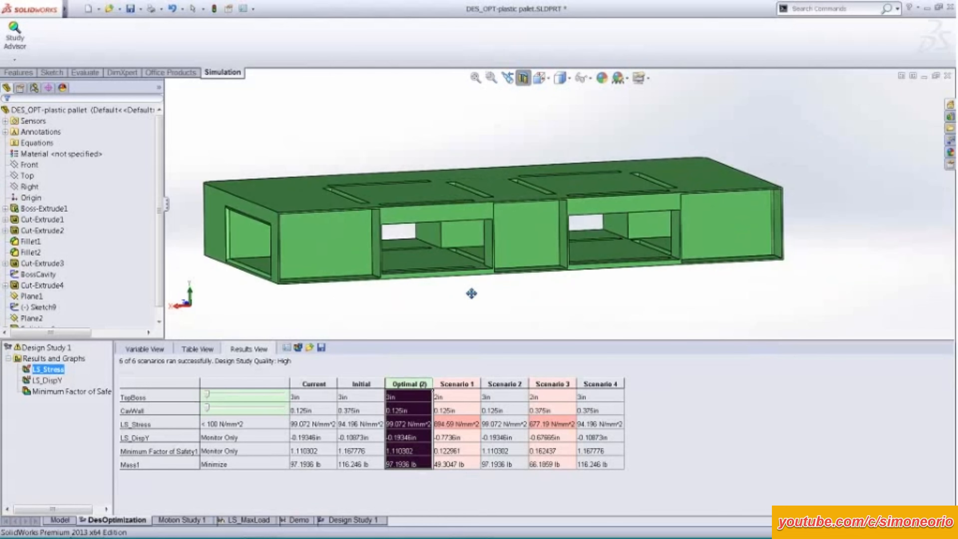
Close the DES_OPT-plastic pallet part and switch to the presentation's Phase 1 Optimization slide.
key("alt+f")
key("c")
left_click(476, 290)
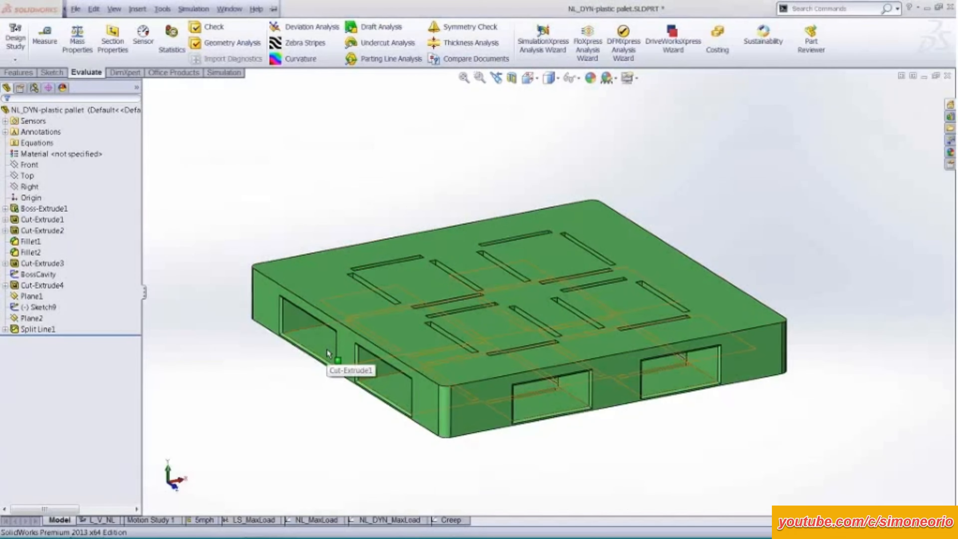
key("alt+Tab")
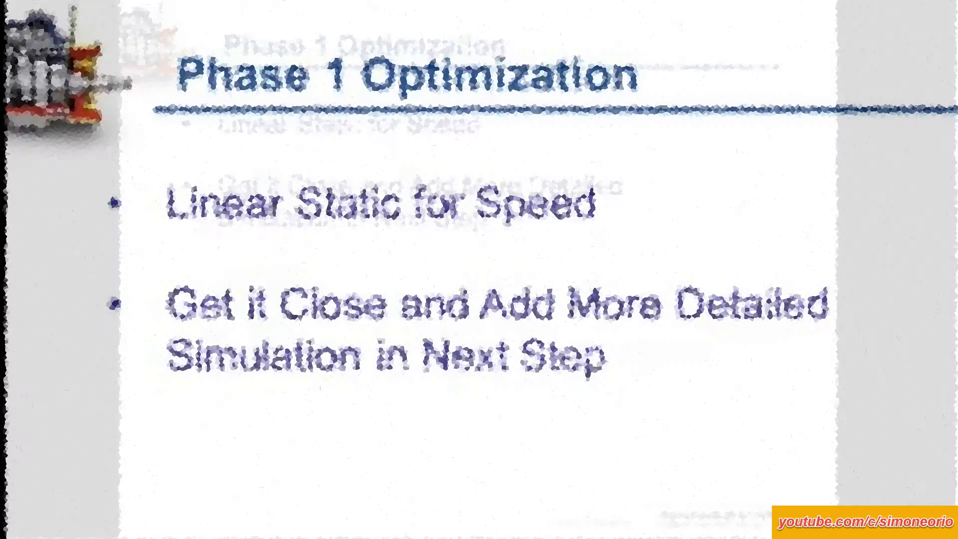